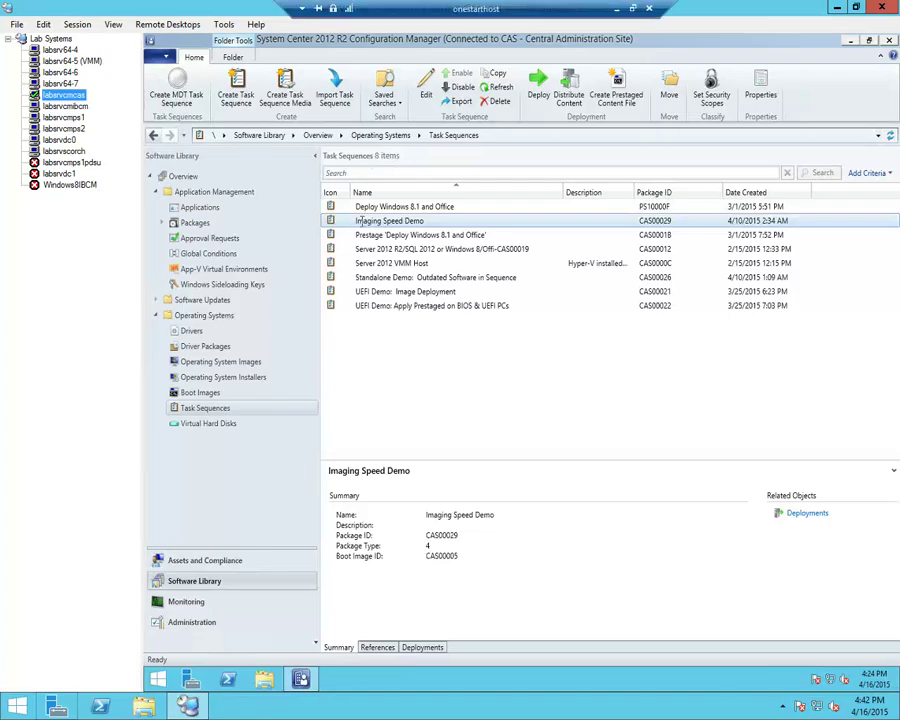
Open the properties of Boot image (x64) and view its customization settings.
{"action": "left_click", "coordinate": [219, 395]}
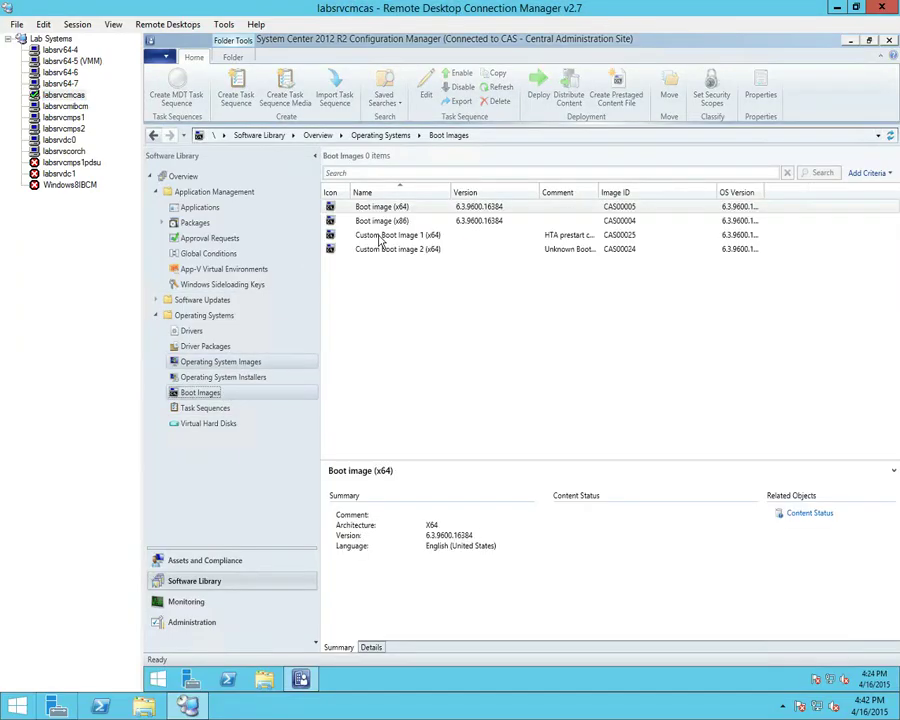
{"action": "right_click", "coordinate": [385, 212]}
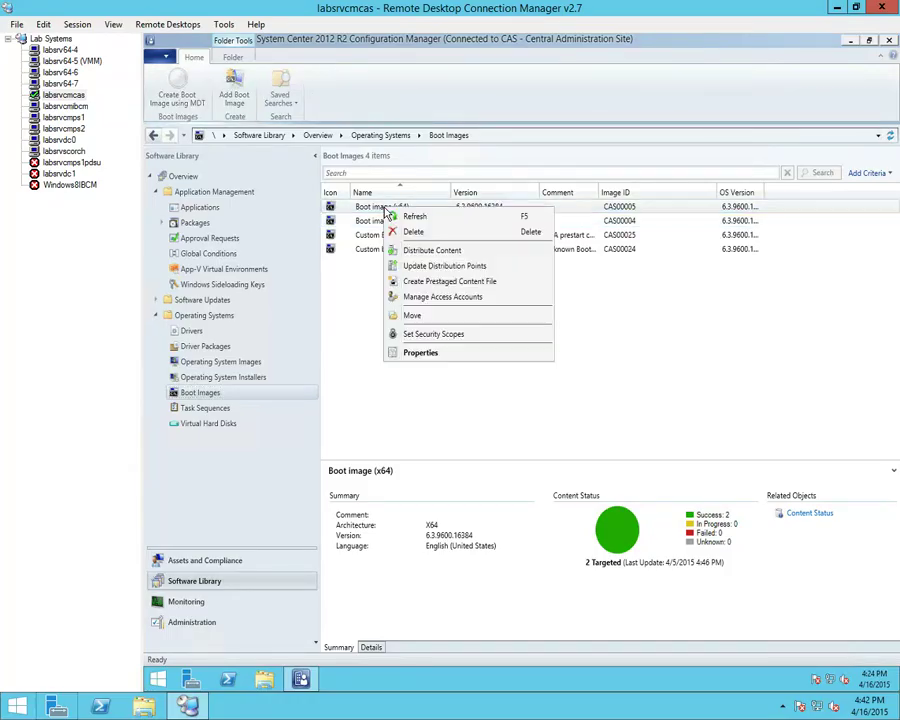
{"action": "left_click", "coordinate": [424, 354]}
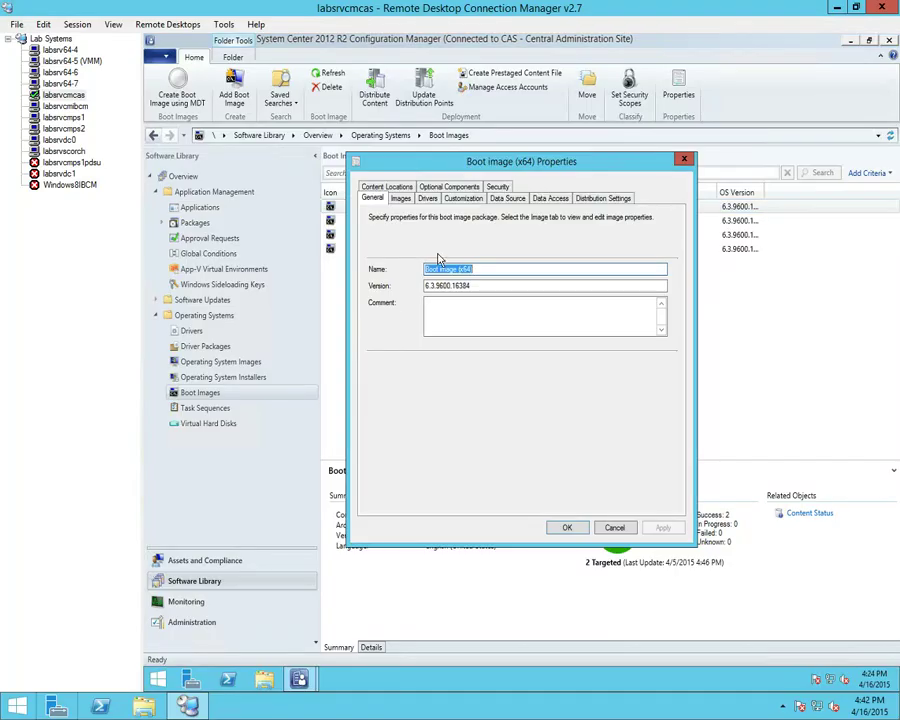
{"action": "left_click", "coordinate": [453, 201]}
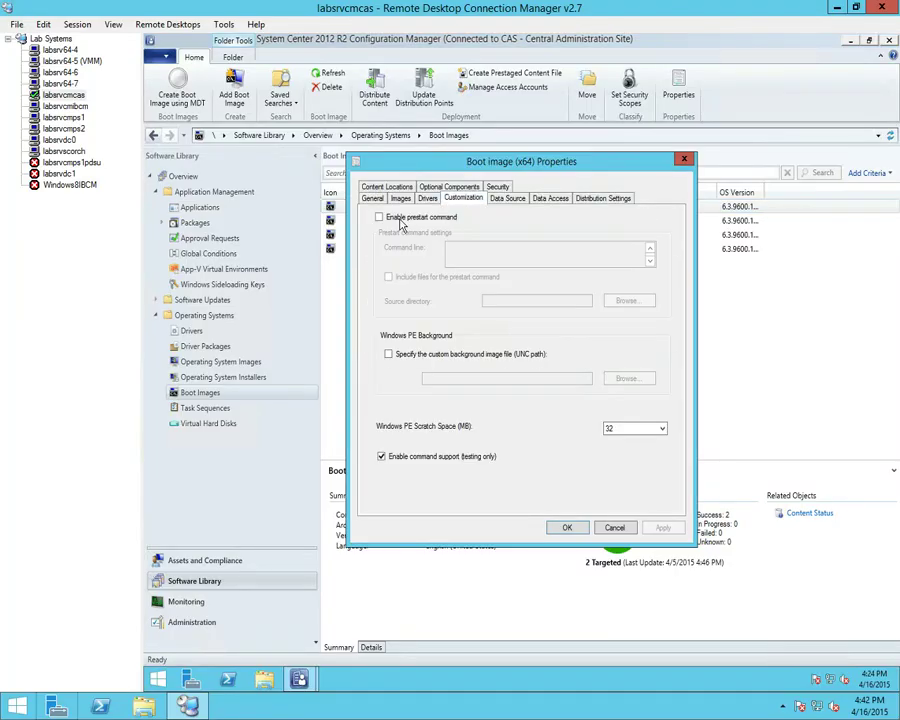
Enable the prestart command for Boot image (x64).
{"action": "left_click", "coordinate": [398, 219]}
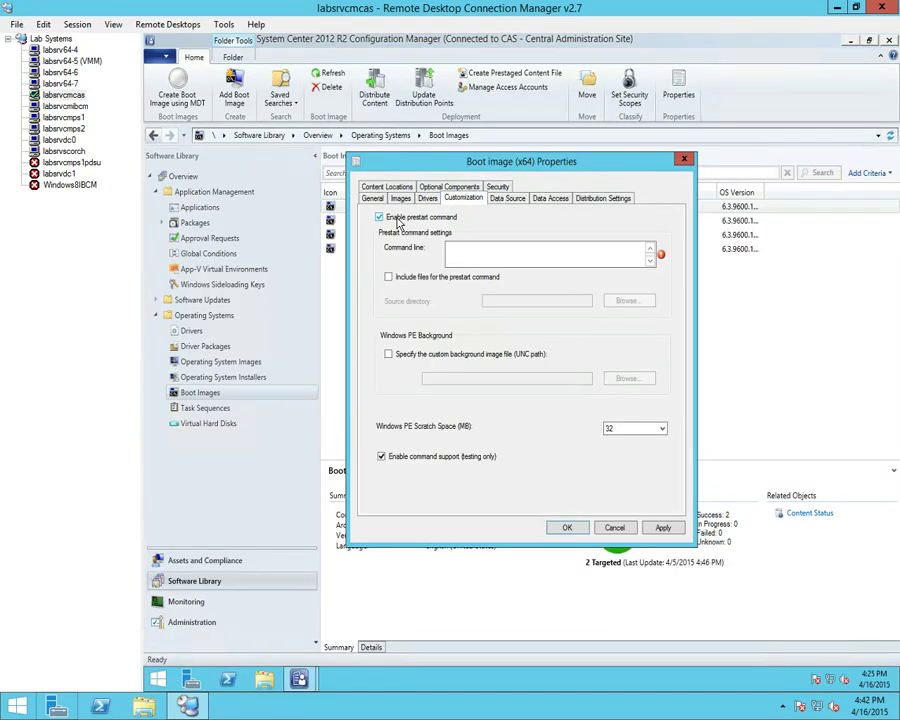
{"action": "left_click", "coordinate": [397, 221]}
{"action": "mouse_move", "coordinate": [412, 8]}
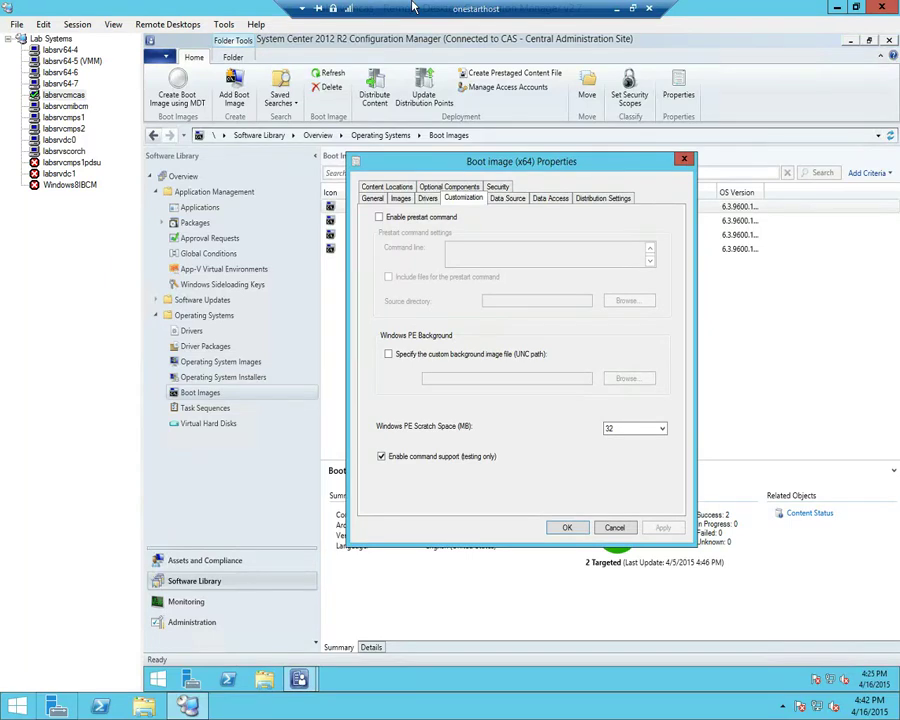
{"action": "left_click", "coordinate": [379, 217]}
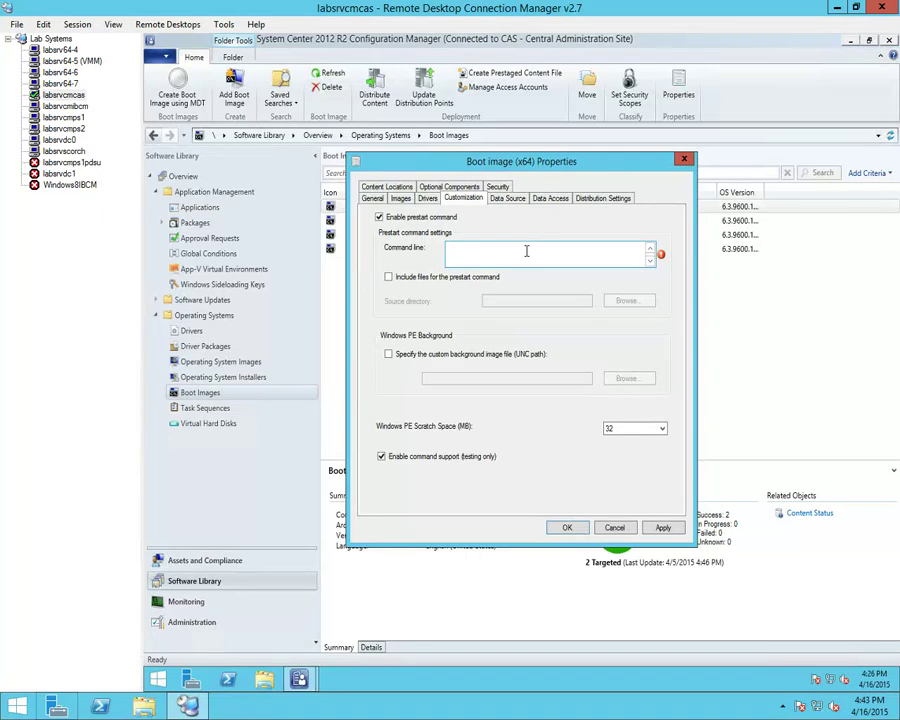
Examine the optional components of Boot image (x64), including WinPE-DismCmdlets and HTML (WinPE-HTA).
{"action": "left_click", "coordinate": [467, 188]}
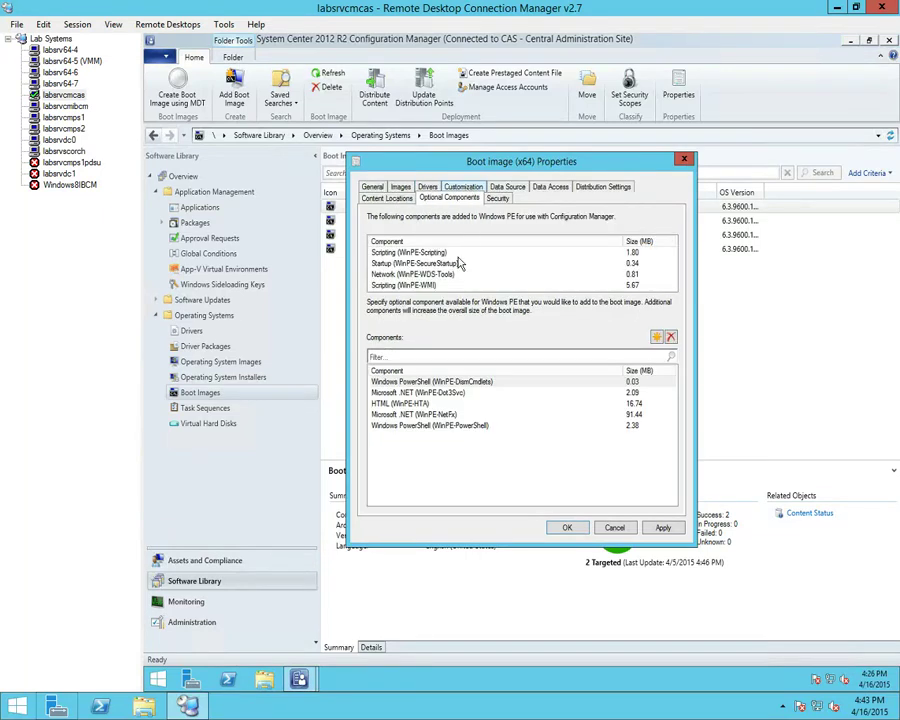
{"action": "left_click", "coordinate": [433, 383]}
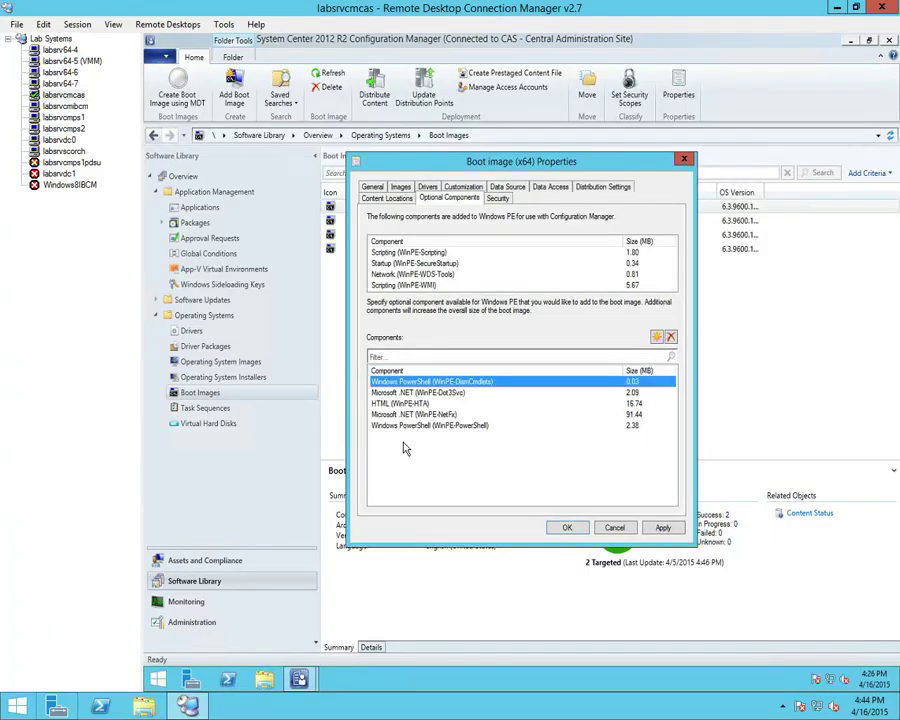
{"action": "left_click", "coordinate": [412, 404]}
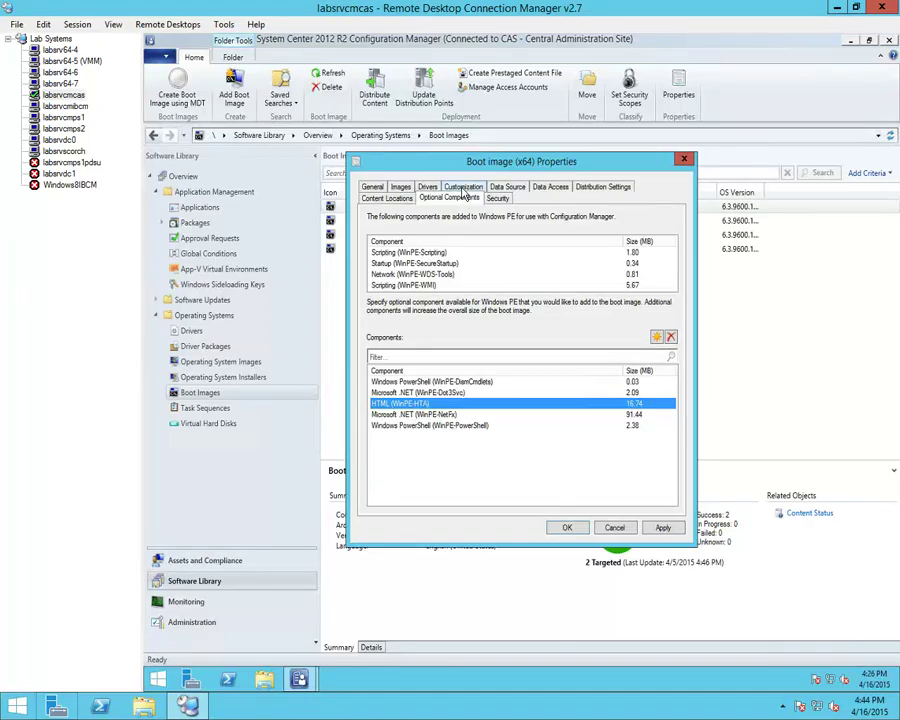
Include files for the prestart command in the customization settings, and close the boot image properties without saving.
{"action": "left_click", "coordinate": [463, 188]}
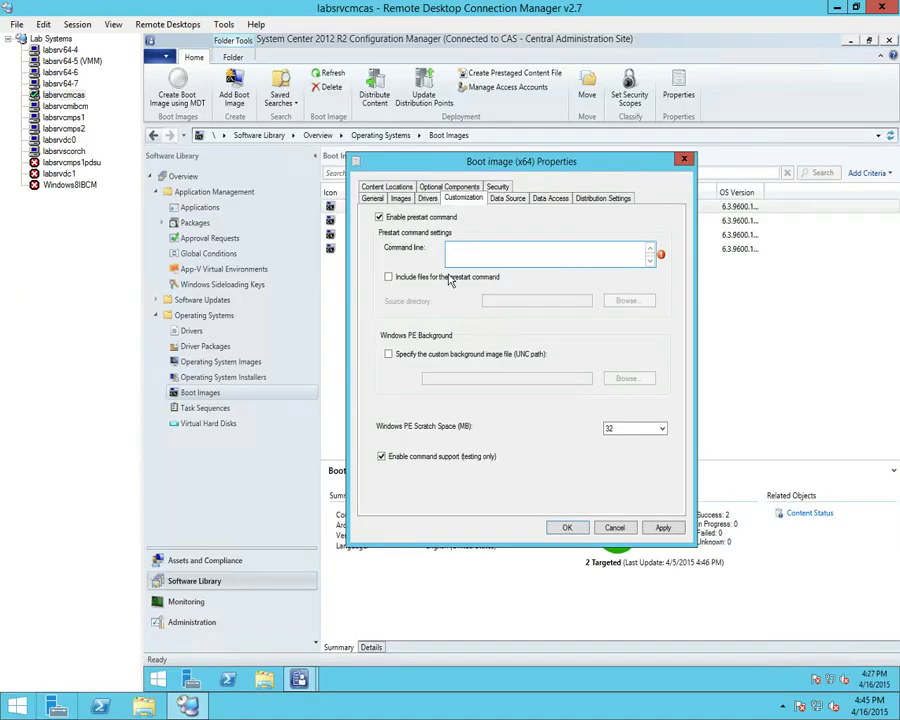
{"action": "left_click", "coordinate": [393, 280]}
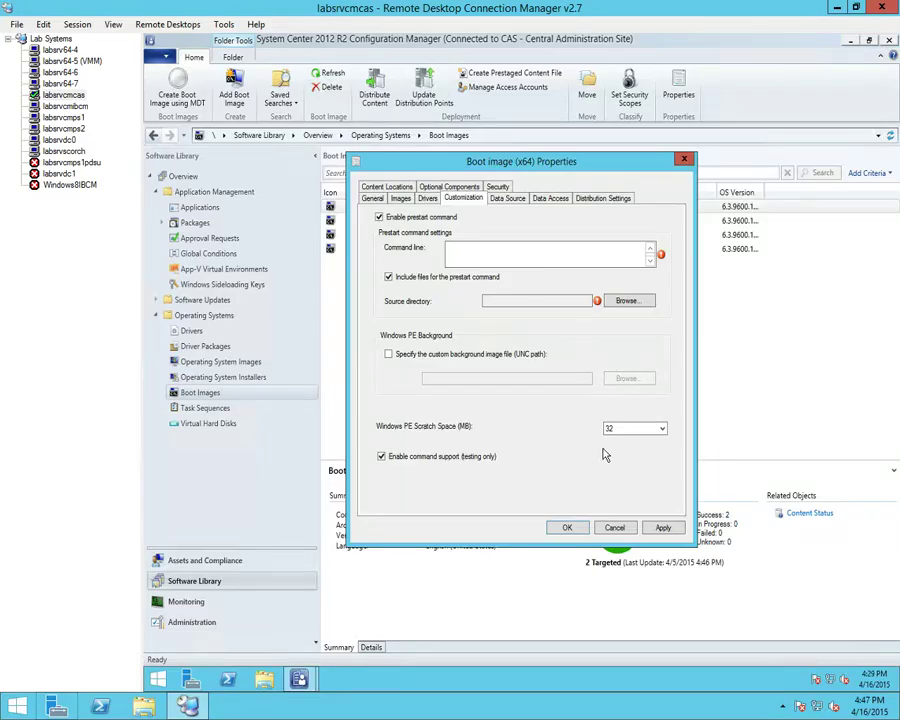
{"action": "left_click", "coordinate": [612, 528]}
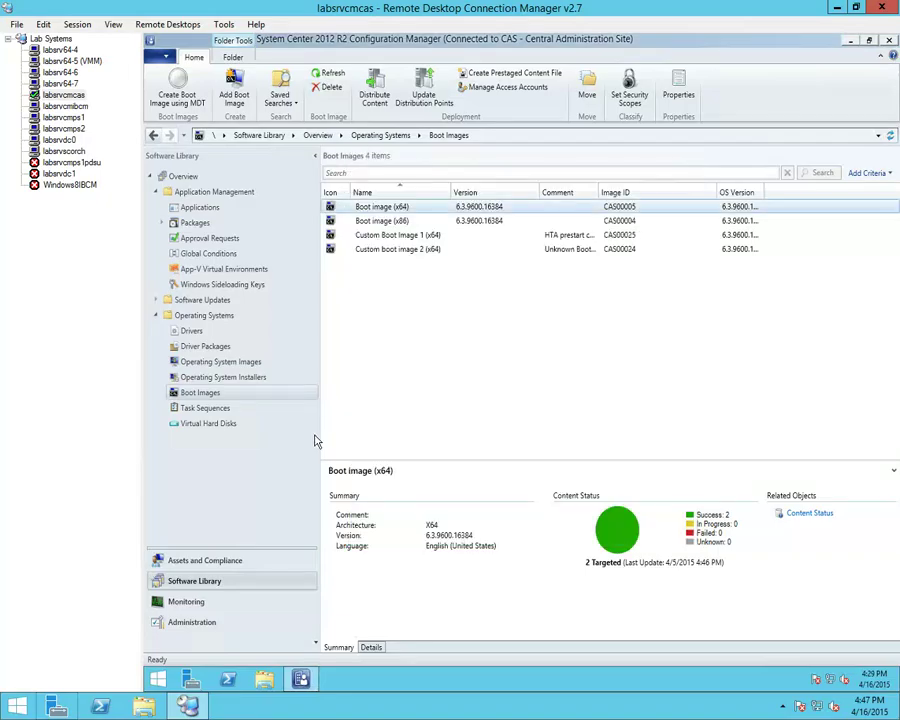
Start the Create Task Sequence Media Wizard, compare the wizard stages for bootable, capture and prestaged media, and cancel it.
{"action": "left_click", "coordinate": [205, 395]}
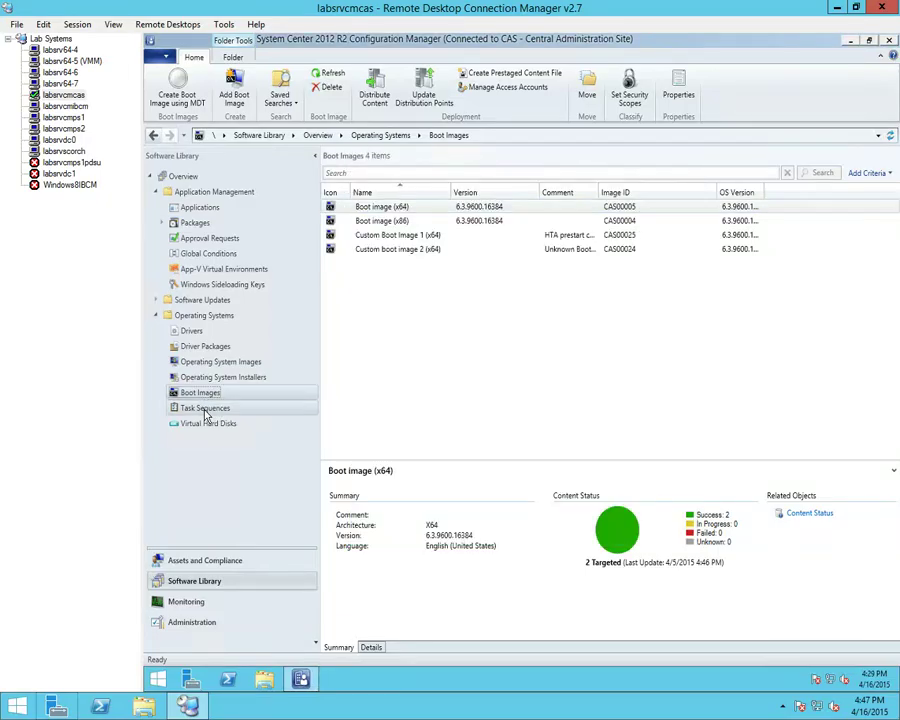
{"action": "right_click", "coordinate": [205, 412]}
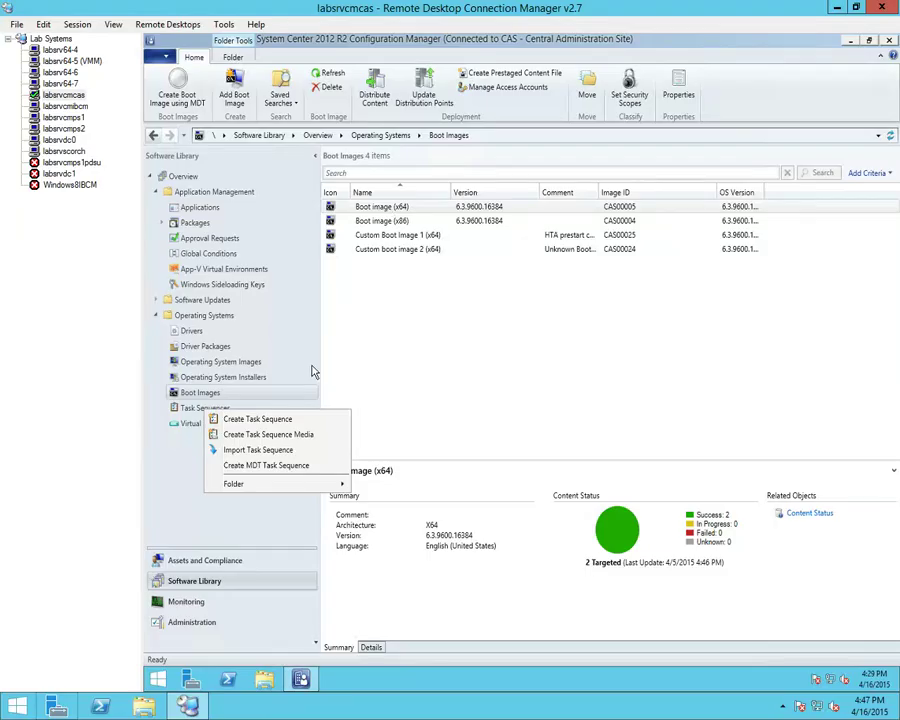
{"action": "left_click", "coordinate": [279, 436]}
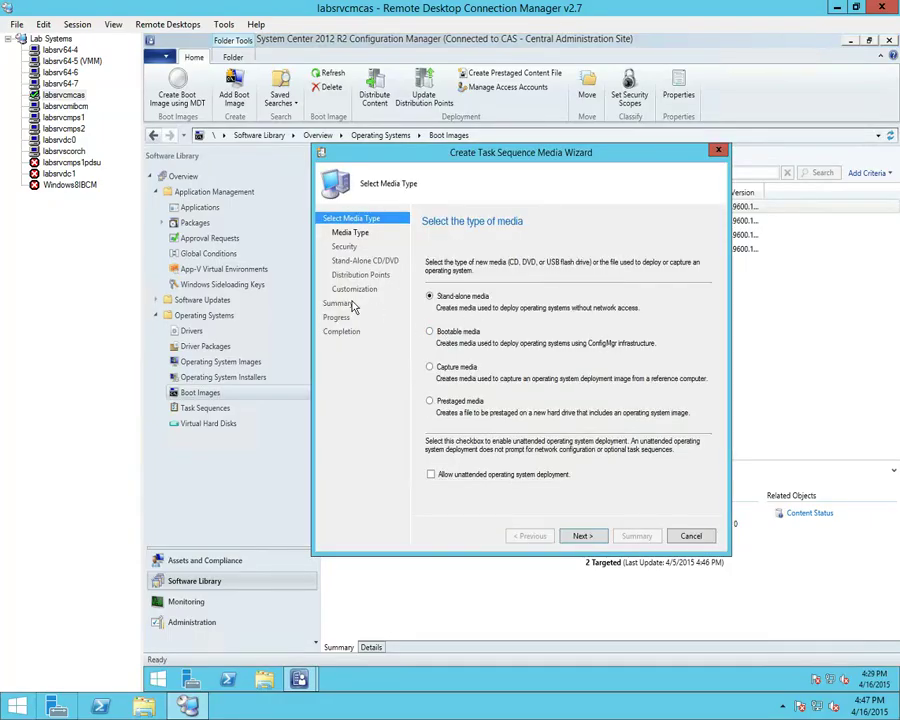
{"action": "left_click", "coordinate": [448, 334]}
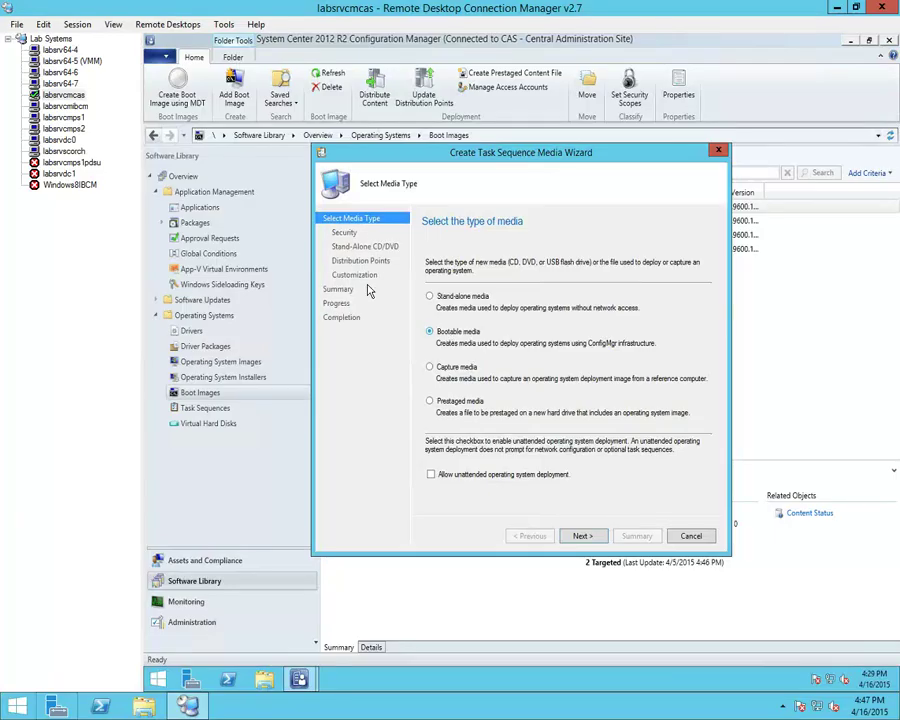
{"action": "left_click", "coordinate": [427, 366]}
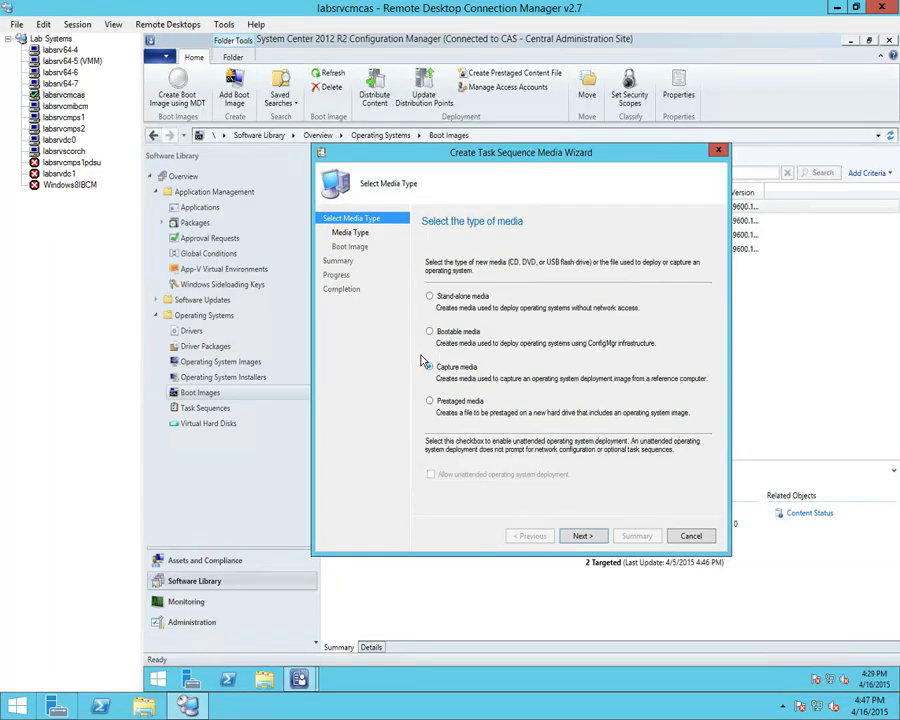
{"action": "left_click", "coordinate": [455, 403]}
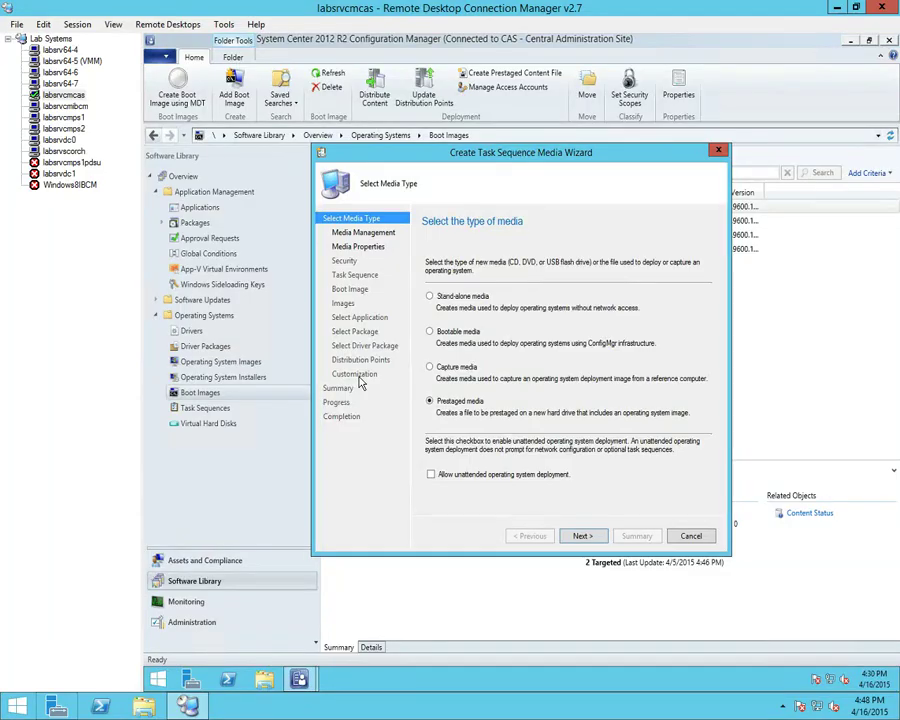
{"action": "left_click", "coordinate": [429, 332]}
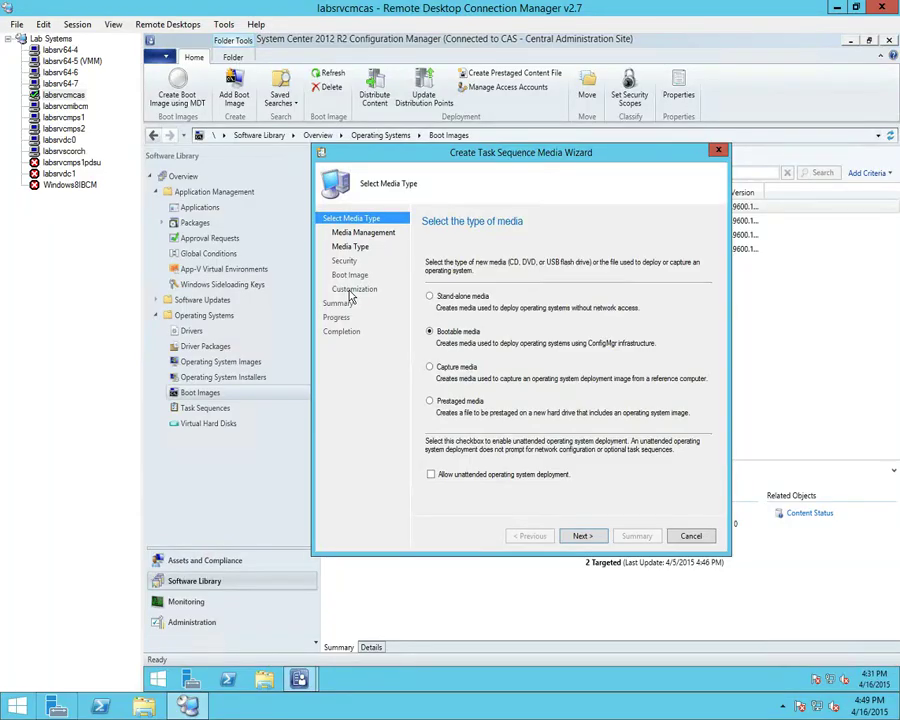
{"action": "left_click", "coordinate": [699, 540]}
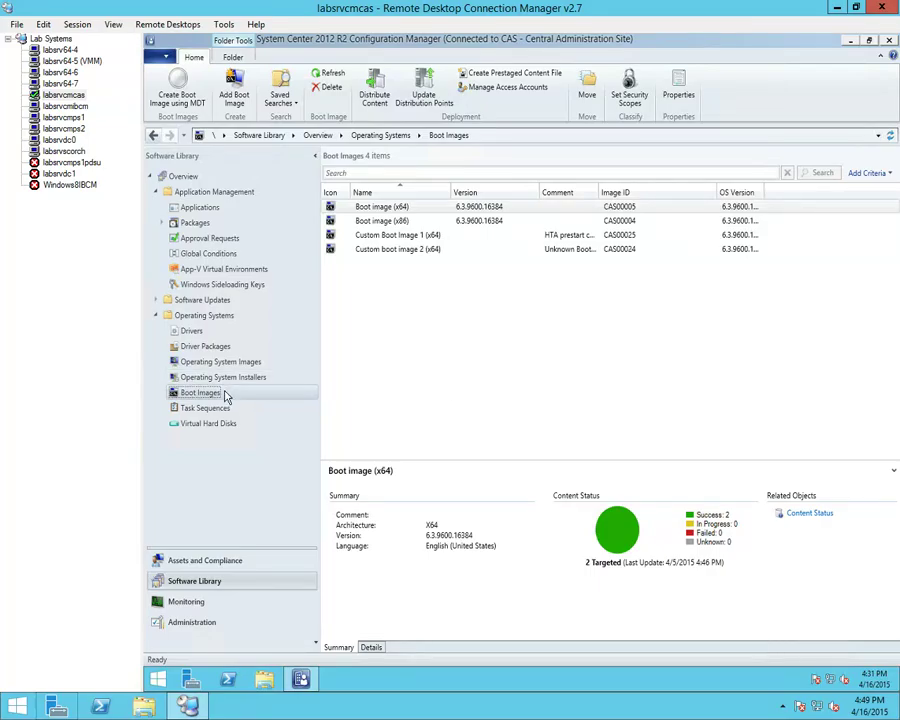
Review the prestart command line and source directory in the customization settings of Custom Boot Image 1 (x64), and close its properties.
{"action": "left_click", "coordinate": [416, 236]}
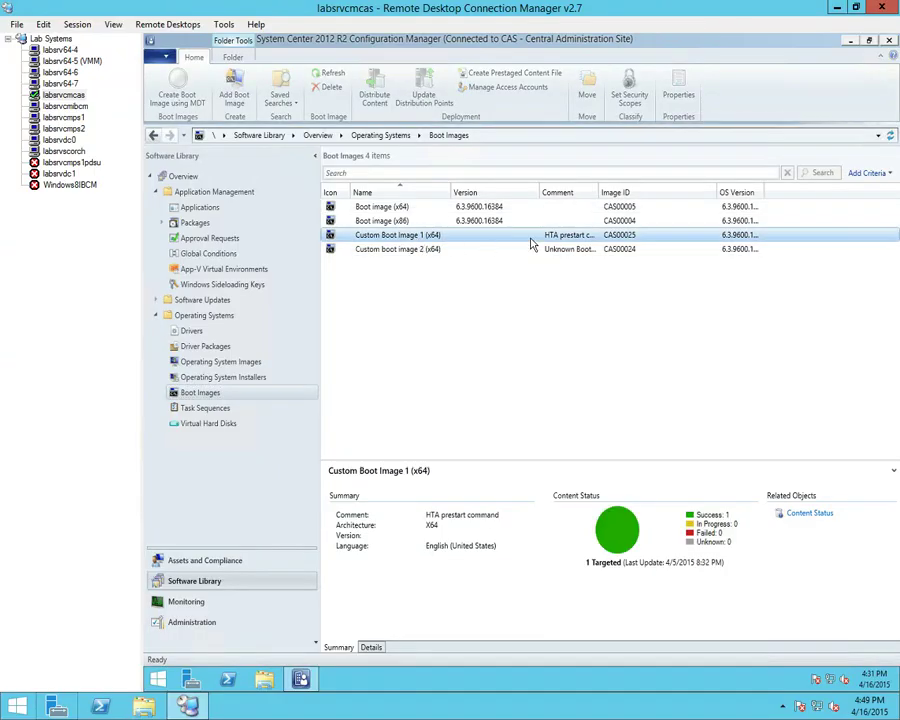
{"action": "right_click", "coordinate": [396, 243]}
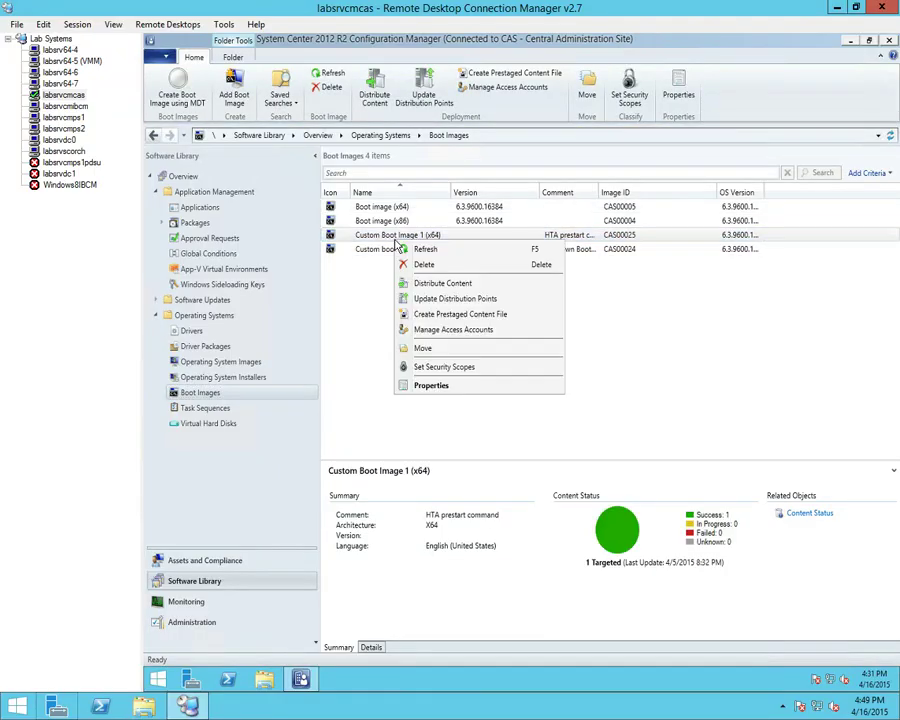
{"action": "left_click", "coordinate": [438, 388]}
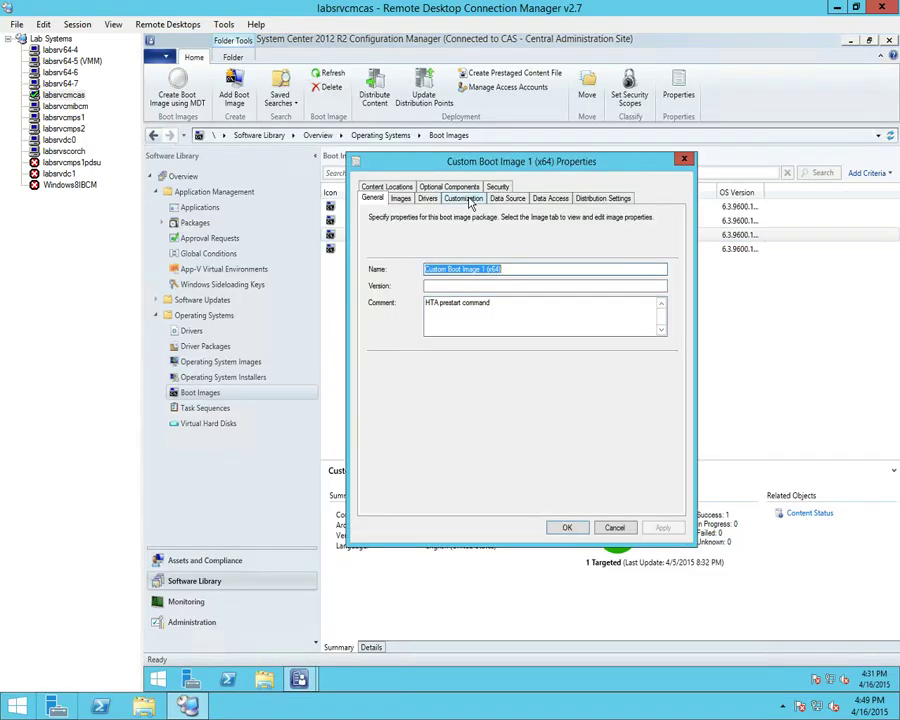
{"action": "left_click", "coordinate": [463, 198]}
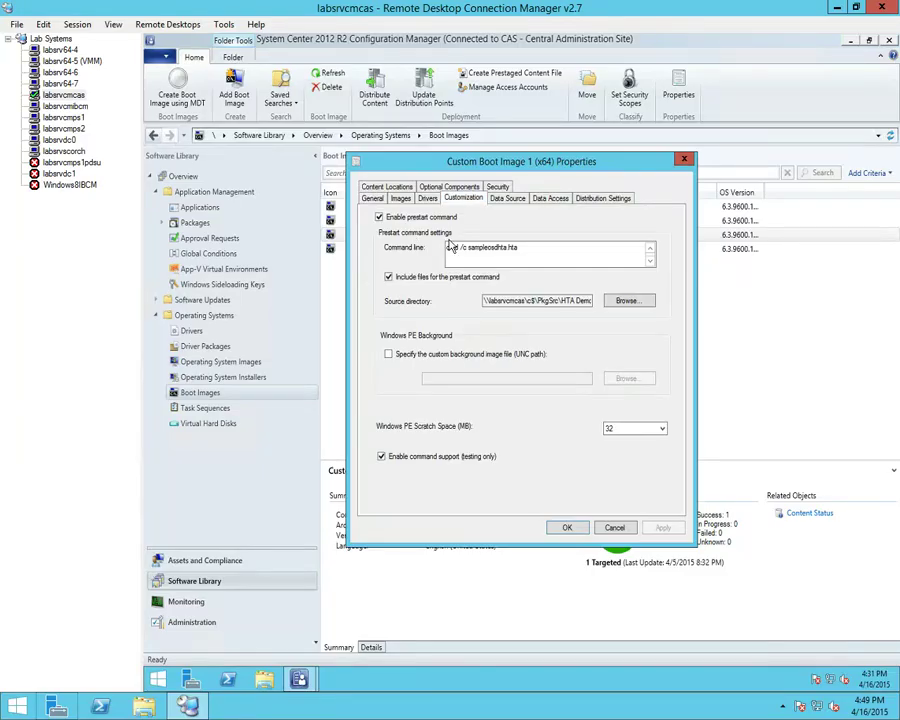
{"action": "left_click_drag", "start_coordinate": [519, 248], "coordinate": [428, 248]}
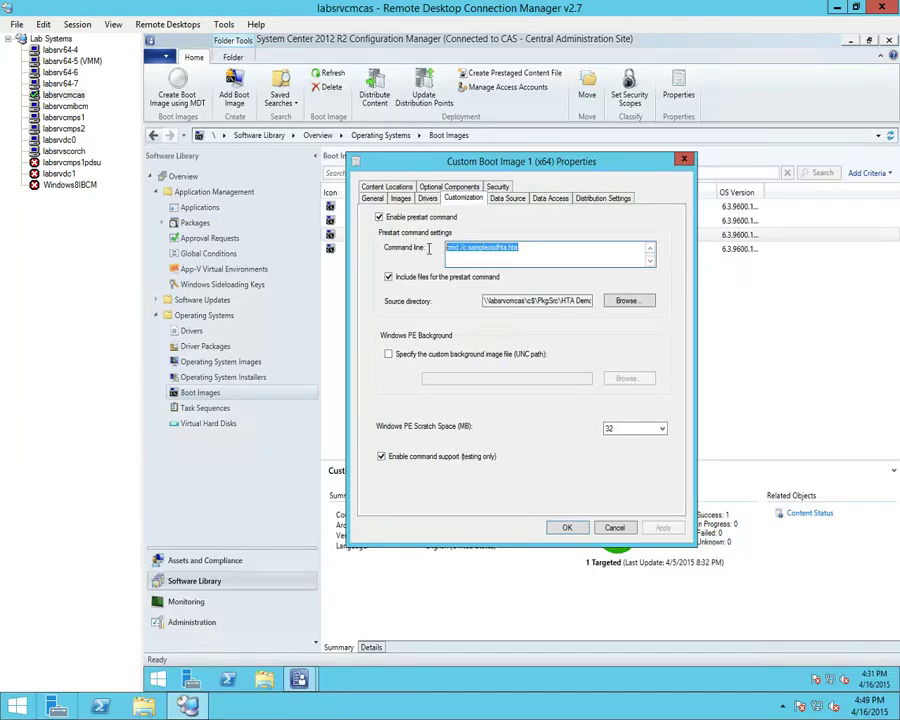
{"action": "left_click", "coordinate": [524, 249]}
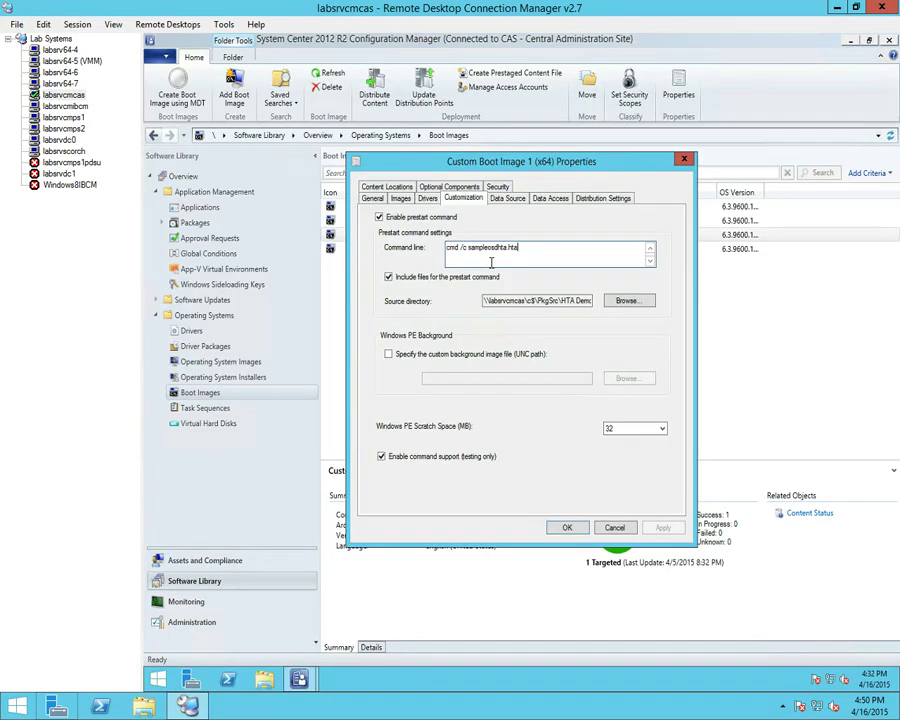
{"action": "left_click", "coordinate": [587, 300]}
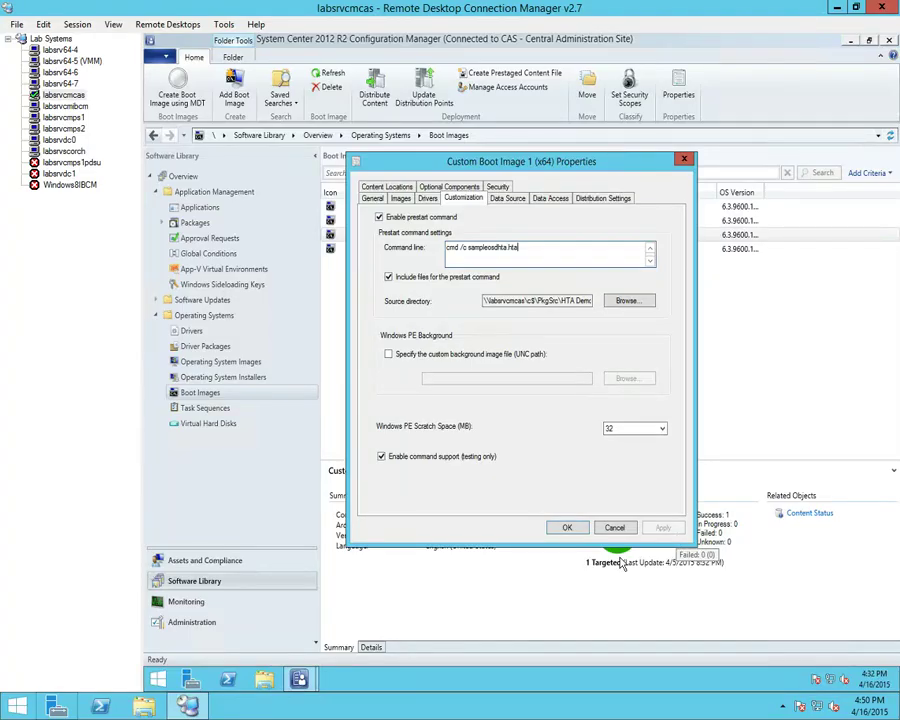
{"action": "left_click", "coordinate": [579, 529]}
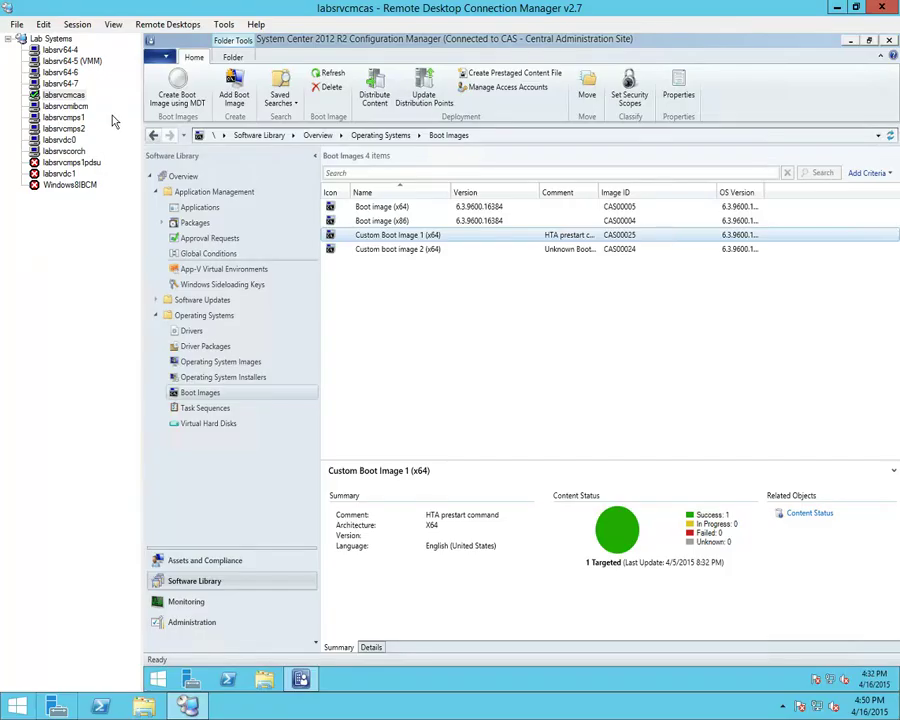
Switch to the labsrv64-4 server and start the virtual machine Bare Metal 1 - HTA Prestart in Hyper-V Manager.
{"action": "left_click", "coordinate": [57, 49]}
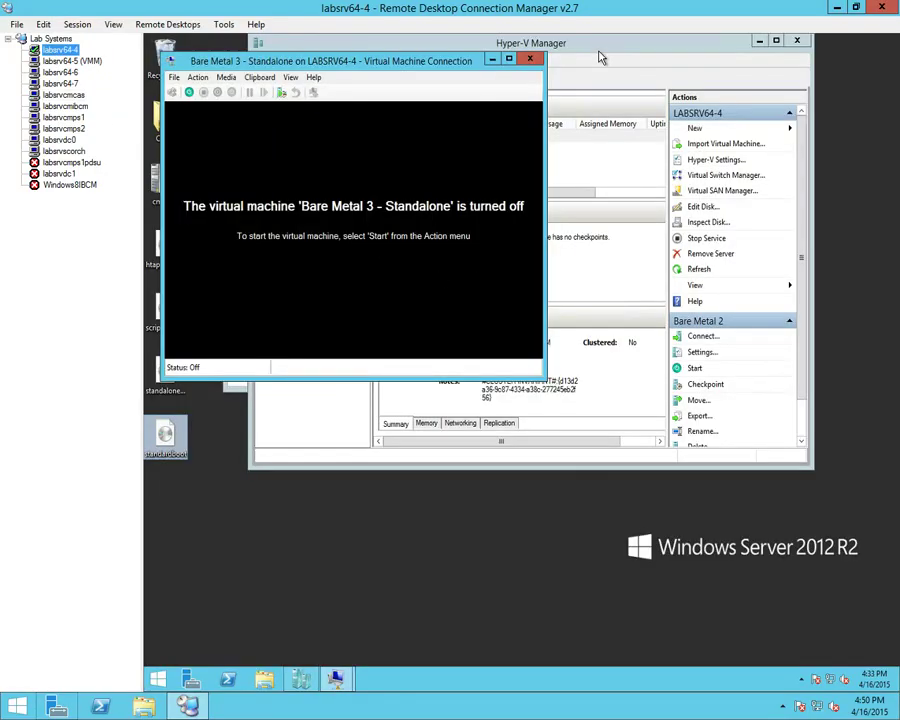
{"action": "left_click", "coordinate": [570, 80]}
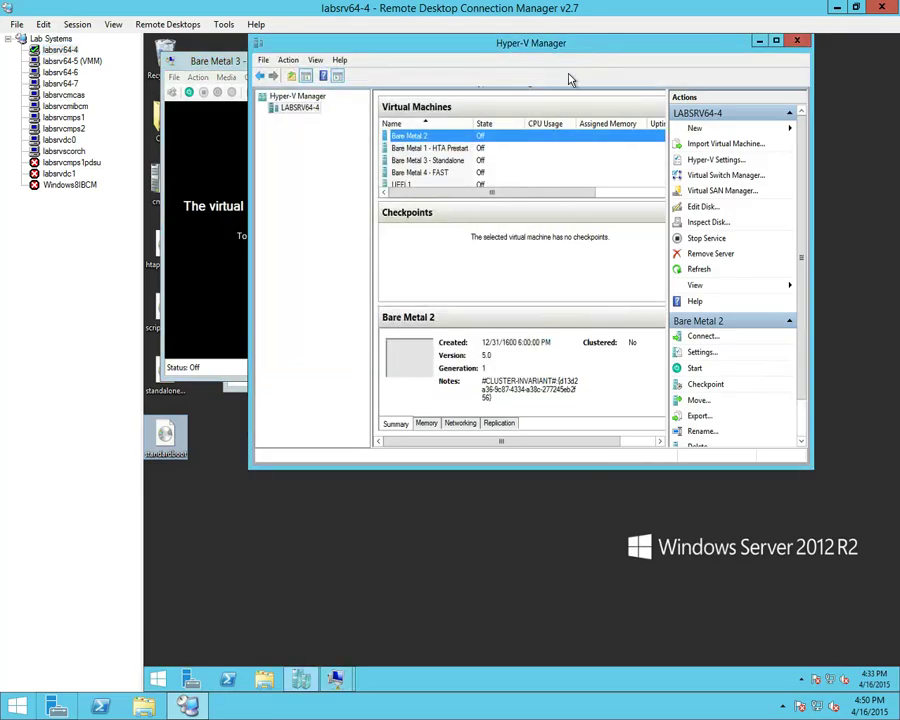
{"action": "left_click", "coordinate": [460, 150]}
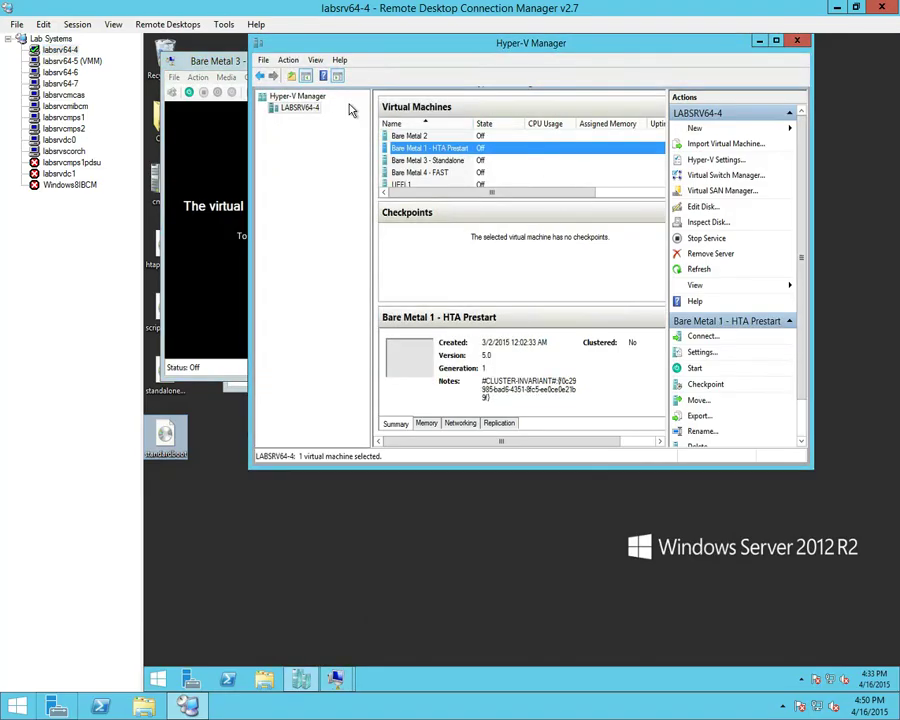
{"action": "left_click", "coordinate": [288, 60]}
{"action": "left_click", "coordinate": [303, 109]}
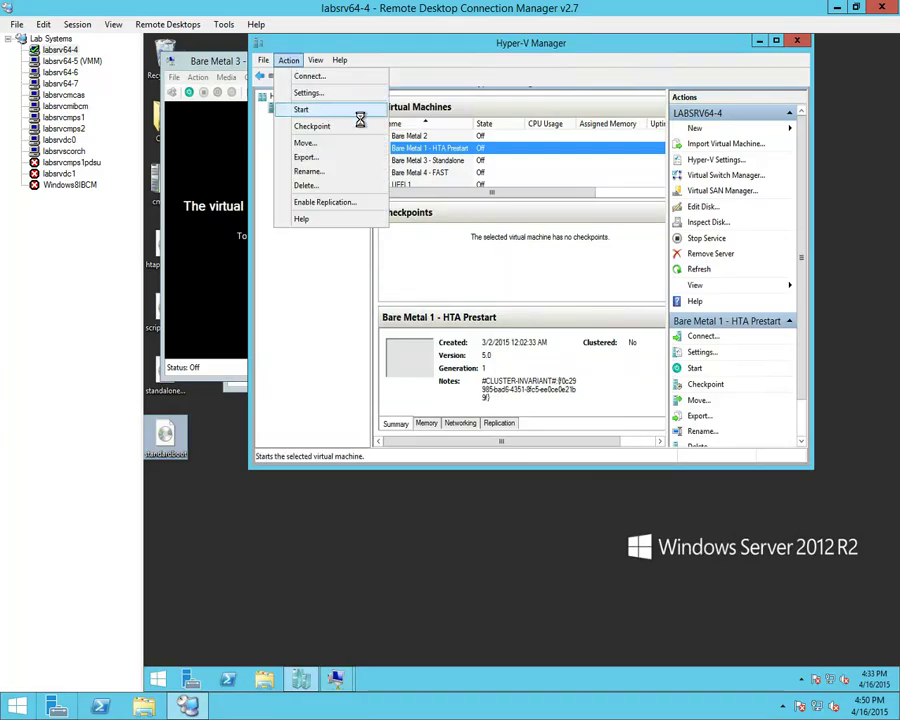
Connect to the Bare Metal 1 - HTA Prestart virtual machine and boot it from the CD or DVD.
{"action": "double_click", "coordinate": [415, 148]}
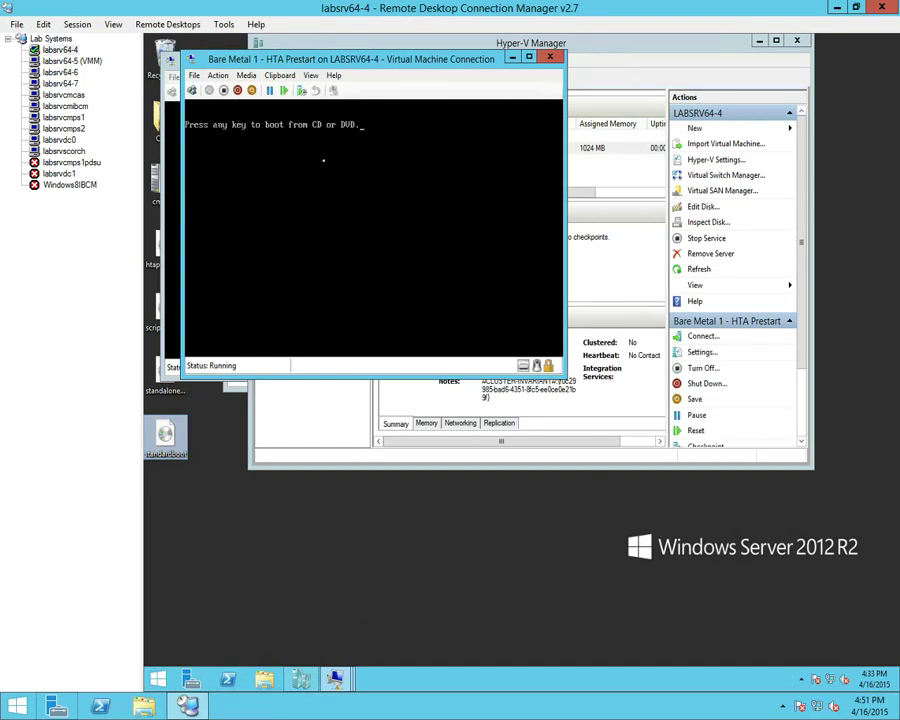
{"action": "key", "text": "Return"}
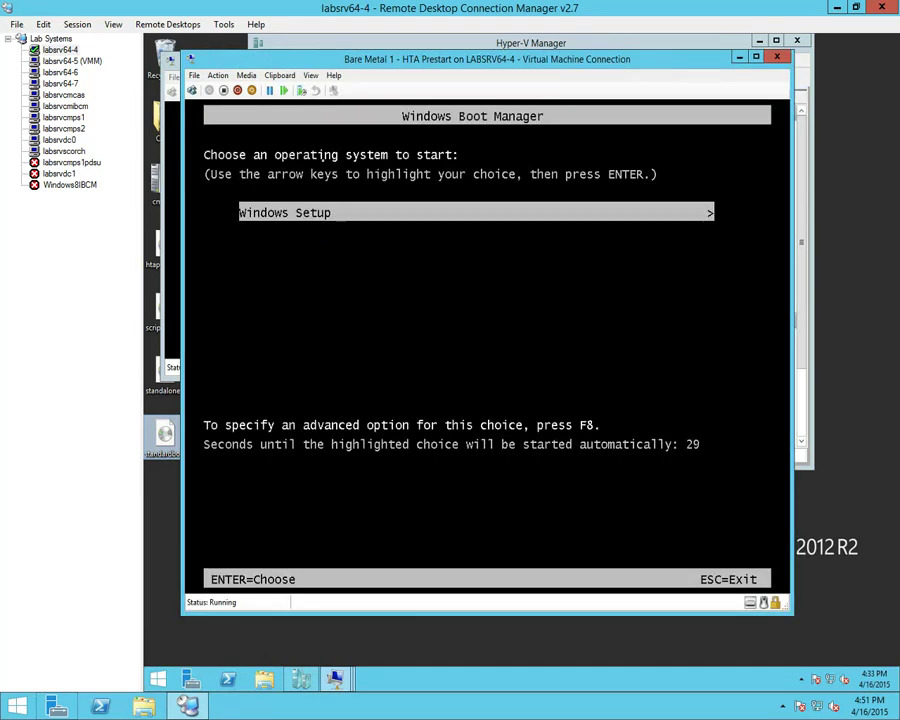
Start Windows Setup, continue to the task sequence list after closing the prestart command prompt window, and cancel the Task Sequence Wizard.
{"action": "key", "text": "Return"}
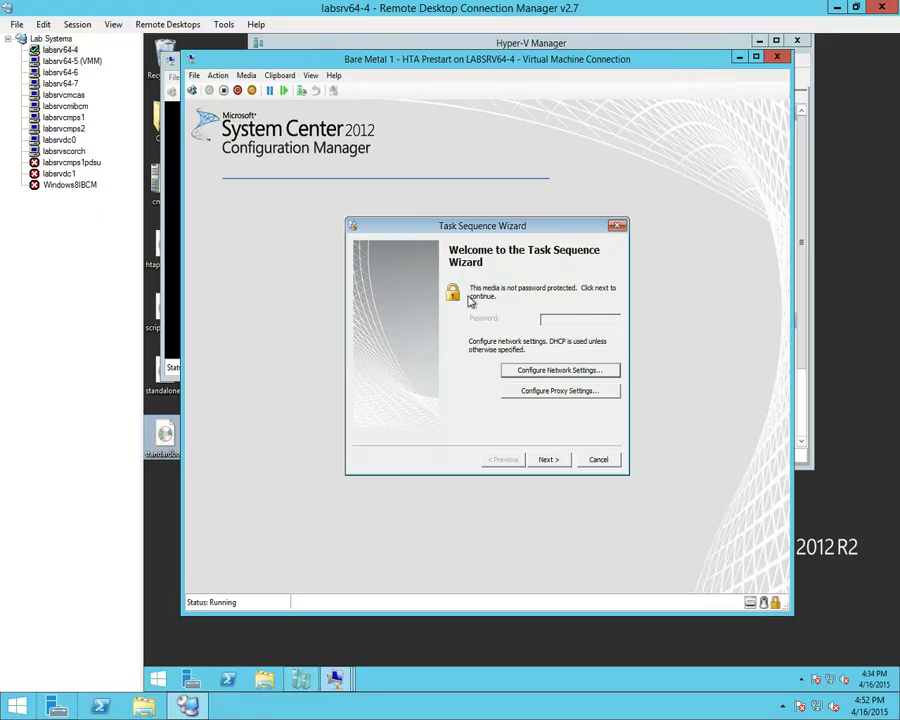
{"action": "left_click", "coordinate": [547, 461]}
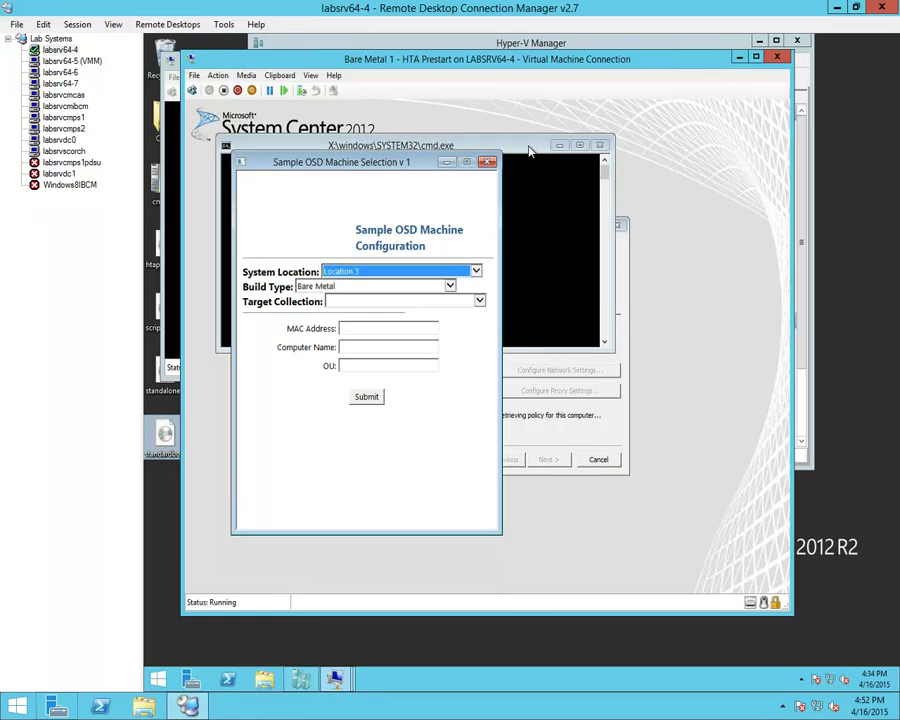
{"action": "left_click", "coordinate": [600, 145]}
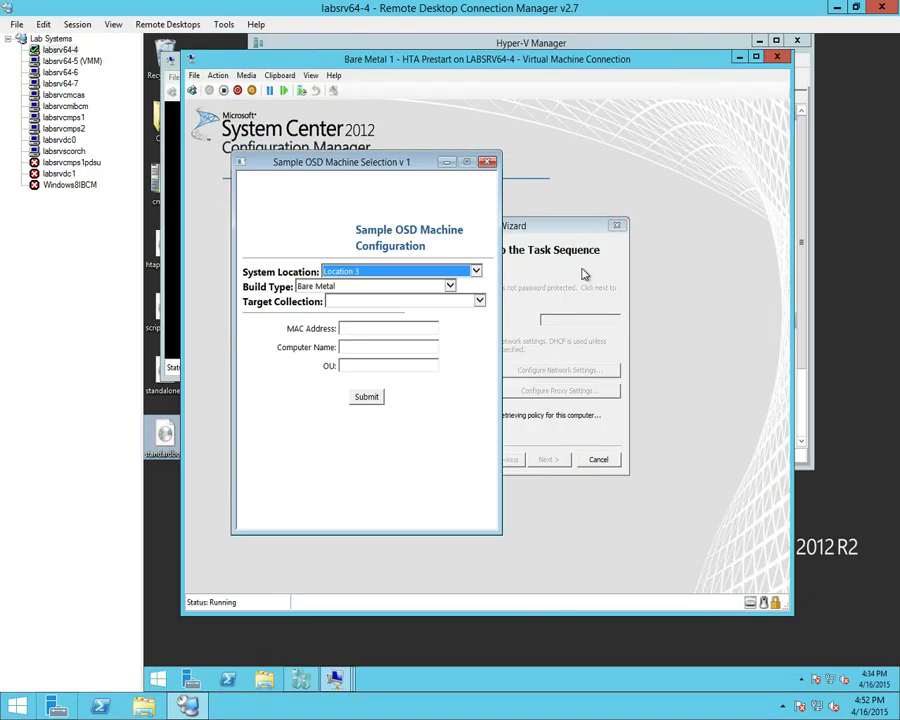
{"action": "left_click", "coordinate": [550, 241]}
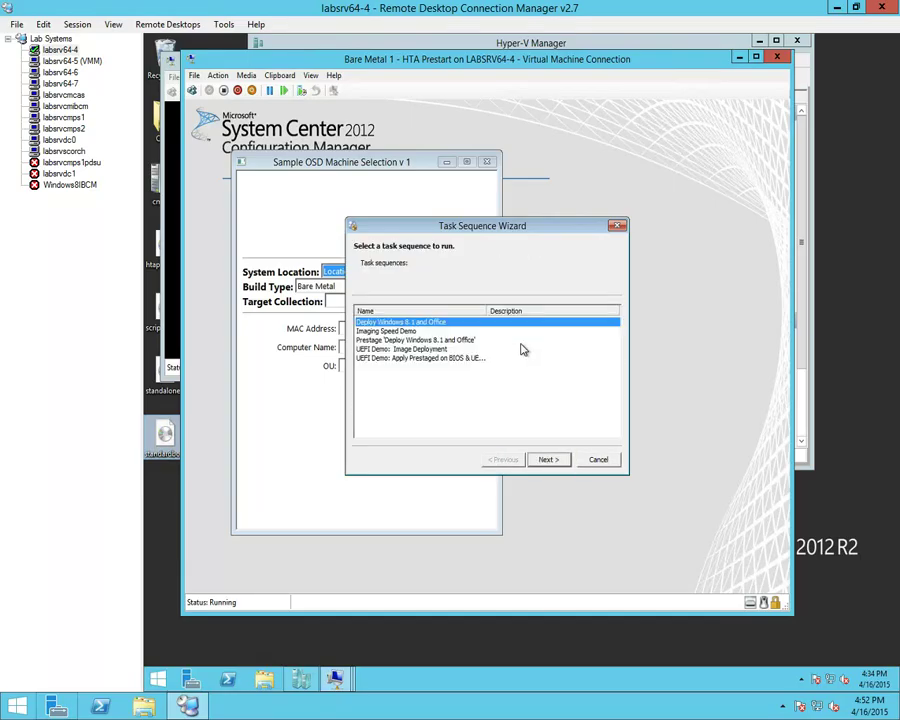
{"action": "left_click", "coordinate": [598, 460]}
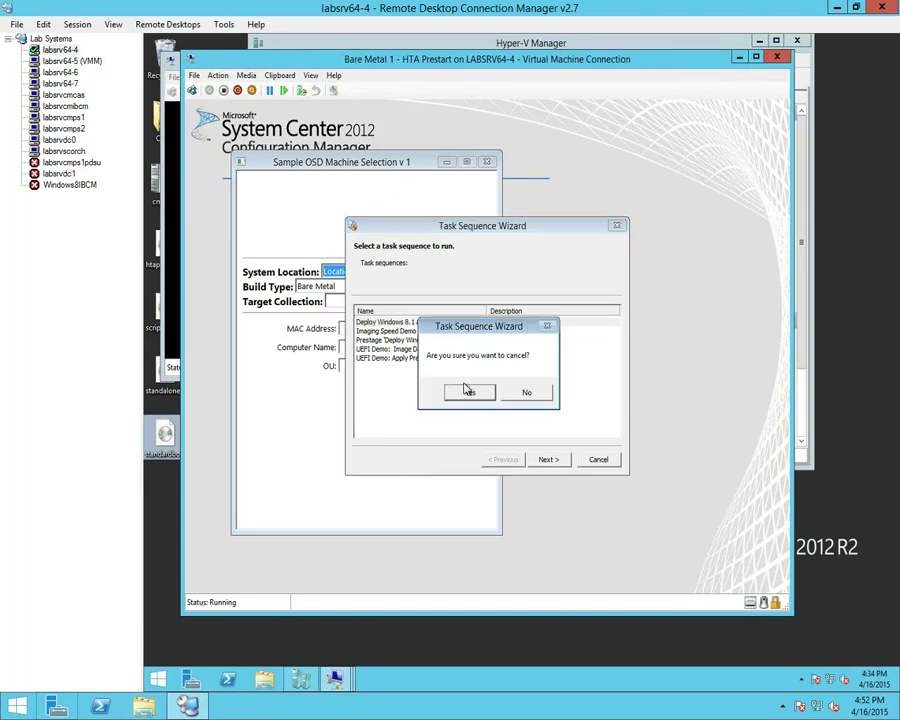
{"action": "left_click", "coordinate": [469, 396]}
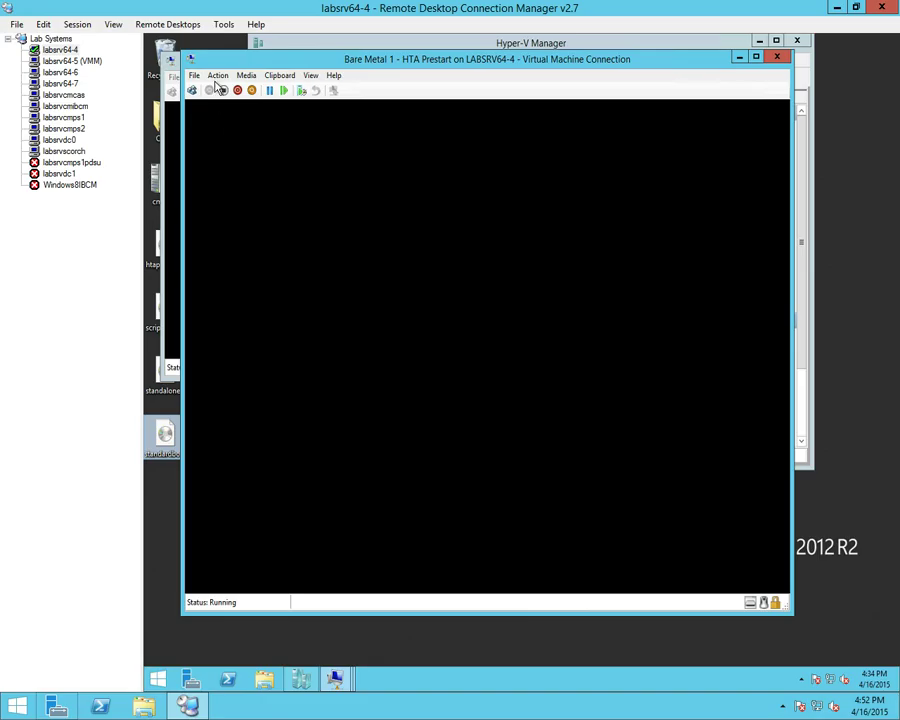
Restart the Bare Metal 1 - HTA Prestart virtual machine from the CD or DVD and start Windows Setup.
{"action": "left_click", "coordinate": [217, 78]}
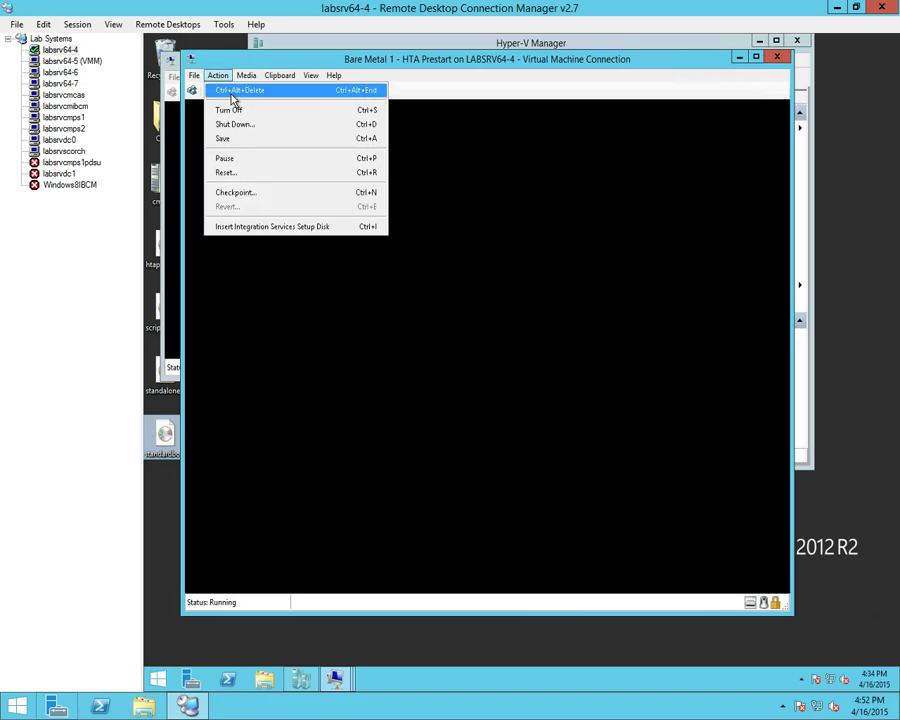
{"action": "left_click", "coordinate": [231, 94]}
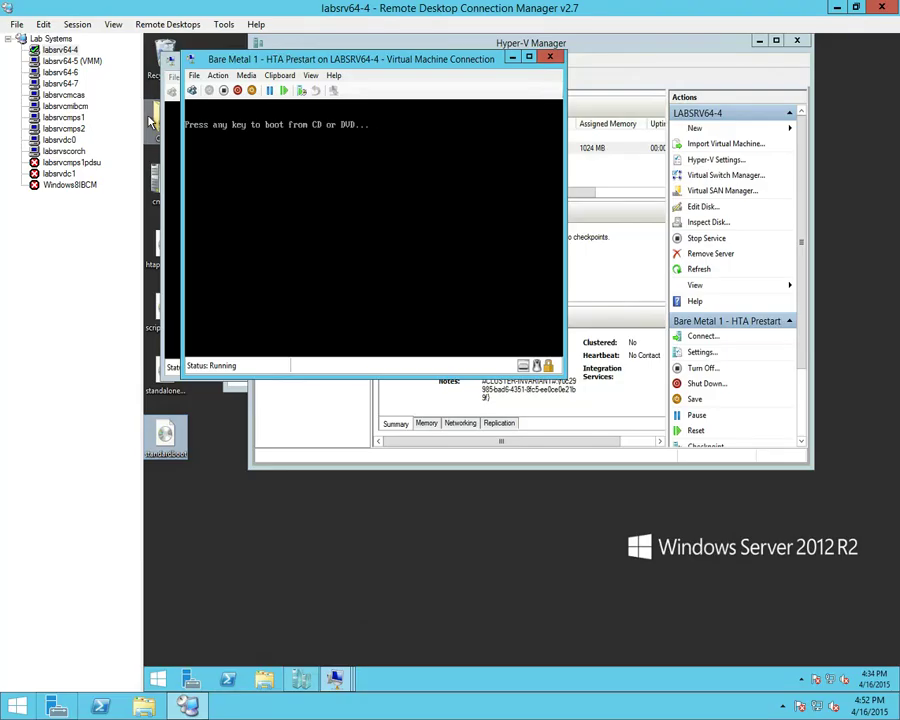
{"action": "key", "text": "Return"}
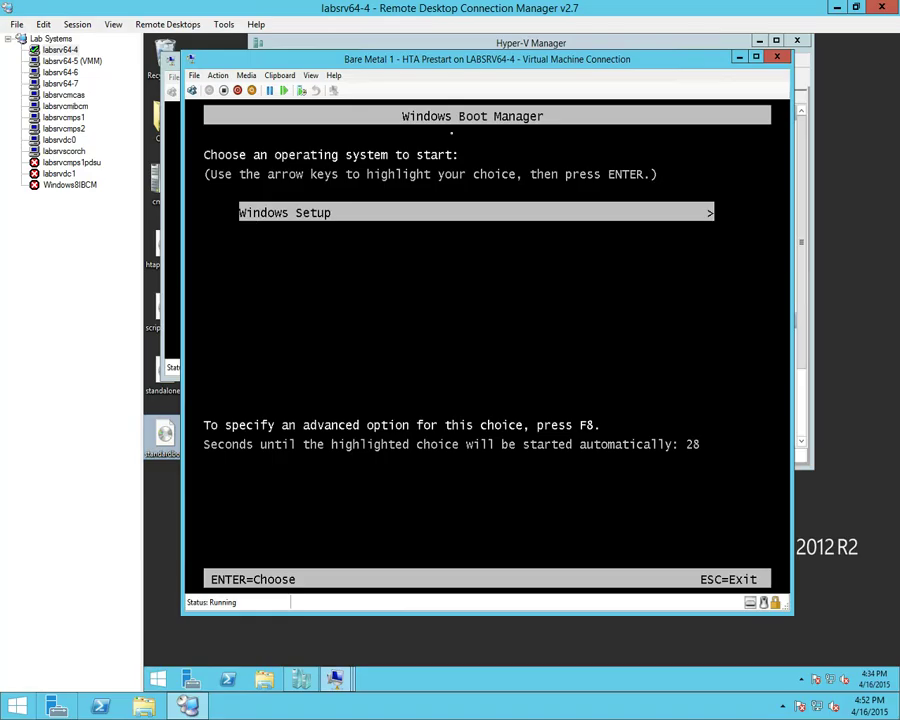
{"action": "key", "text": "Return"}
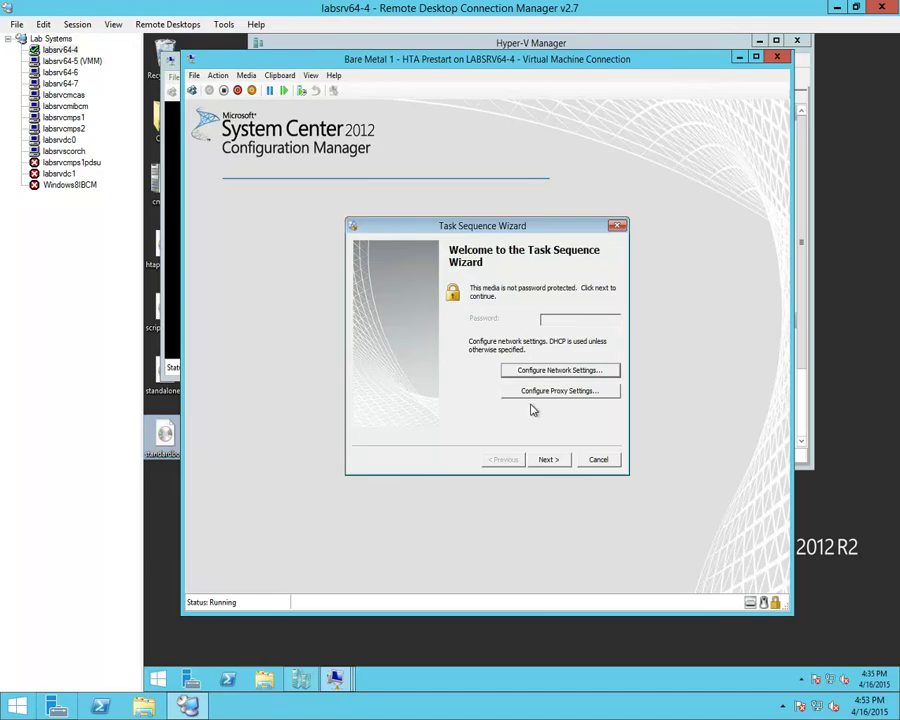
Continue past the Task Sequence Wizard's welcome page and move the wizard aside to uncover the Sample OSD Machine Selection form.
{"action": "left_click", "coordinate": [549, 459]}
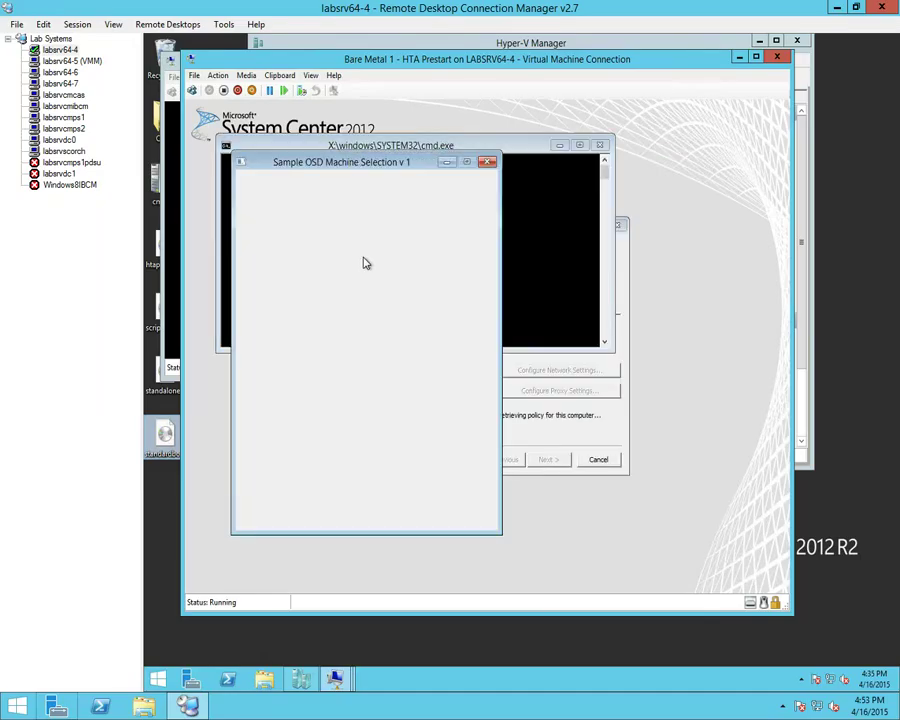
{"action": "left_click", "coordinate": [622, 318]}
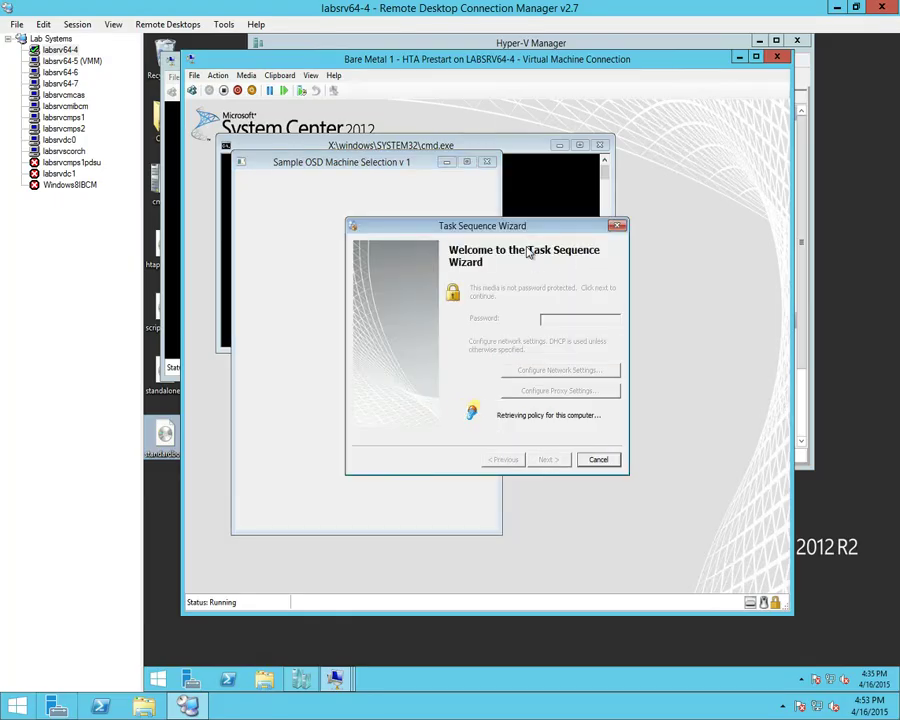
{"action": "left_click_drag", "start_coordinate": [539, 233], "coordinate": [722, 232]}
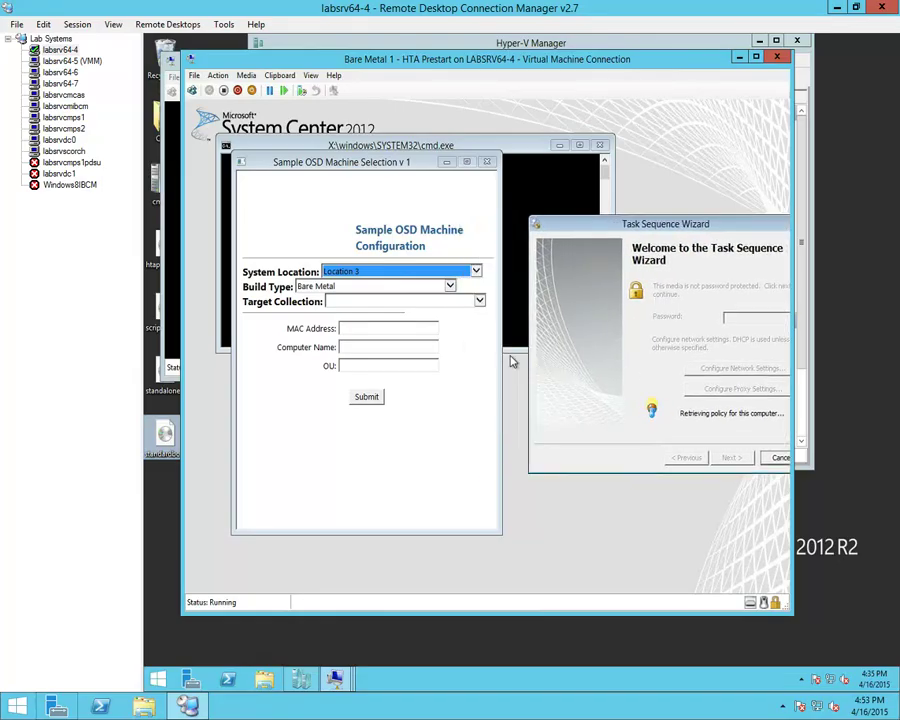
Submit and close the Sample OSD Machine Selection form, and cancel the Task Sequence Wizard.
{"action": "left_click", "coordinate": [375, 400]}
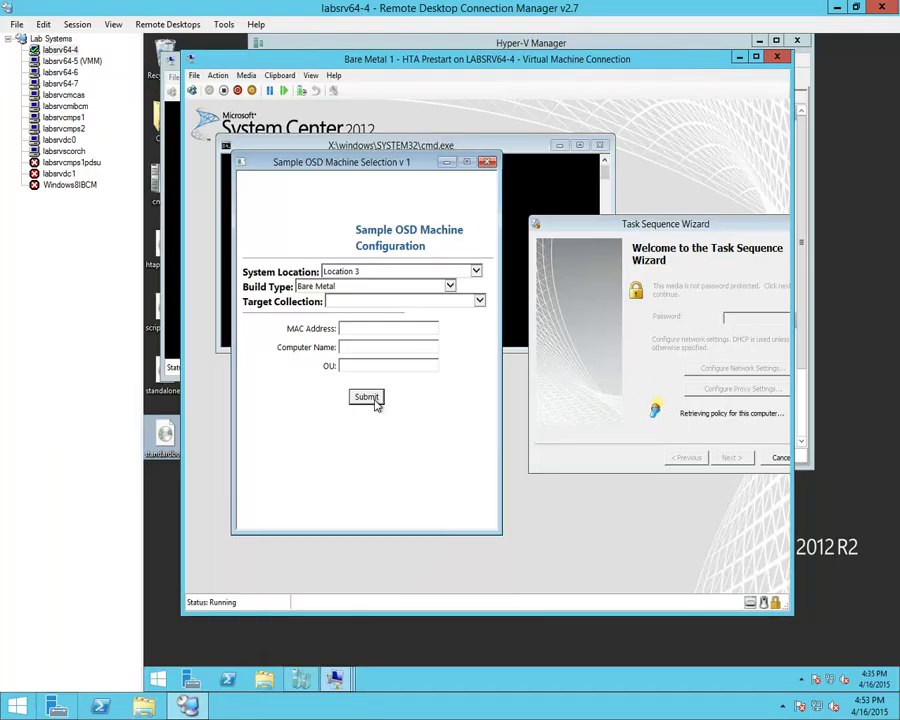
{"action": "left_click", "coordinate": [487, 163]}
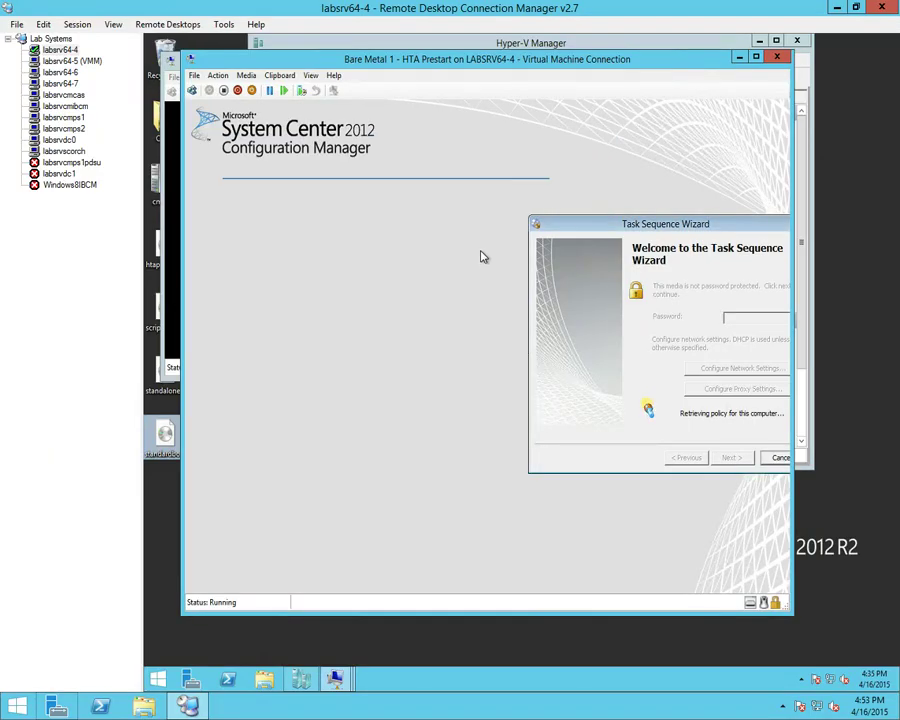
{"action": "left_click_drag", "start_coordinate": [595, 215], "coordinate": [369, 188]}
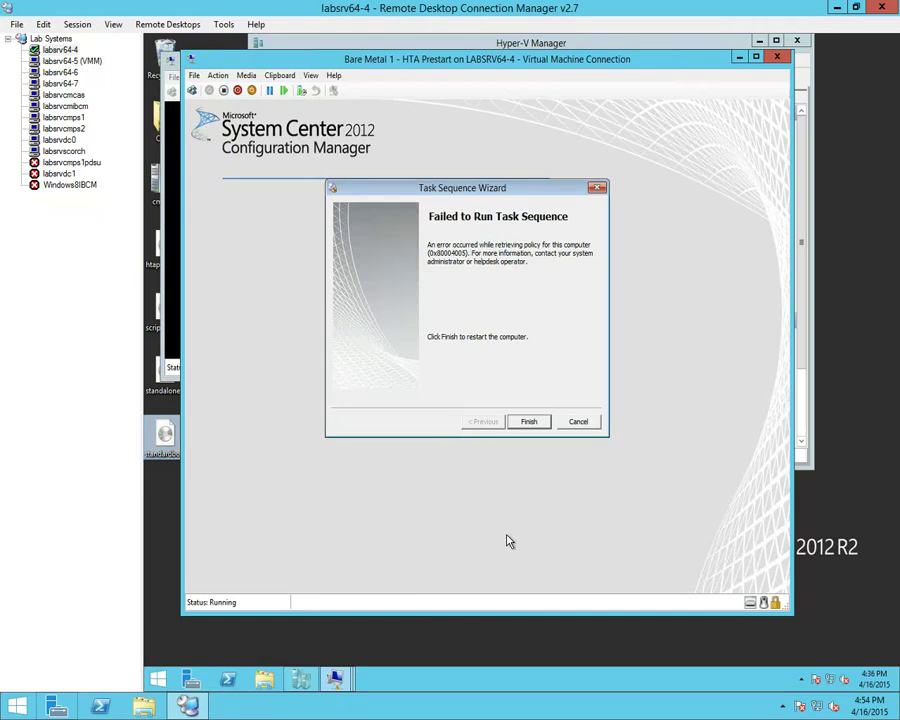
{"action": "left_click", "coordinate": [578, 423]}
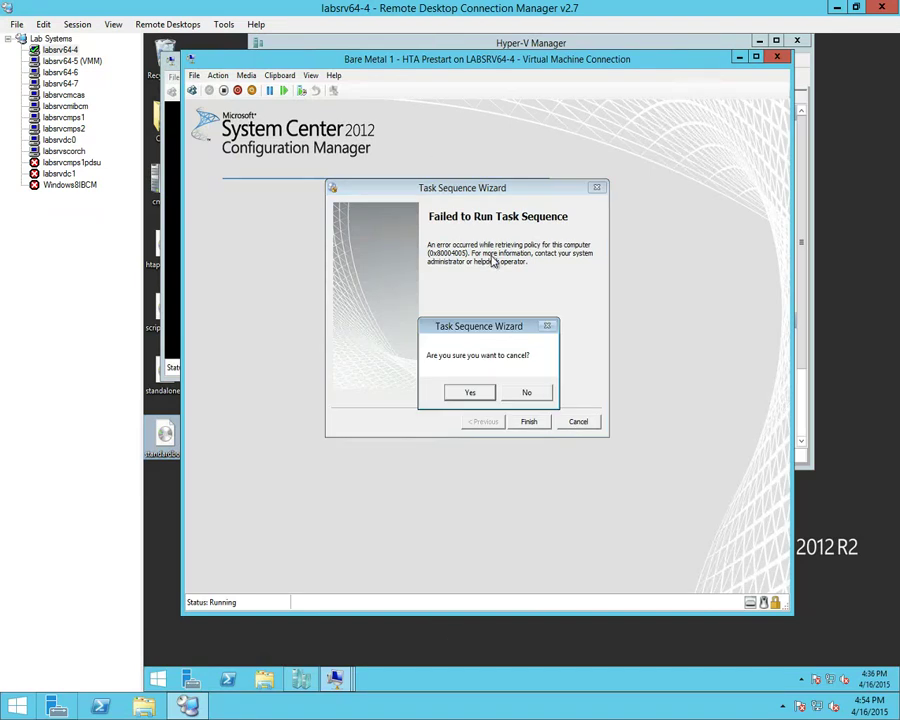
{"action": "left_click", "coordinate": [470, 394]}
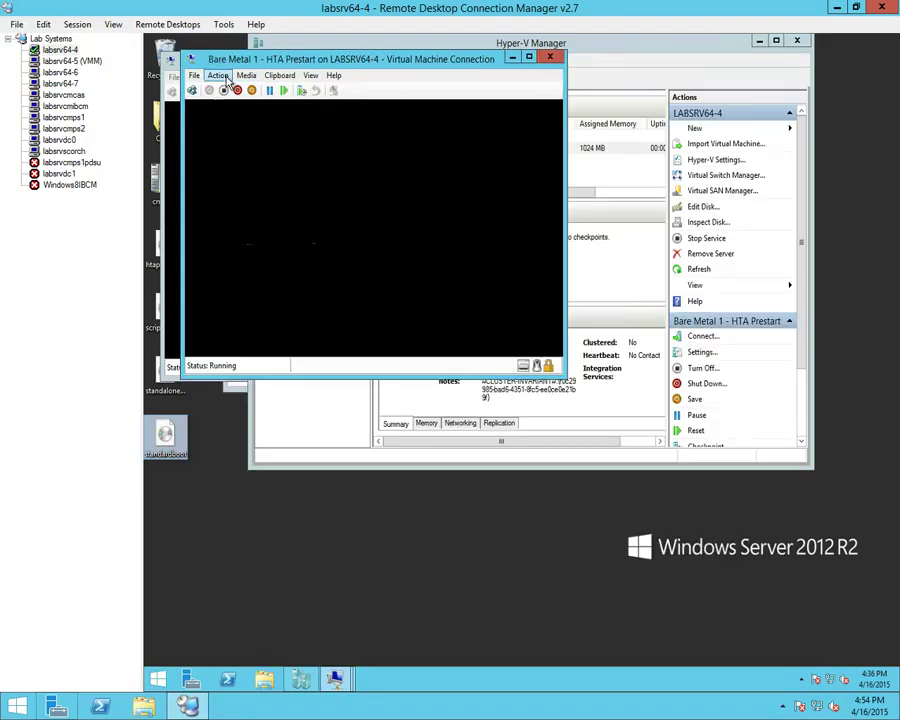
Turn off the Bare Metal 1 - HTA Prestart virtual machine and close its connection window.
{"action": "left_click", "coordinate": [227, 81]}
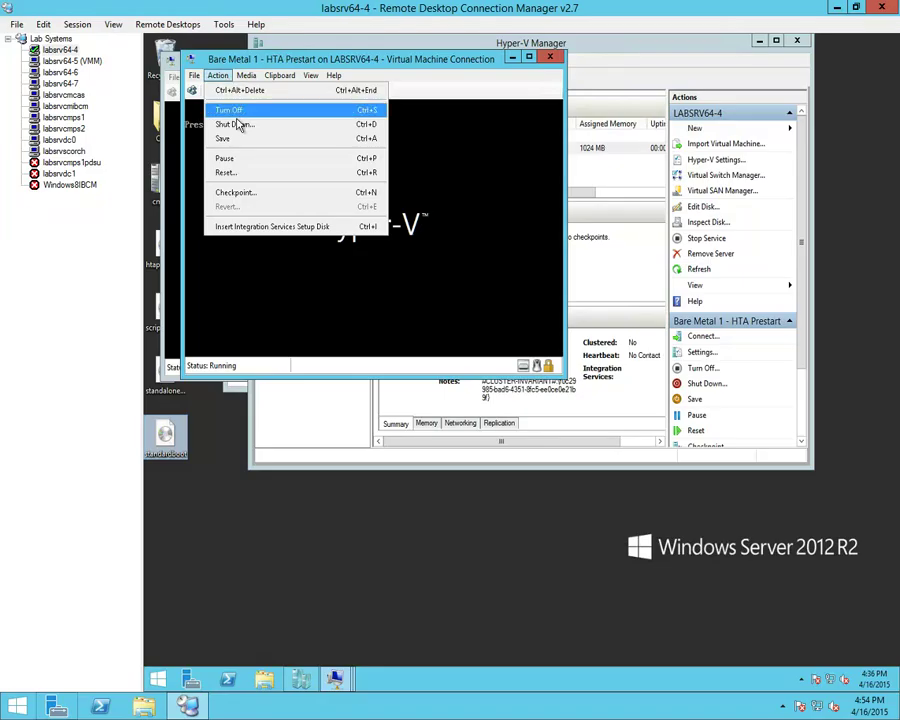
{"action": "left_click", "coordinate": [232, 110]}
{"action": "left_click", "coordinate": [549, 57]}
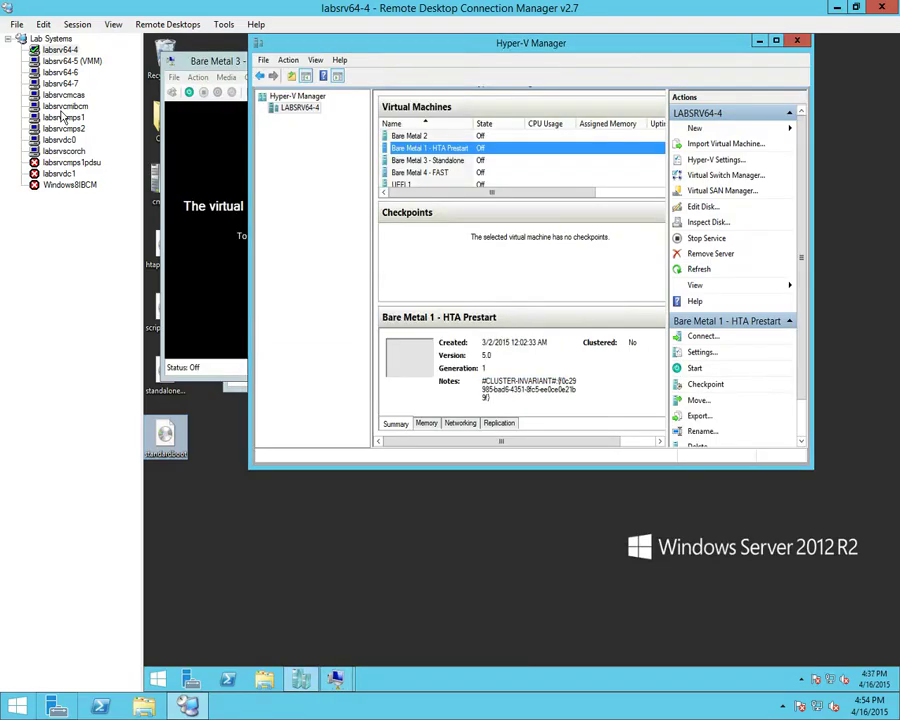
Switch to the labsrvcmcas server and open the customization settings of Custom Boot Image 1 (x64).
{"action": "left_click", "coordinate": [63, 96]}
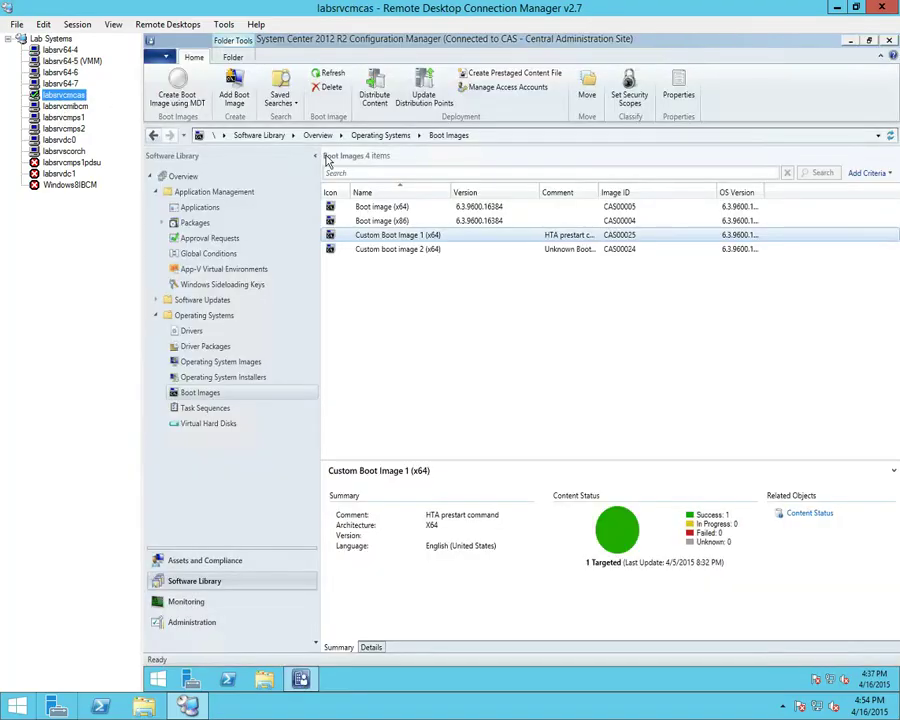
{"action": "right_click", "coordinate": [395, 241]}
{"action": "left_click", "coordinate": [448, 382]}
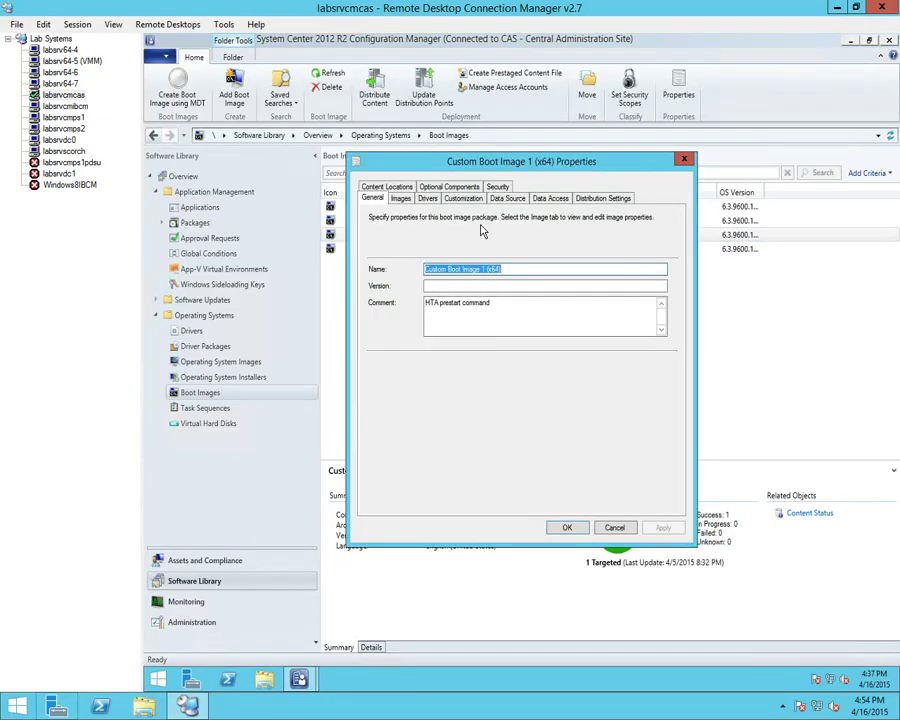
{"action": "left_click", "coordinate": [465, 199]}
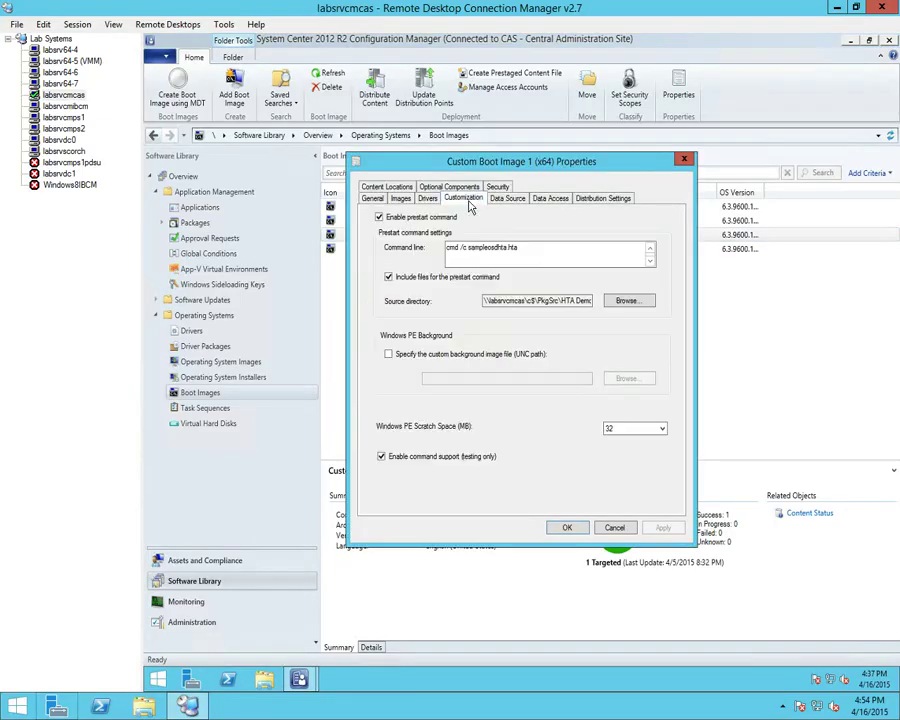
Examine the script name and the cmd /c part of the prestart command line, and cancel the boot image properties.
{"action": "double_click", "coordinate": [521, 245]}
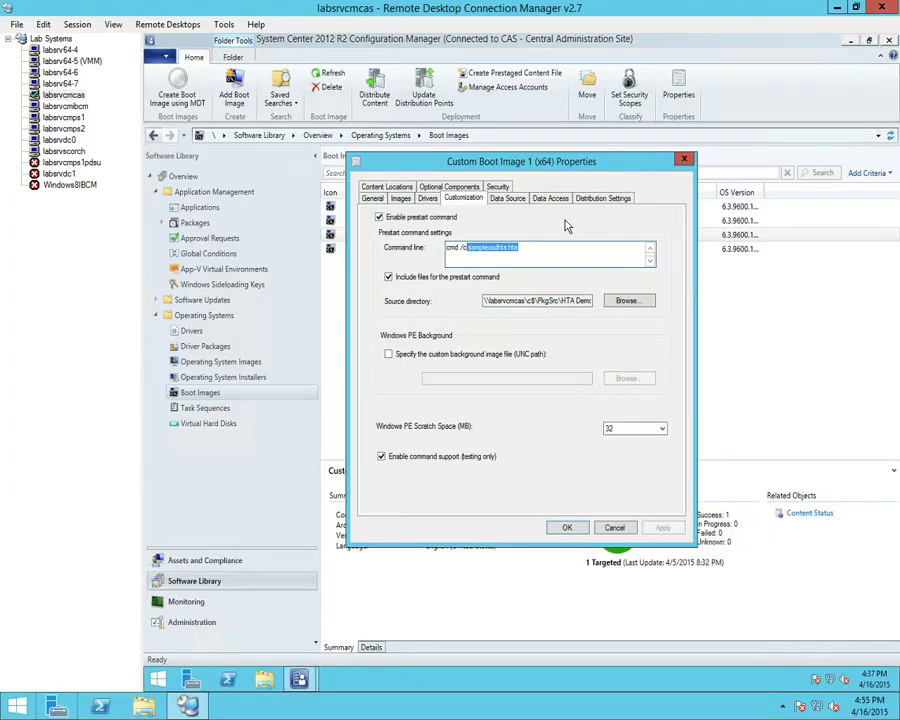
{"action": "left_click", "coordinate": [462, 247]}
{"action": "key", "text": "shift+Home"}
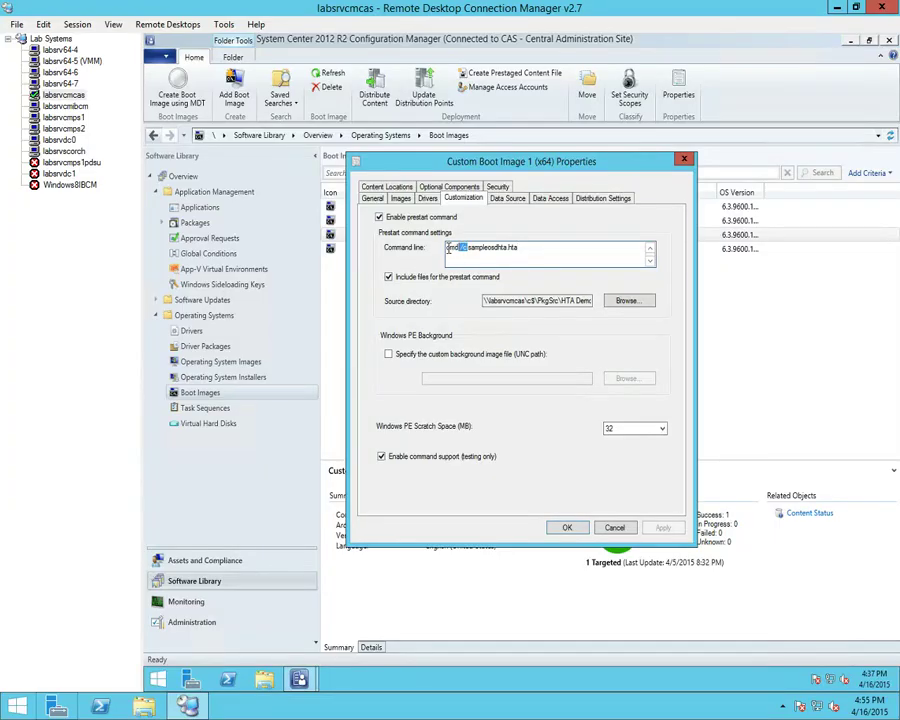
{"action": "left_click", "coordinate": [546, 250]}
{"action": "left_click", "coordinate": [612, 529]}
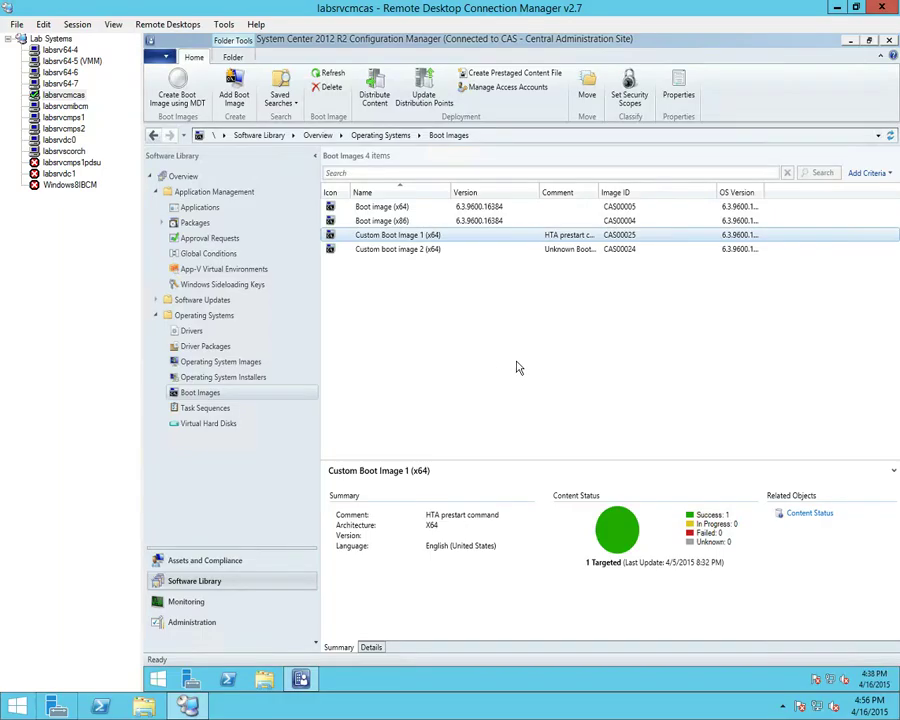
Delete the MINWINPC, TestSystem and two Unknown devices from the Assets and Compliance device list.
{"action": "left_click", "coordinate": [443, 250], "text": "shift"}
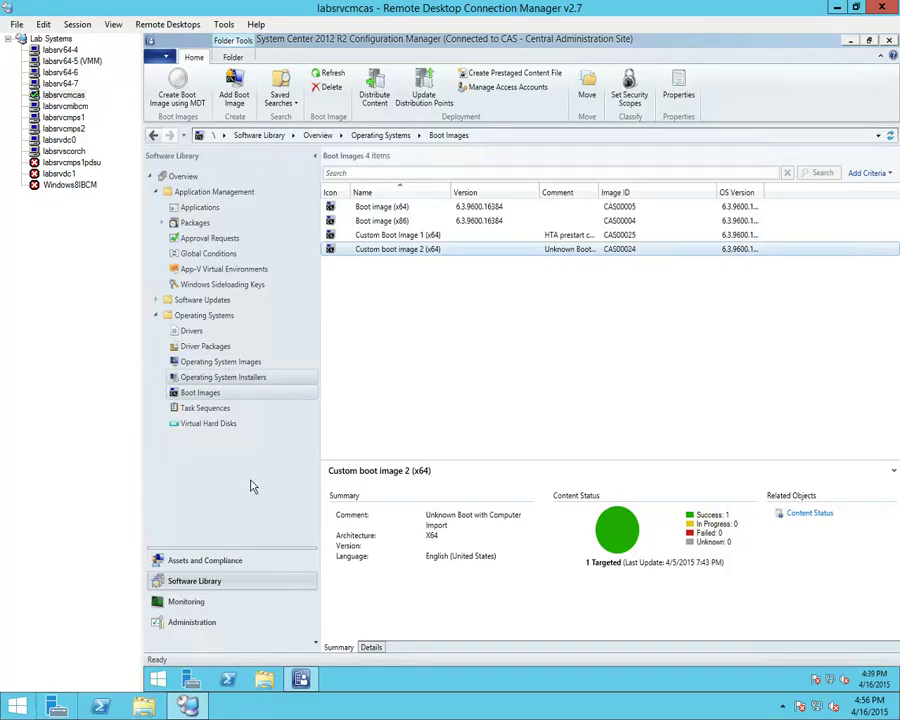
{"action": "left_click", "coordinate": [232, 561]}
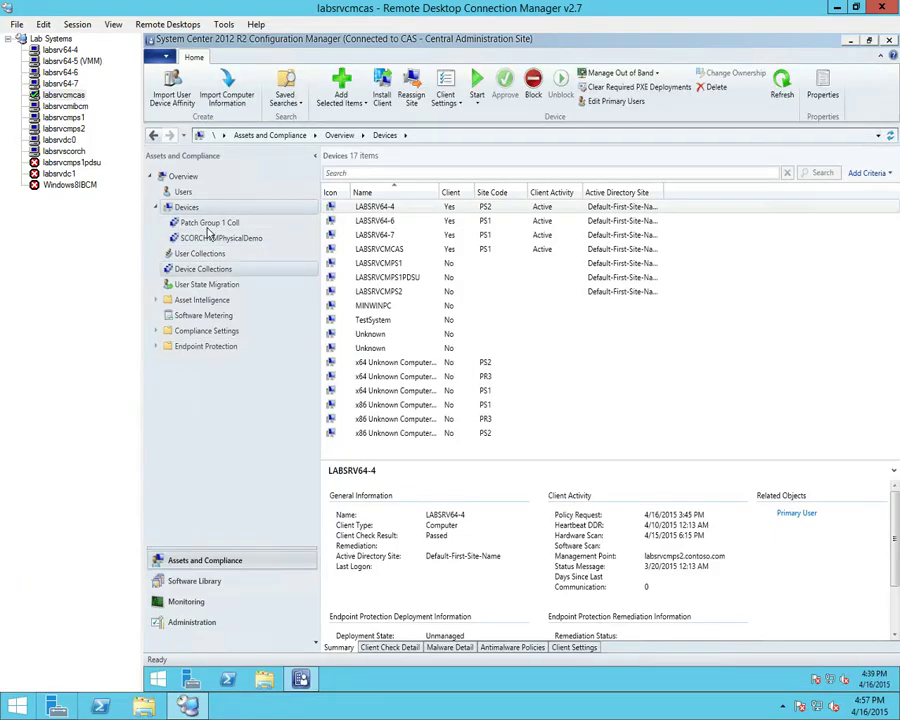
{"action": "left_click", "coordinate": [372, 307]}
{"action": "key", "text": "shift+Down"}
{"action": "key", "text": "shift+Down"}
{"action": "key", "text": "shift+Down"}
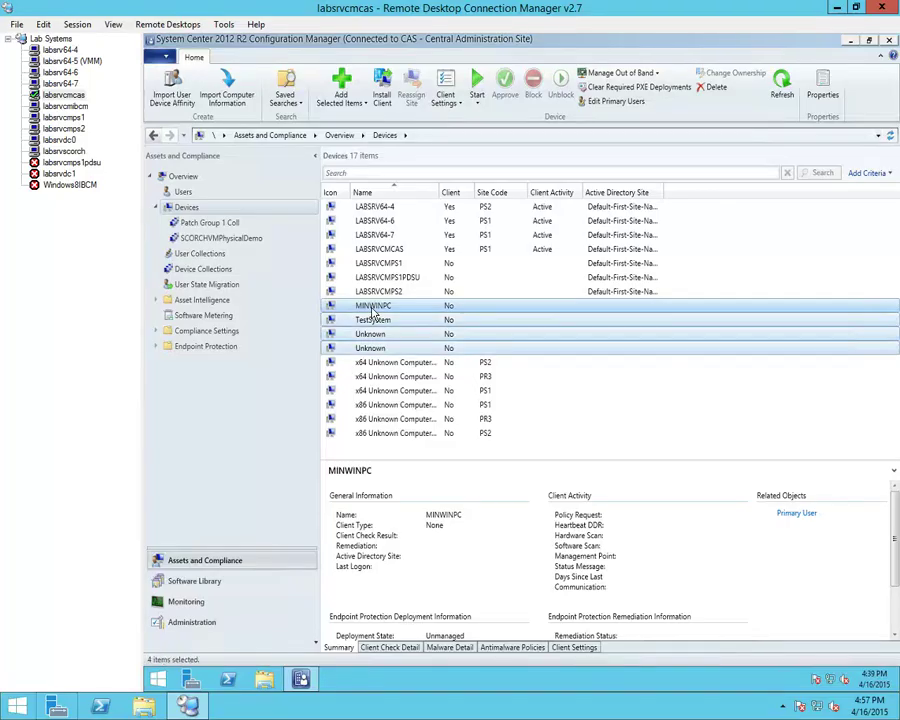
{"action": "right_click", "coordinate": [372, 312]}
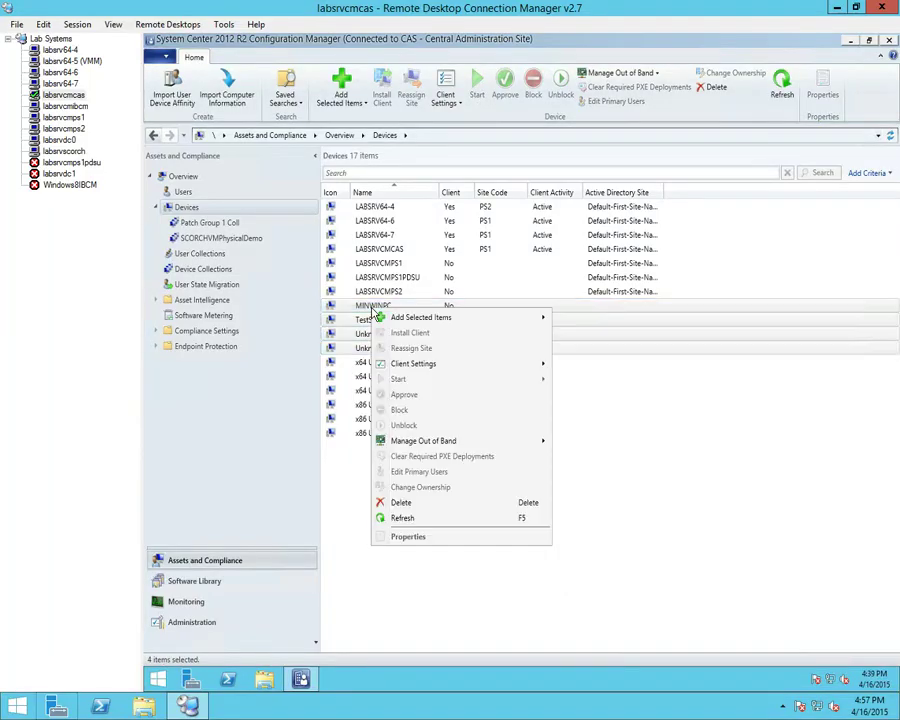
{"action": "left_click", "coordinate": [432, 505]}
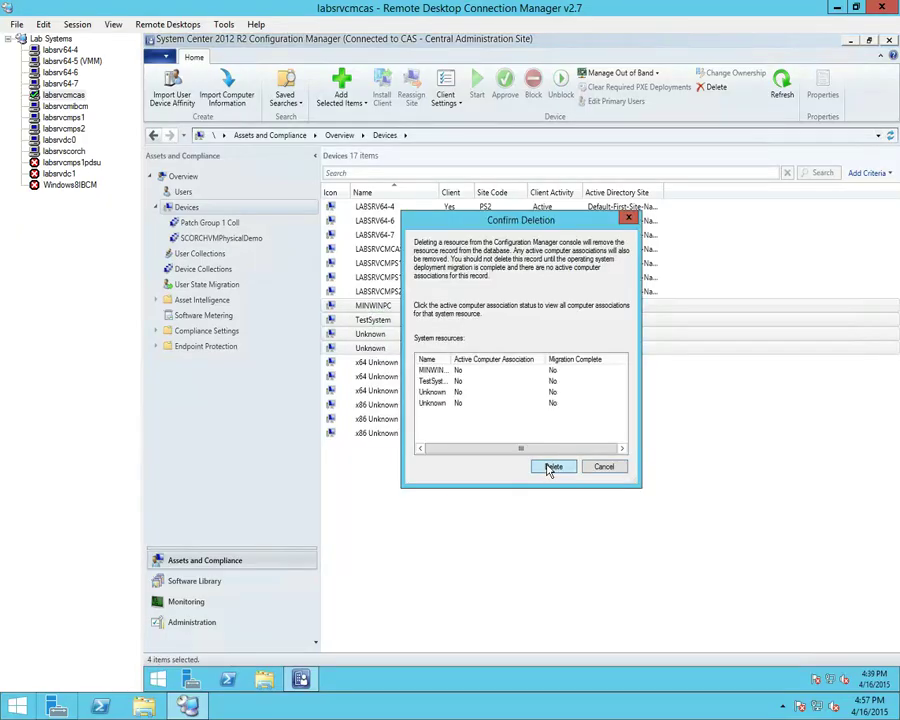
{"action": "left_click", "coordinate": [552, 467]}
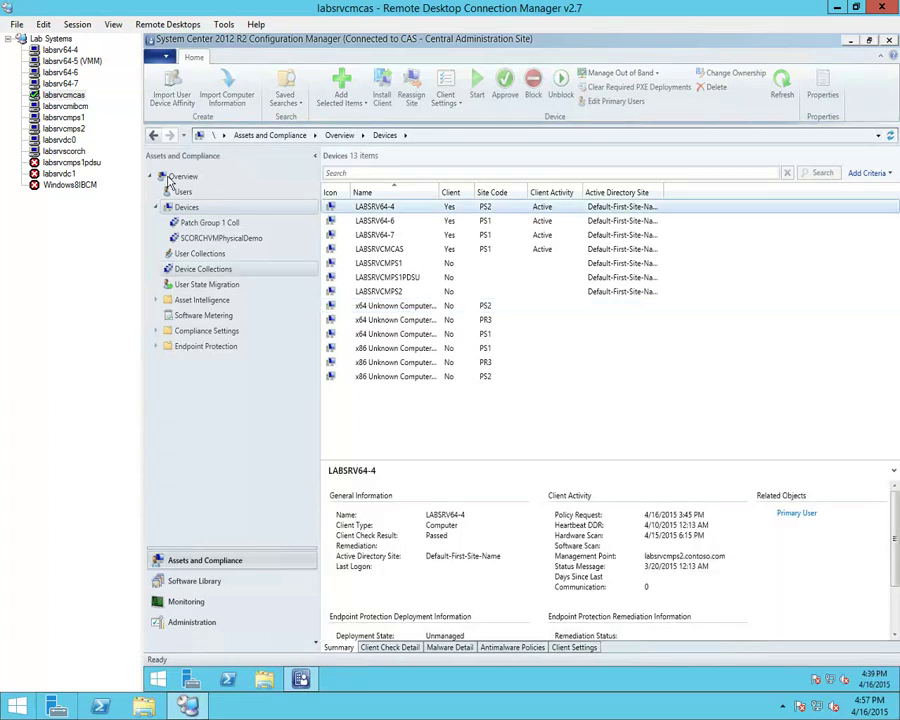
Return to the Software Library's boot images and switch to the PowerPoint slide show on the Prestart Command slide.
{"action": "left_click", "coordinate": [216, 586]}
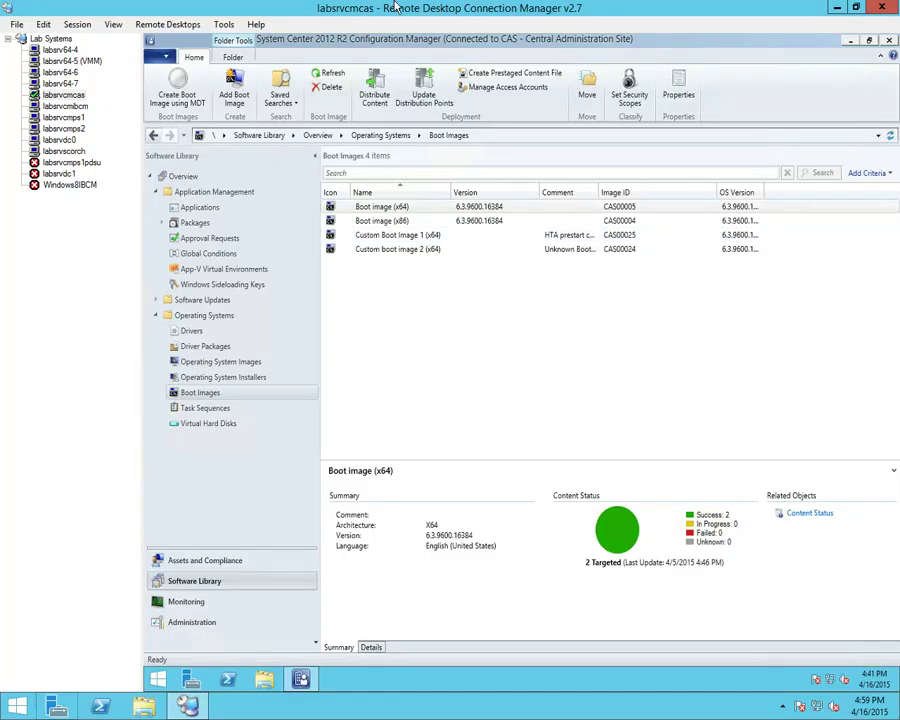
{"action": "mouse_move", "coordinate": [400, 5]}
{"action": "left_click", "coordinate": [634, 8]}
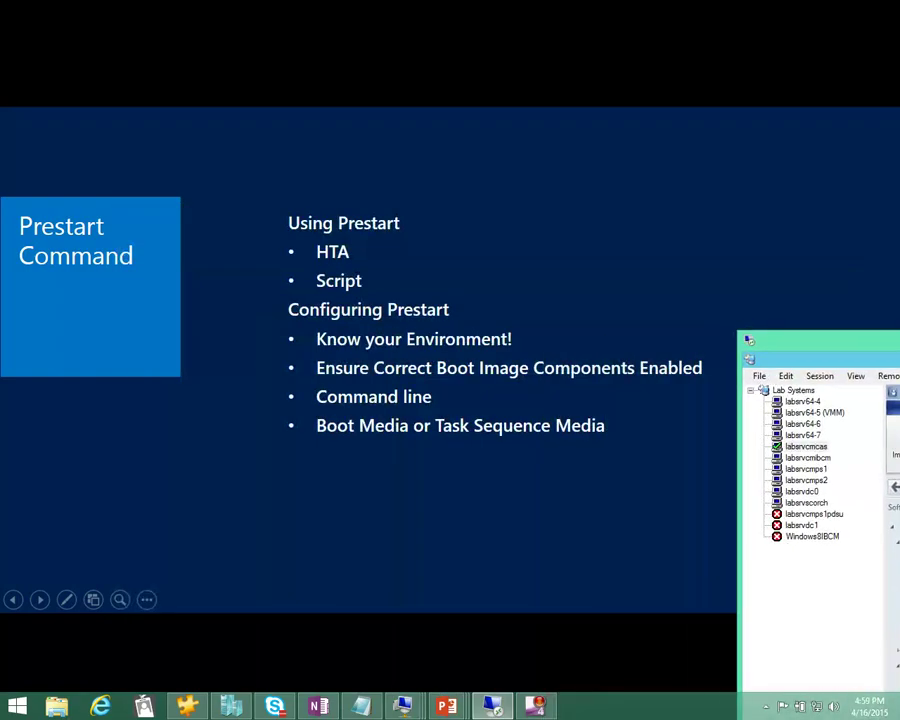
{"action": "left_click", "coordinate": [271, 362]}
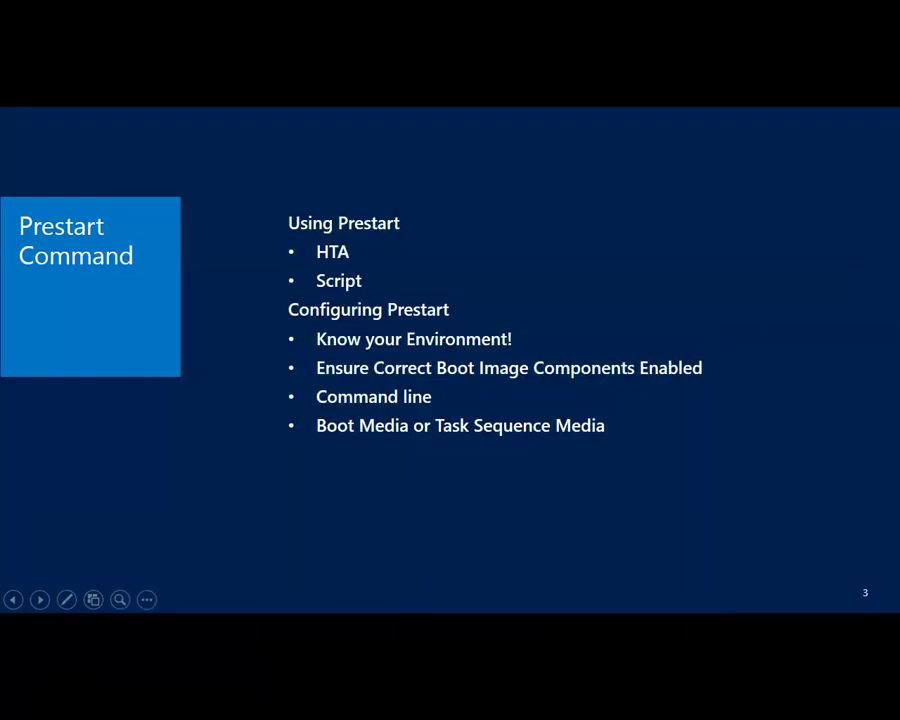
Switch back to the labsrvcmcas console and open the customization settings of Custom boot image 2 (x64).
{"action": "key", "text": "alt+Tab"}
{"action": "double_click", "coordinate": [525, 224]}
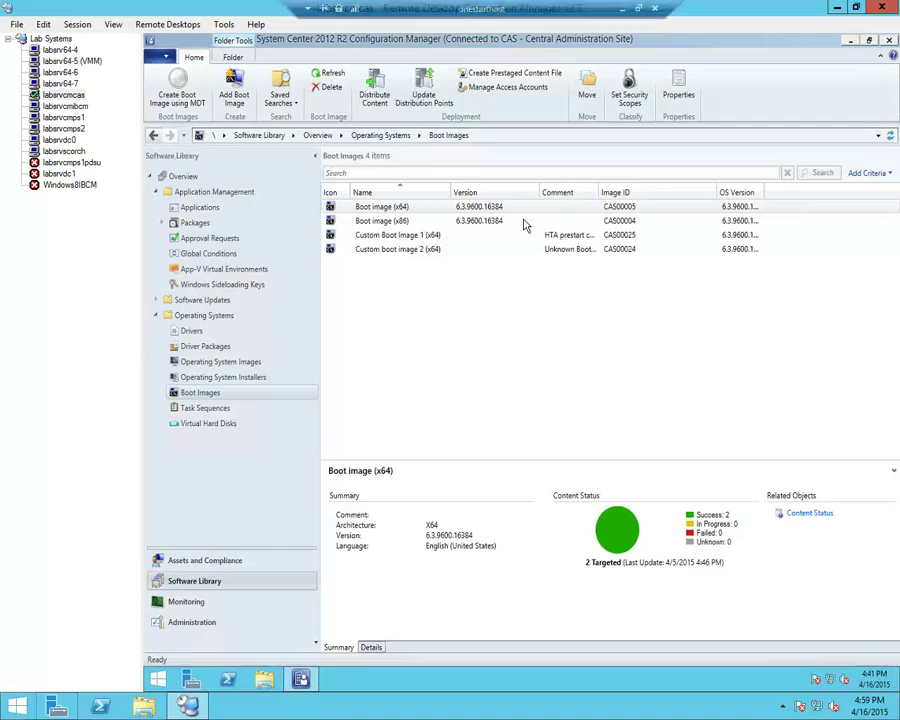
{"action": "left_click", "coordinate": [432, 251]}
{"action": "right_click", "coordinate": [436, 285]}
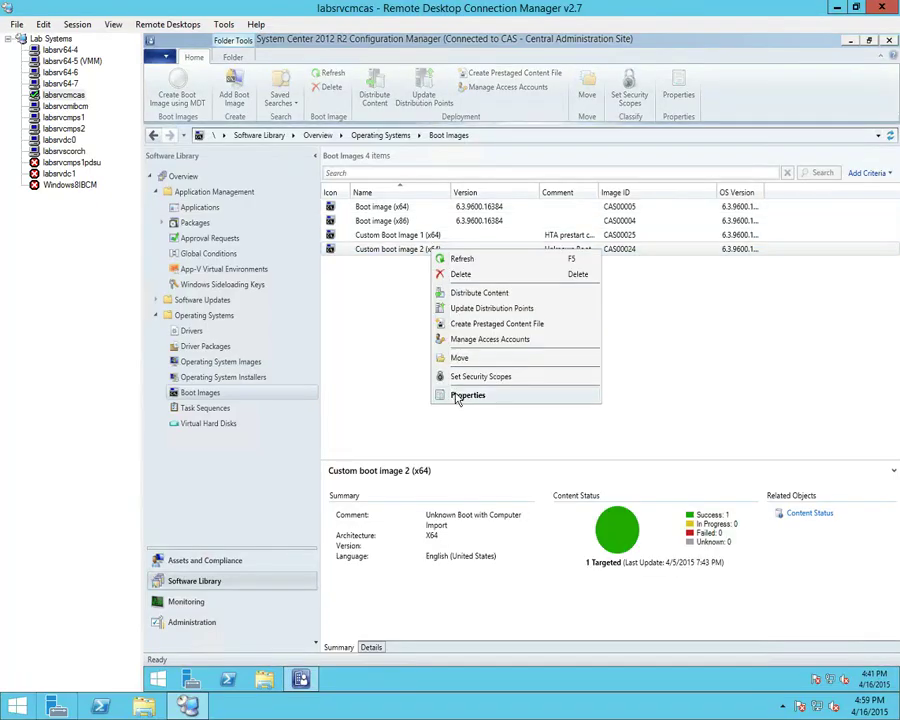
{"action": "left_click", "coordinate": [458, 394]}
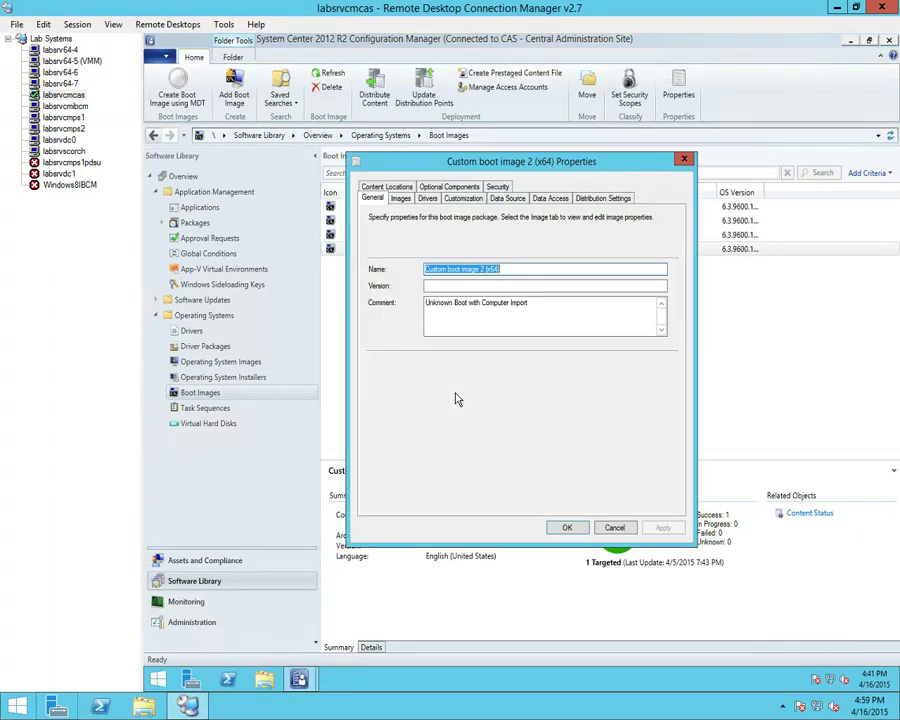
{"action": "left_click", "coordinate": [467, 189]}
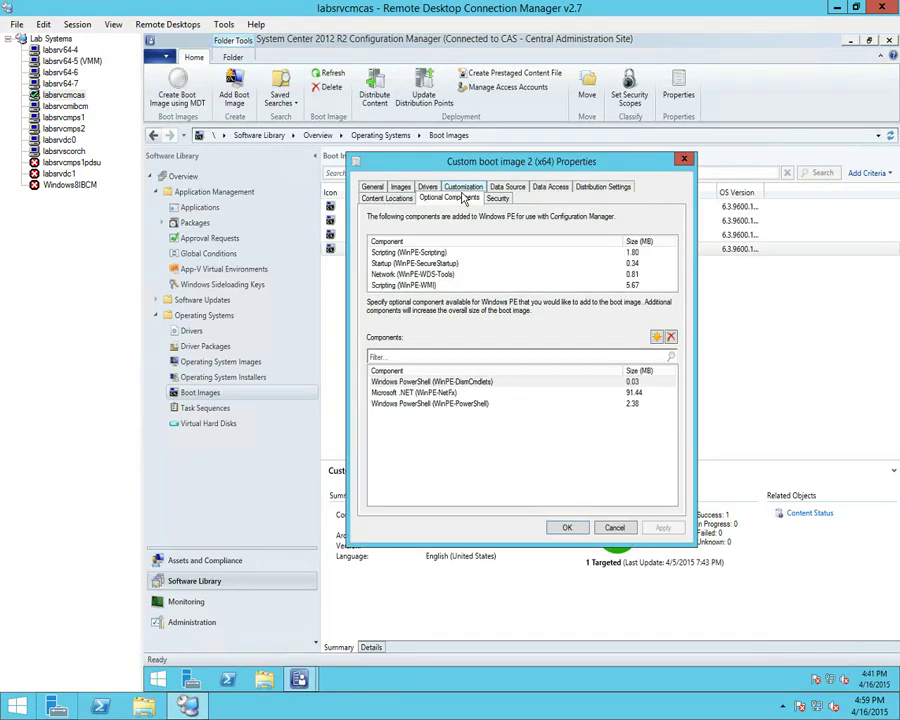
{"action": "left_click", "coordinate": [470, 189]}
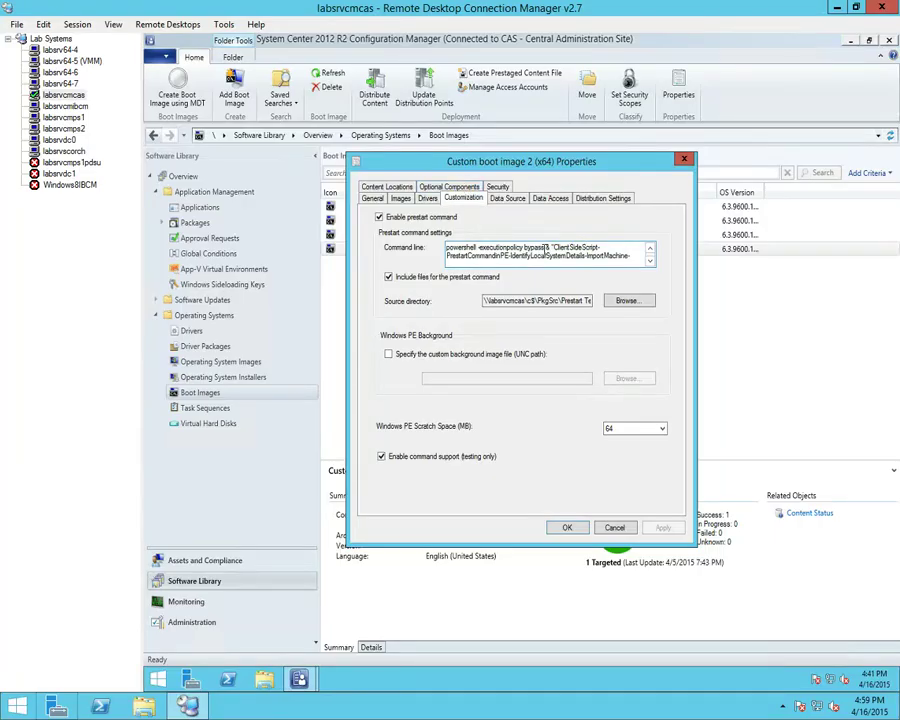
Examine the execution policy bypass and the script name in the PowerShell prestart command line, and cancel the boot image properties.
{"action": "double_click", "coordinate": [533, 247]}
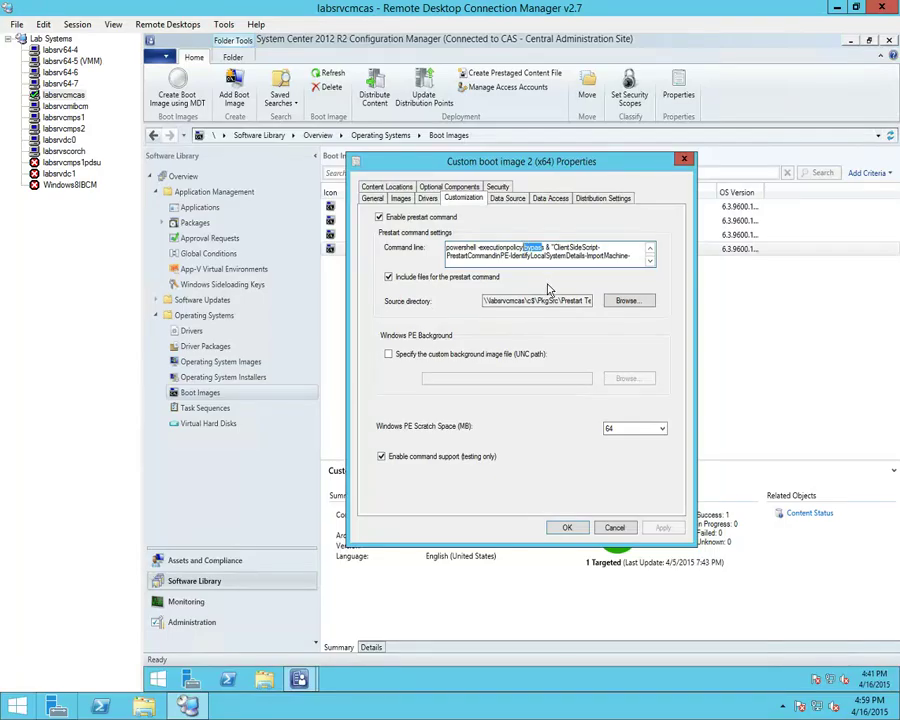
{"action": "left_click", "coordinate": [651, 263]}
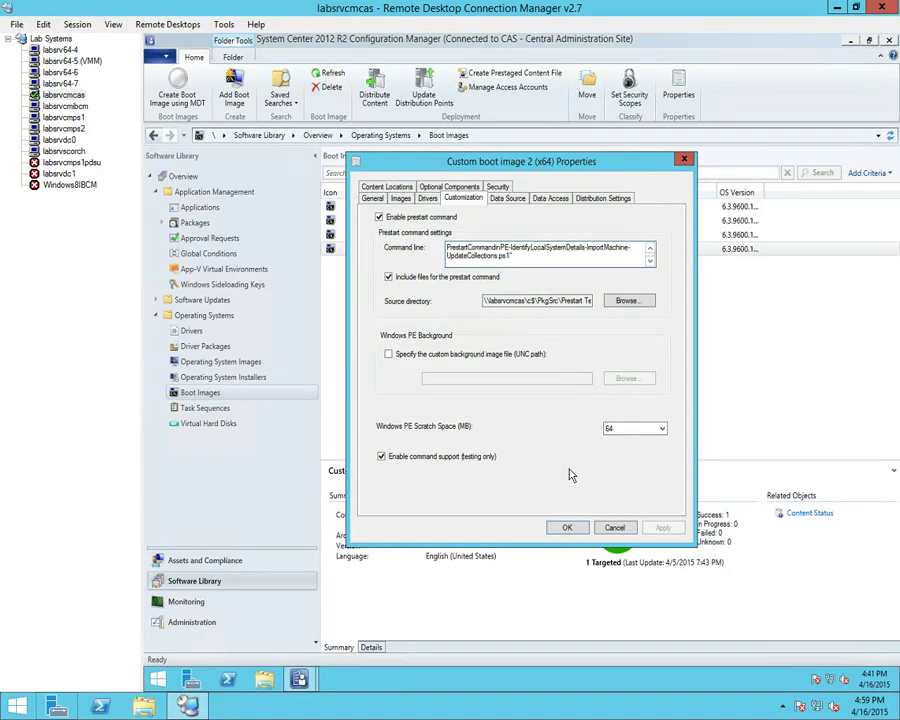
{"action": "left_click", "coordinate": [612, 530]}
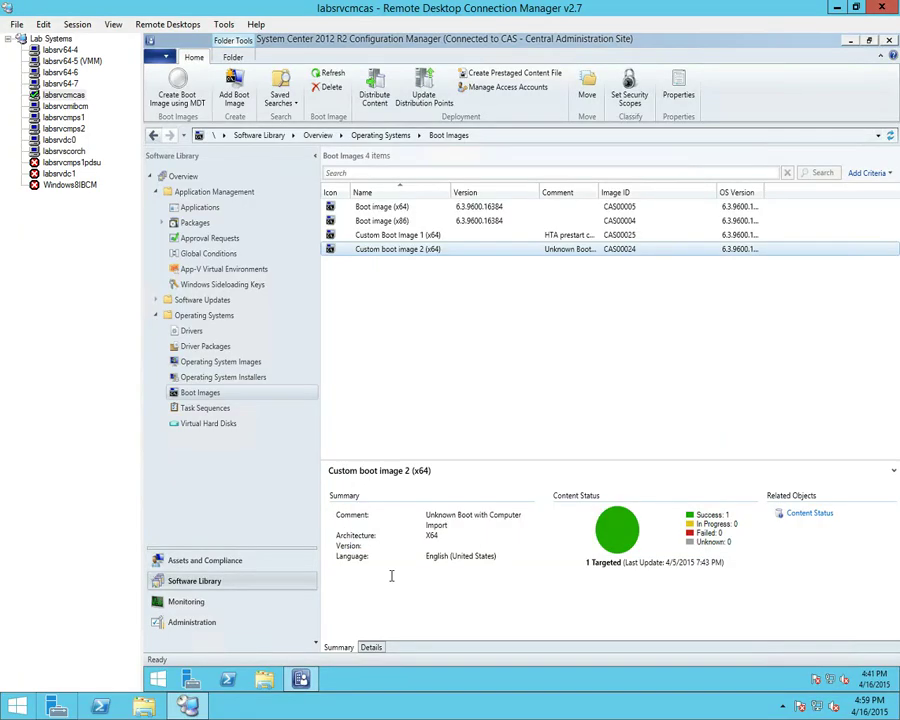
Open the ClientSideScript-PrestartCommandinPE-IdentifyLocalSystemDetails-ImportMachine-UpdateCollections.ps1 script from the C:\PkgSrc\Prestart Test folder.
{"action": "left_click", "coordinate": [266, 680]}
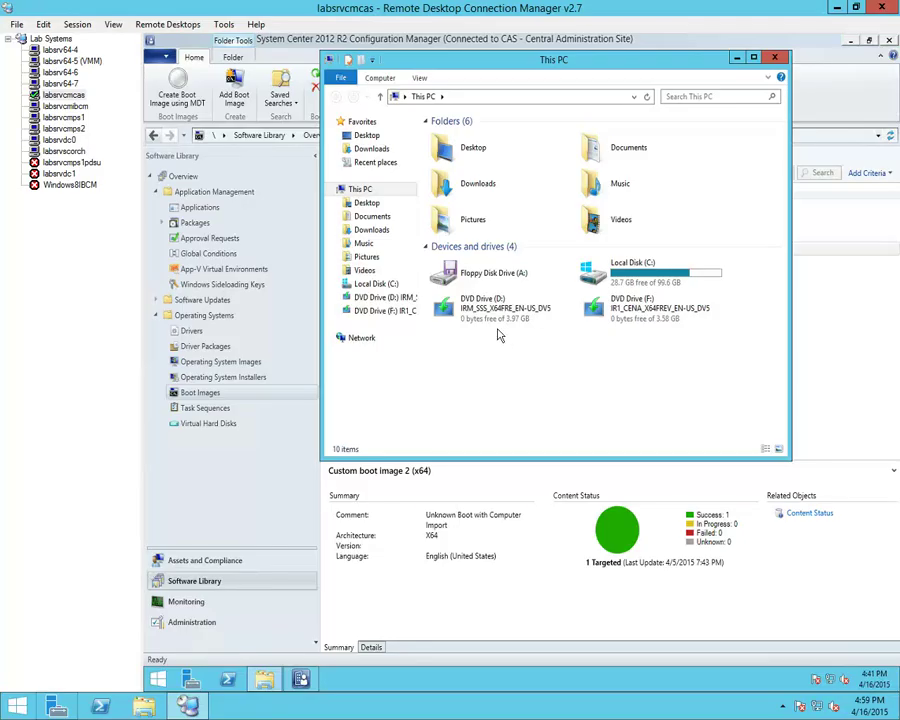
{"action": "left_click", "coordinate": [610, 279]}
{"action": "double_click", "coordinate": [610, 279]}
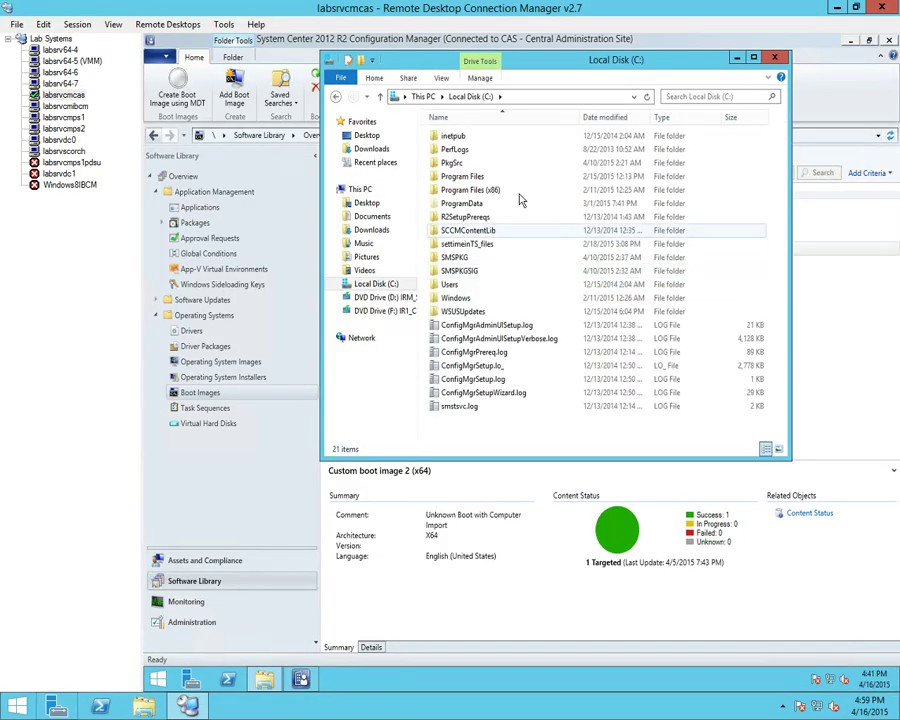
{"action": "double_click", "coordinate": [456, 163]}
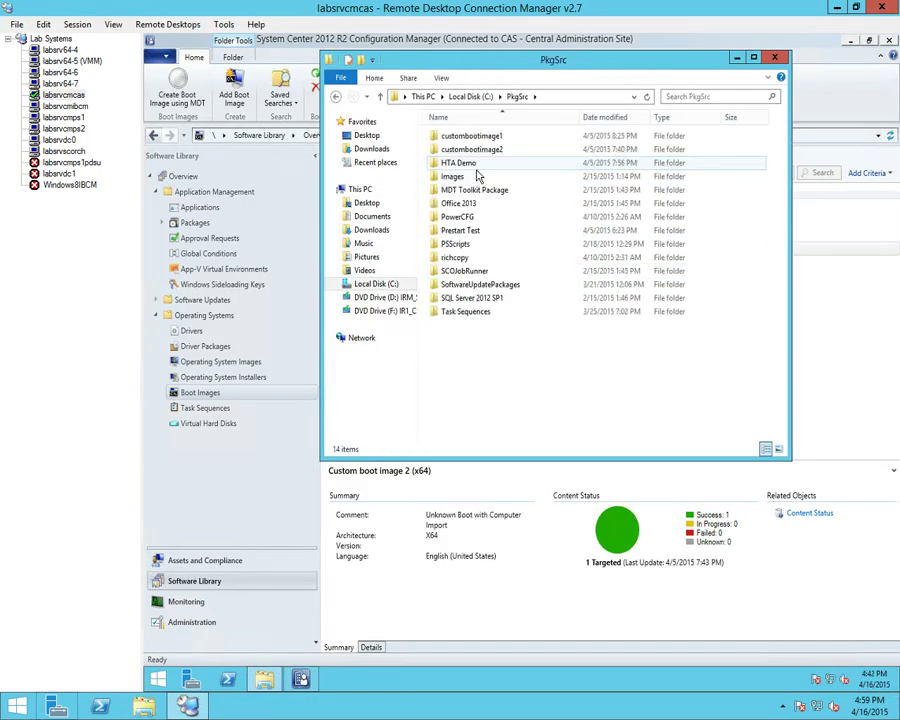
{"action": "double_click", "coordinate": [466, 231]}
{"action": "double_click", "coordinate": [452, 138]}
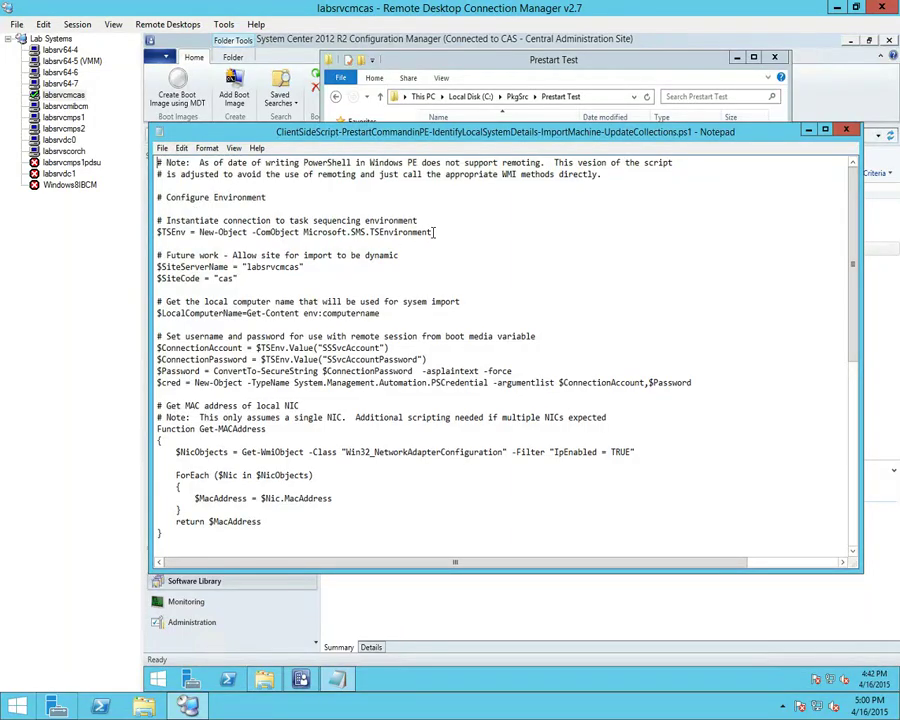
Examine the script lines that set the task sequence environment, site server name, site code and local computer name.
{"action": "left_click_drag", "start_coordinate": [430, 233], "coordinate": [156, 232]}
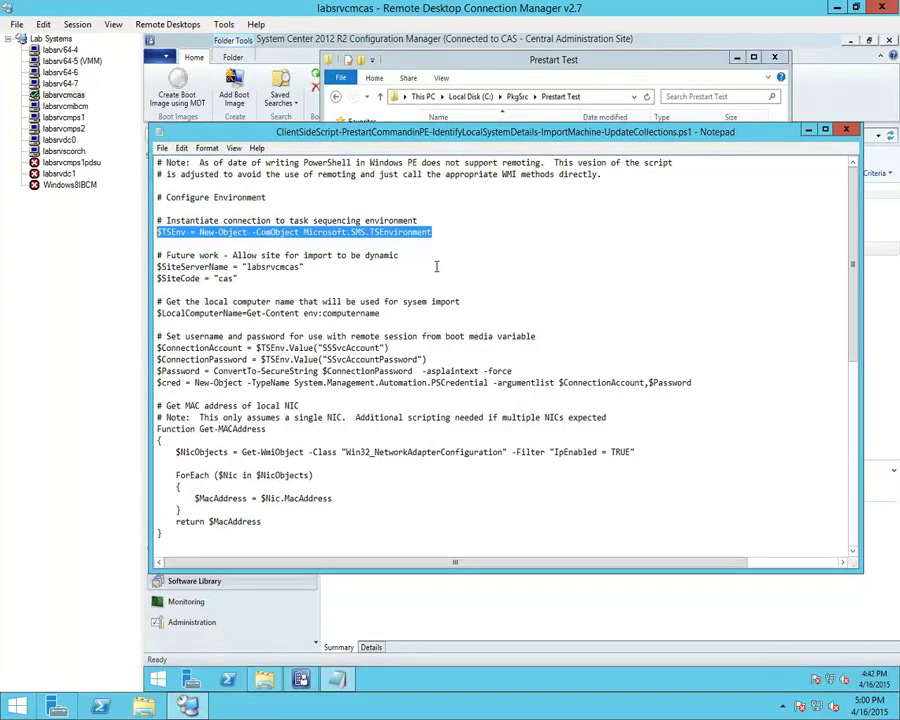
{"action": "left_click", "coordinate": [436, 232]}
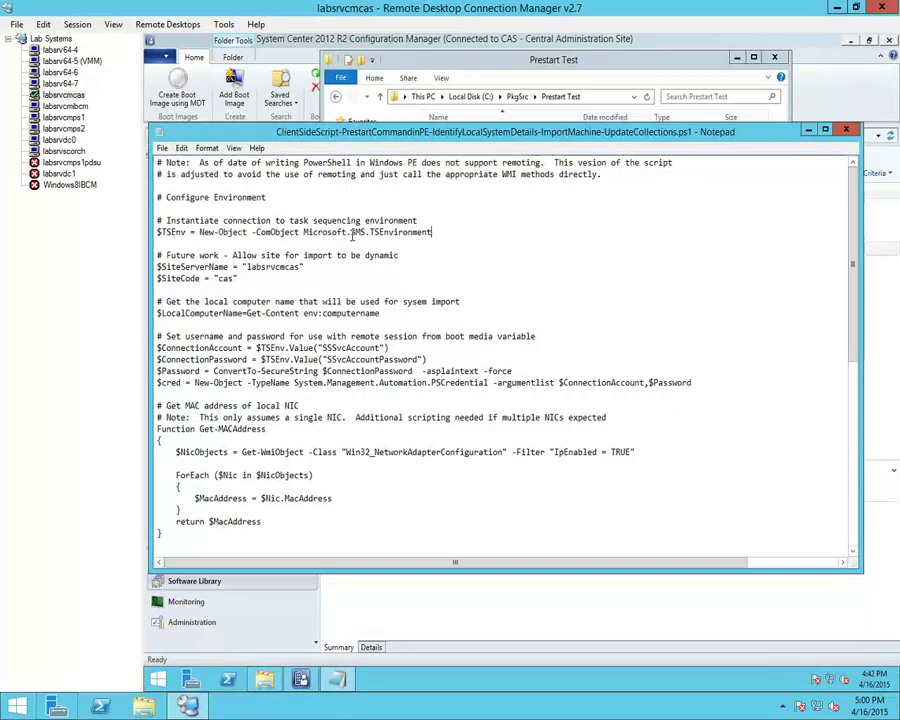
{"action": "left_click_drag", "start_coordinate": [239, 278], "coordinate": [132, 270]}
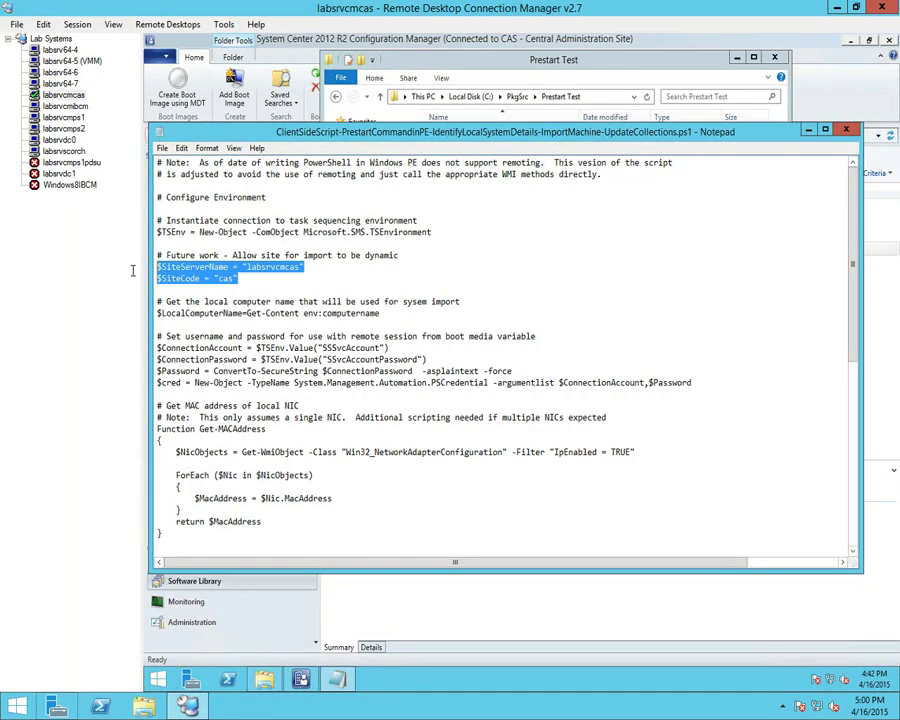
{"action": "left_click", "coordinate": [298, 267]}
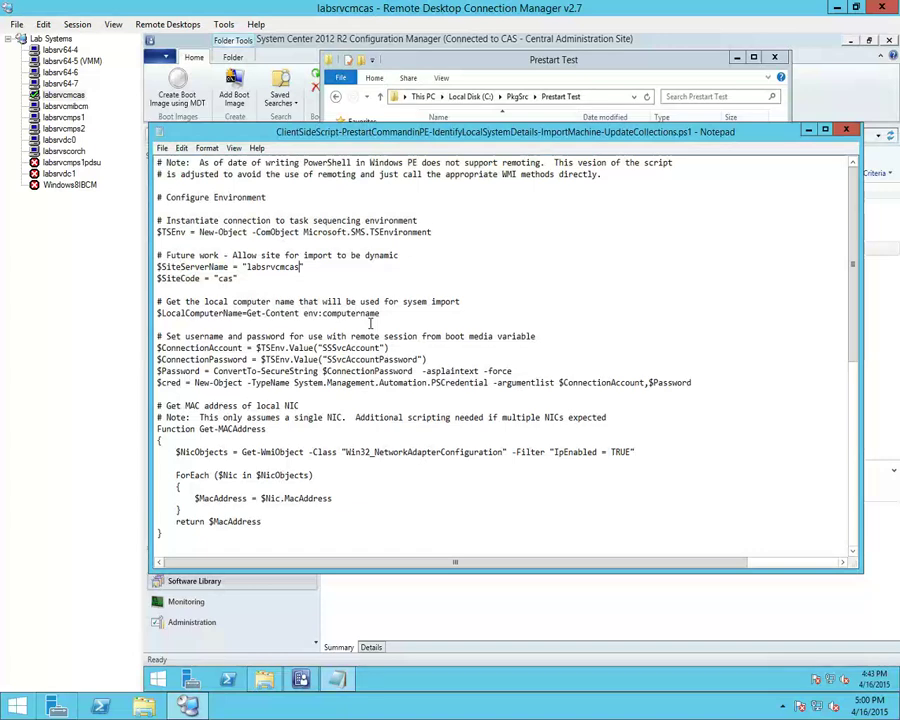
{"action": "left_click_drag", "start_coordinate": [379, 313], "coordinate": [148, 313]}
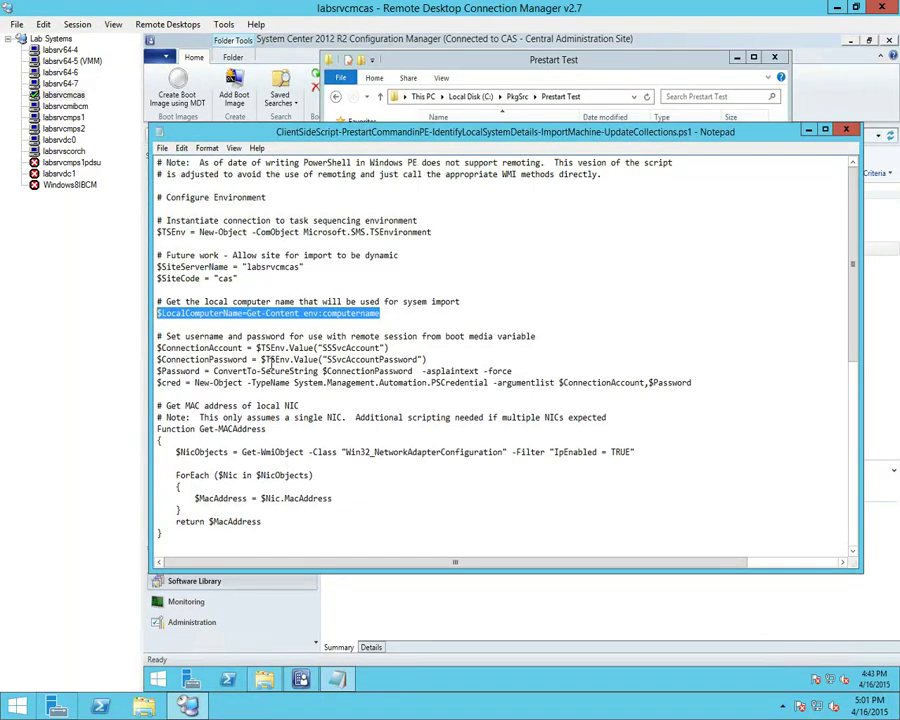
Examine the script lines that read the connection account and password from media variables and build the $cred credential object.
{"action": "left_click", "coordinate": [268, 359]}
{"action": "left_click_drag", "start_coordinate": [436, 359], "coordinate": [144, 348]}
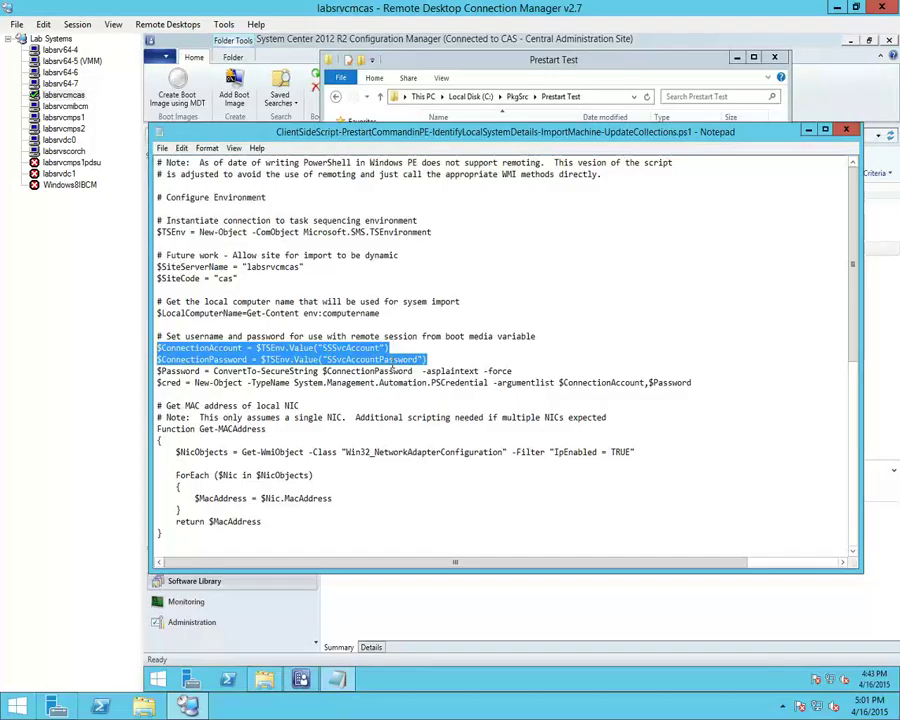
{"action": "left_click", "coordinate": [515, 371]}
{"action": "left_click_drag", "start_coordinate": [515, 371], "coordinate": [157, 371]}
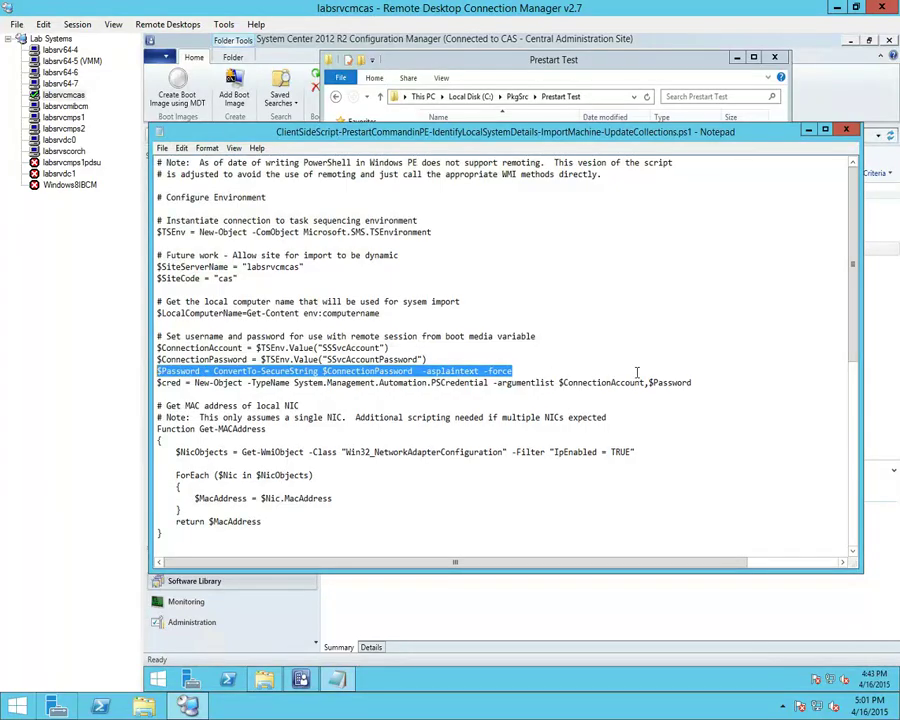
{"action": "left_click_drag", "start_coordinate": [692, 382], "coordinate": [156, 382]}
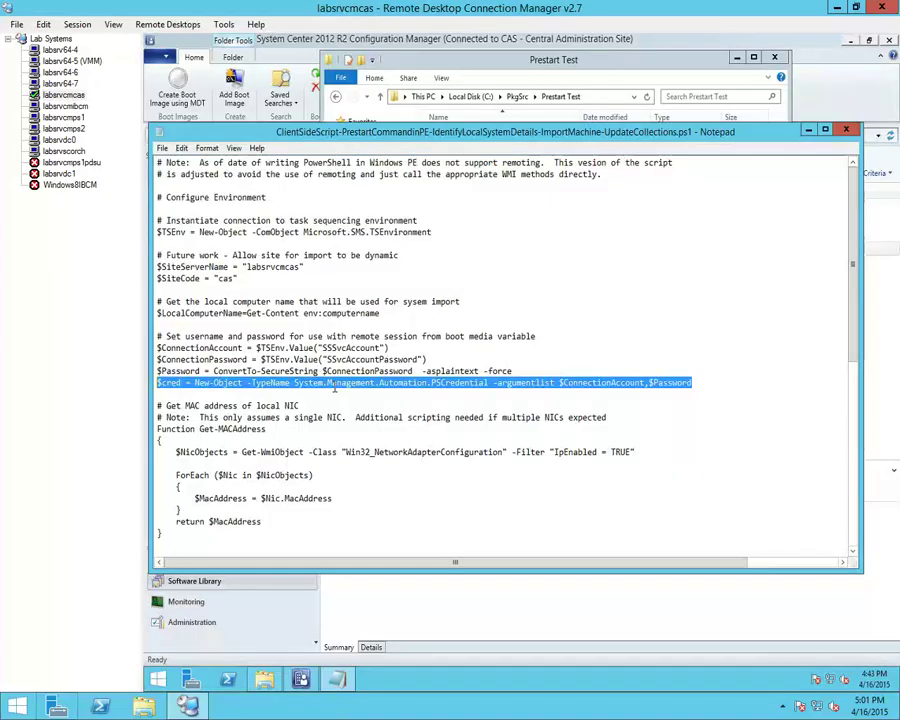
{"action": "left_click", "coordinate": [741, 357]}
Examine the Get-MACAddress function and the line that calls it to determine the system's MAC address.
{"action": "scroll", "coordinate": [741, 357], "scroll_direction": "down", "scroll_amount": 4}
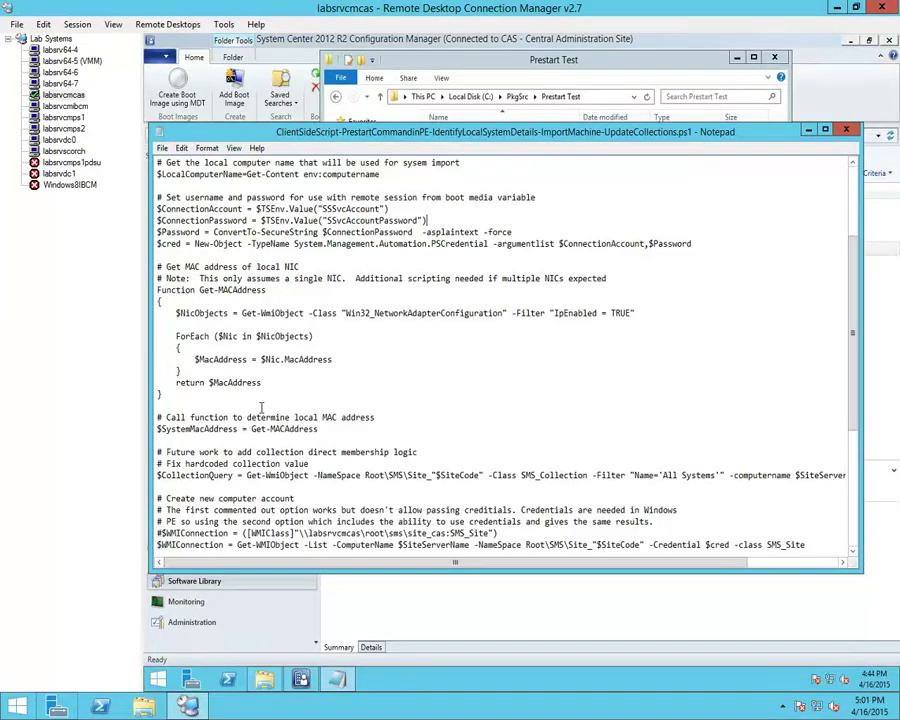
{"action": "left_click_drag", "start_coordinate": [337, 428], "coordinate": [149, 270]}
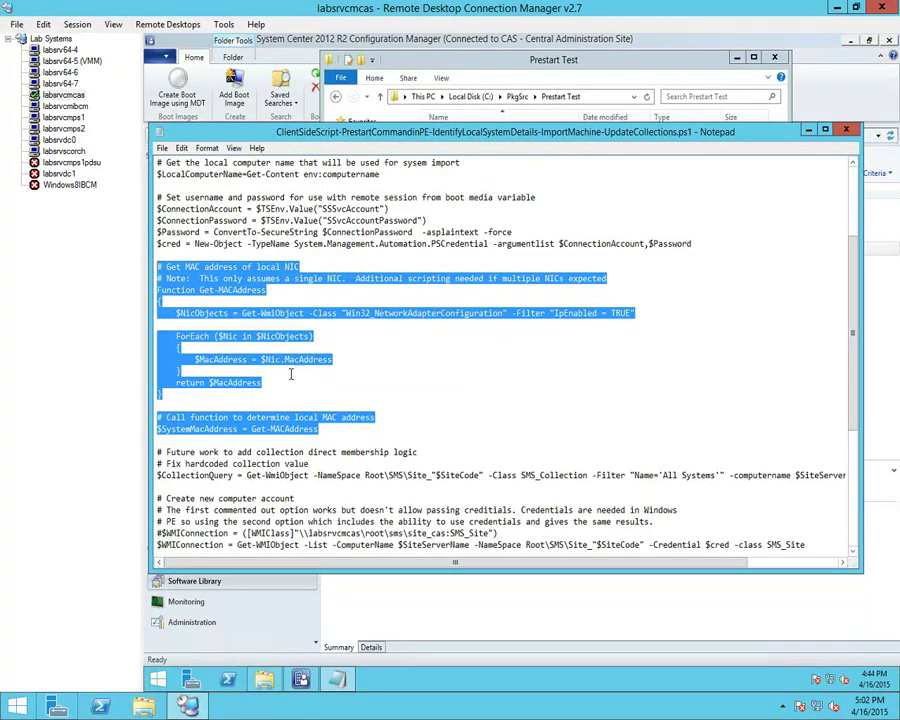
{"action": "left_click", "coordinate": [343, 441]}
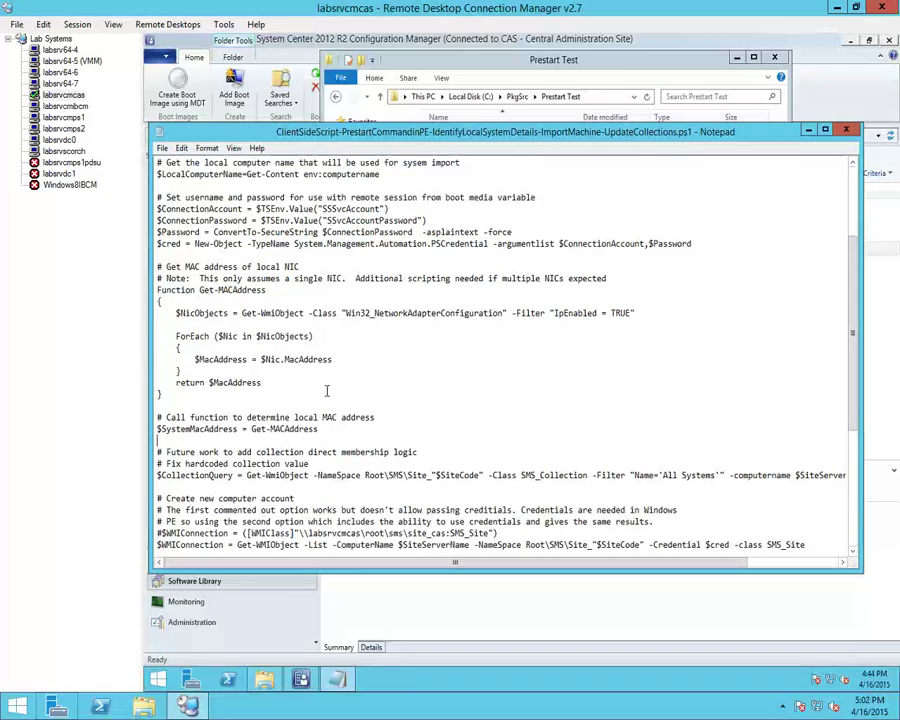
{"action": "scroll", "coordinate": [327, 376], "scroll_direction": "down", "scroll_amount": 3}
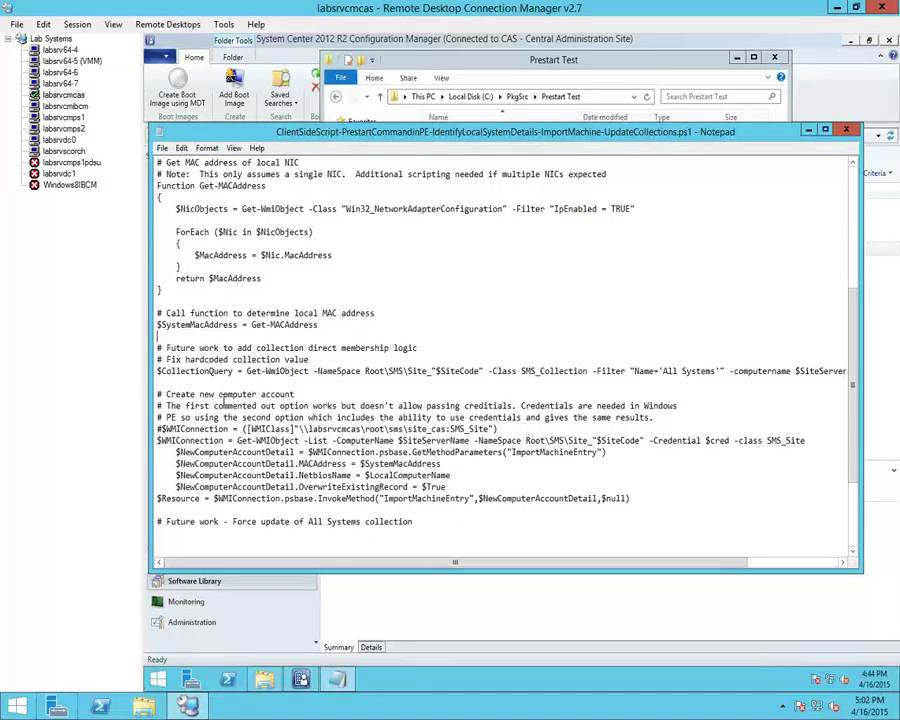
Examine the computer name, site server and credential parameters of the script's $WMIConnection line.
{"action": "scroll", "coordinate": [225, 392], "scroll_direction": "down", "scroll_amount": 3}
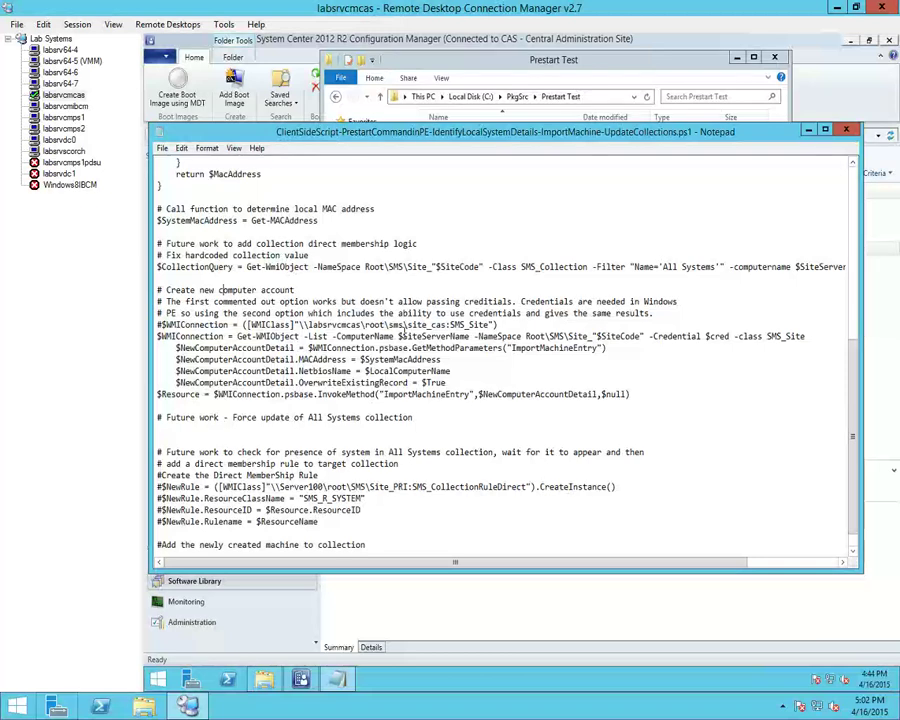
{"action": "left_click_drag", "start_coordinate": [394, 336], "coordinate": [332, 333]}
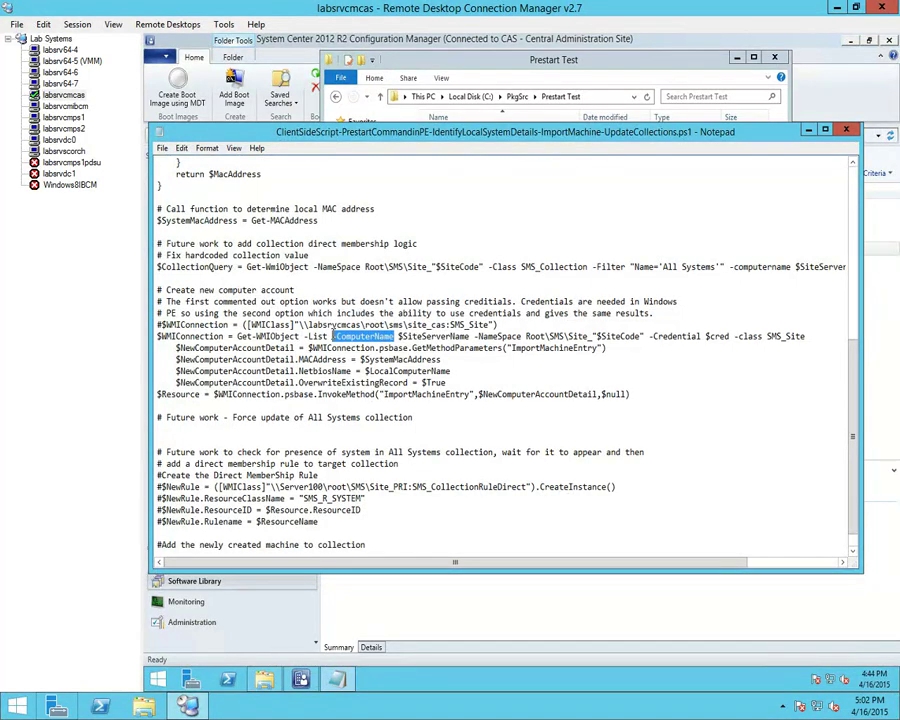
{"action": "left_click", "coordinate": [469, 337]}
{"action": "left_click_drag", "start_coordinate": [469, 337], "coordinate": [400, 337]}
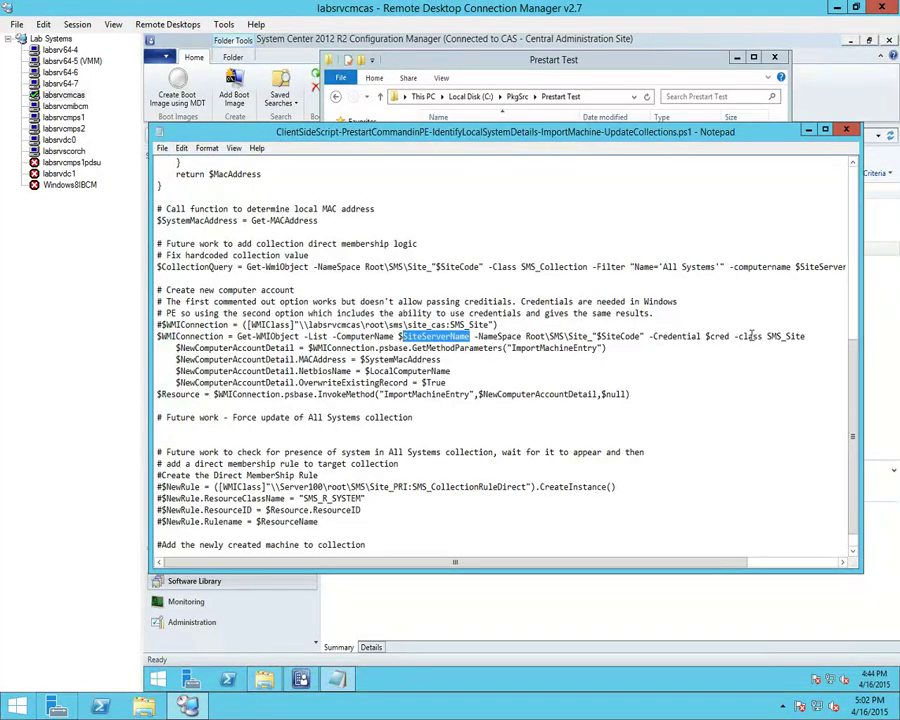
{"action": "left_click_drag", "start_coordinate": [730, 337], "coordinate": [703, 337]}
{"action": "left_click_drag", "start_coordinate": [666, 336], "coordinate": [653, 336]}
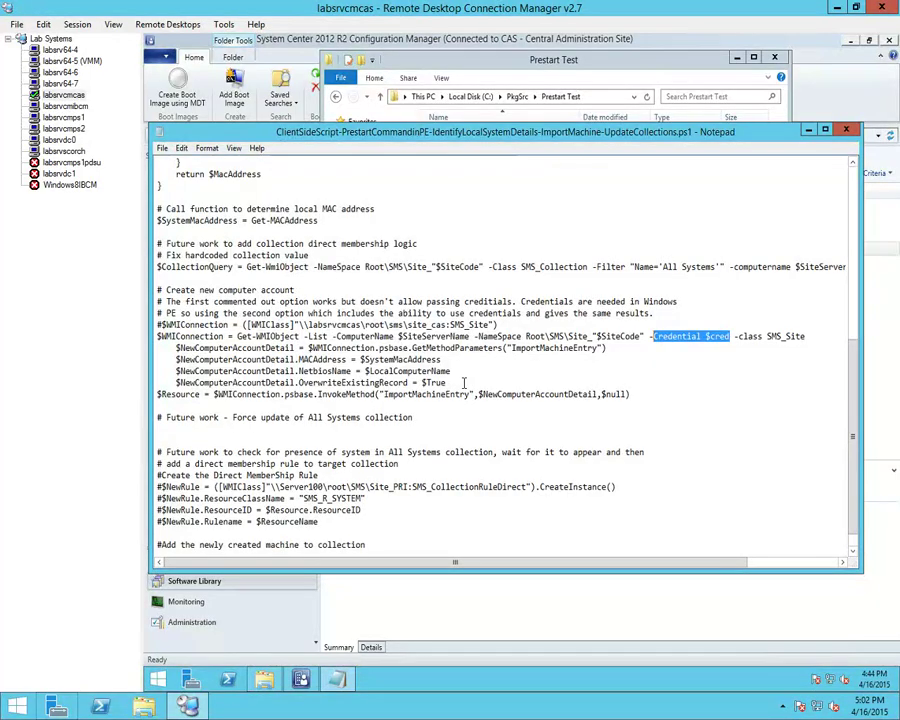
Examine the new computer account details, the ImportMachineEntry call and the future-work comments, and close the script.
{"action": "left_click_drag", "start_coordinate": [446, 382], "coordinate": [140, 352]}
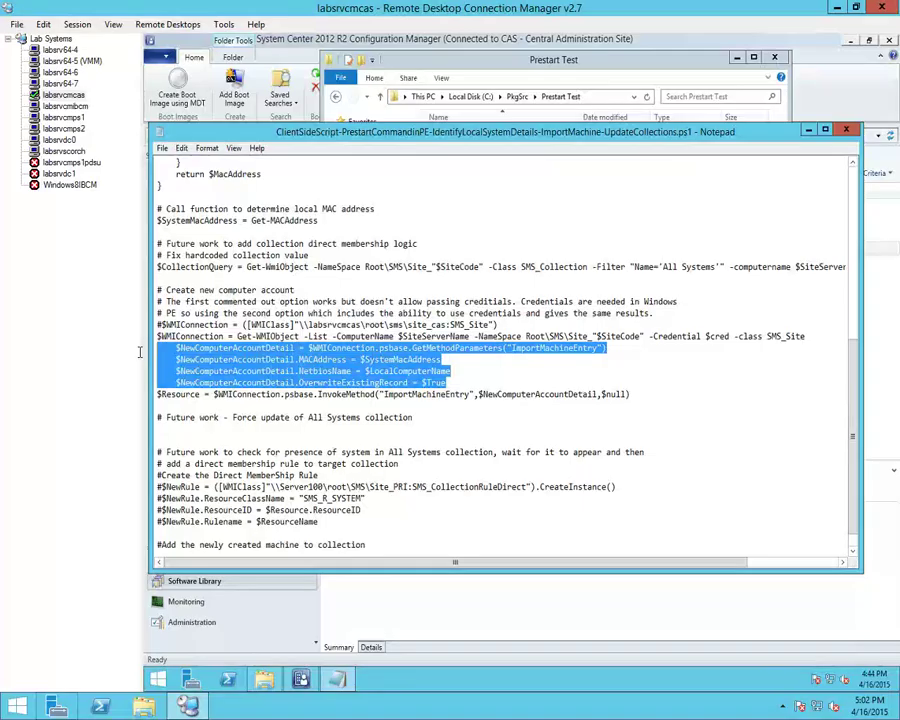
{"action": "left_click", "coordinate": [506, 394]}
{"action": "left_click_drag", "start_coordinate": [641, 394], "coordinate": [152, 396]}
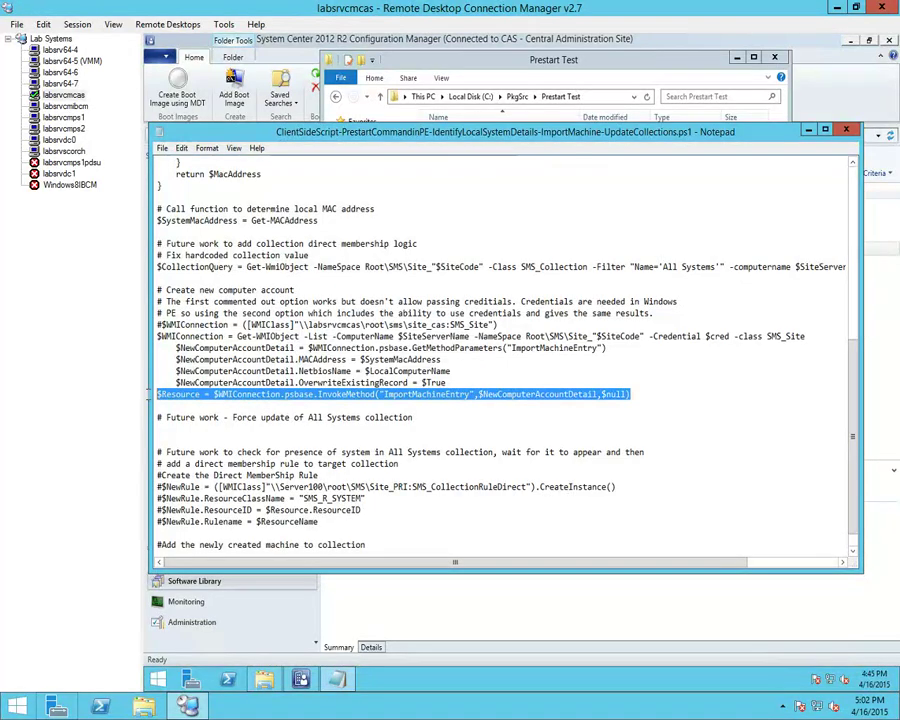
{"action": "left_click", "coordinate": [689, 399]}
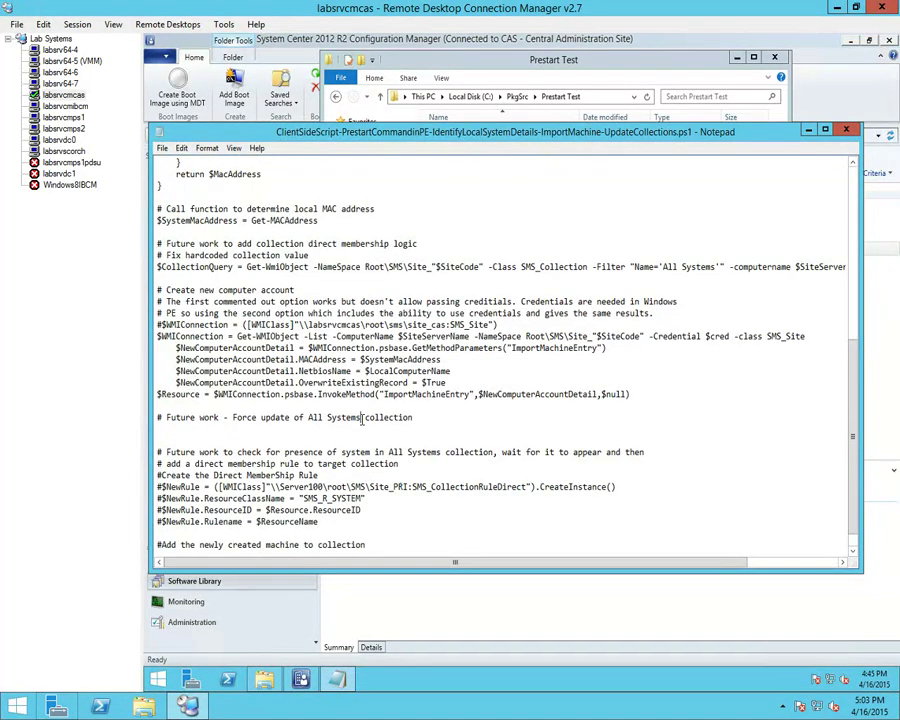
{"action": "scroll", "coordinate": [362, 417], "scroll_direction": "down", "scroll_amount": 1}
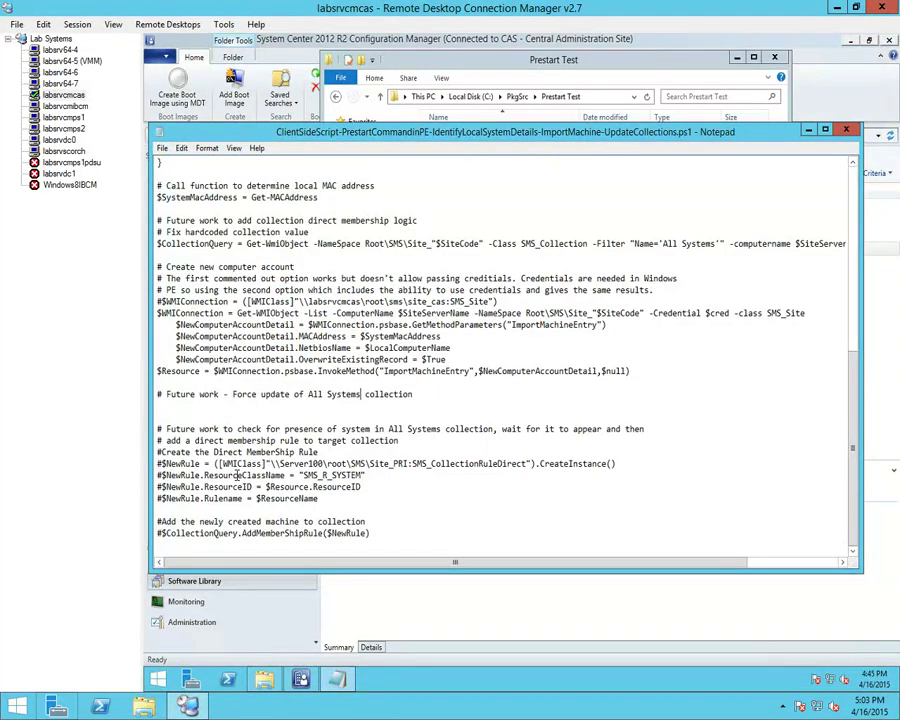
{"action": "left_click", "coordinate": [845, 131]}
Switch to the labsrv64-4 session, connect to the Bare Metal 2 virtual machine and start it.
{"action": "left_click", "coordinate": [62, 50]}
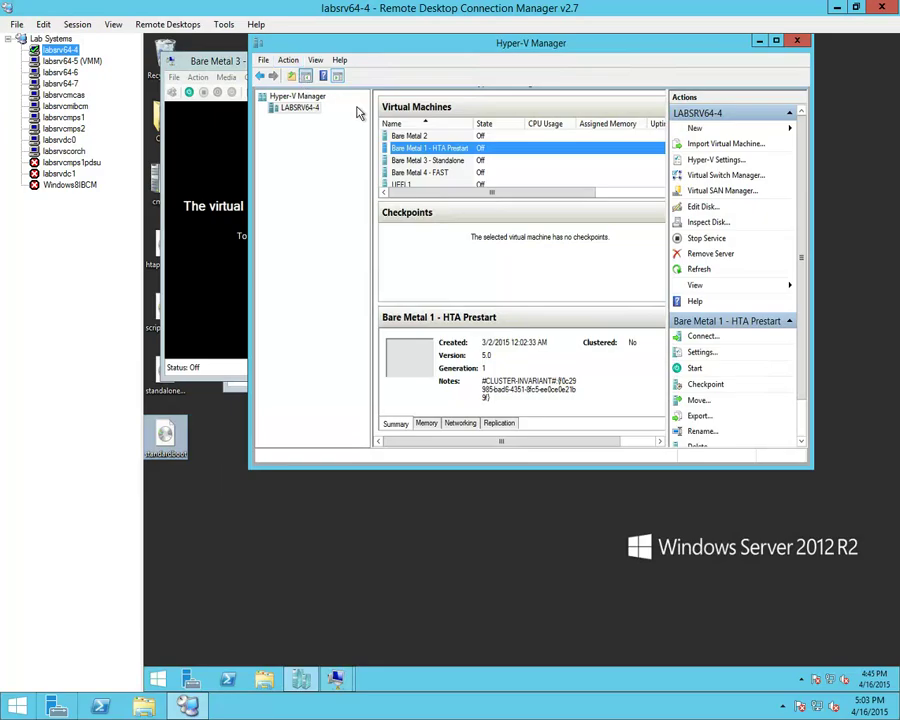
{"action": "double_click", "coordinate": [407, 136]}
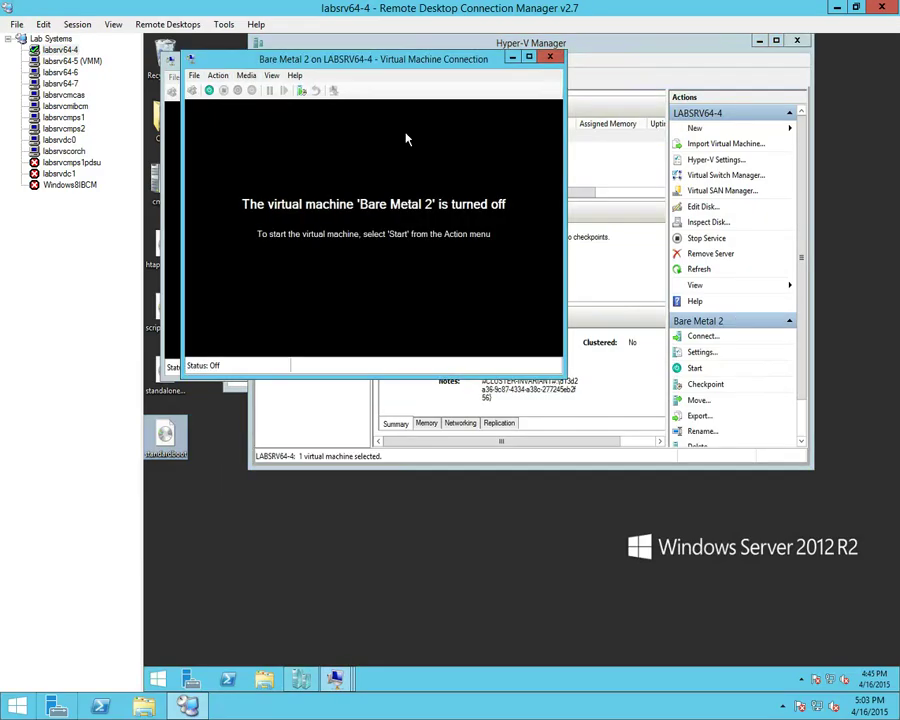
{"action": "left_click", "coordinate": [216, 78]}
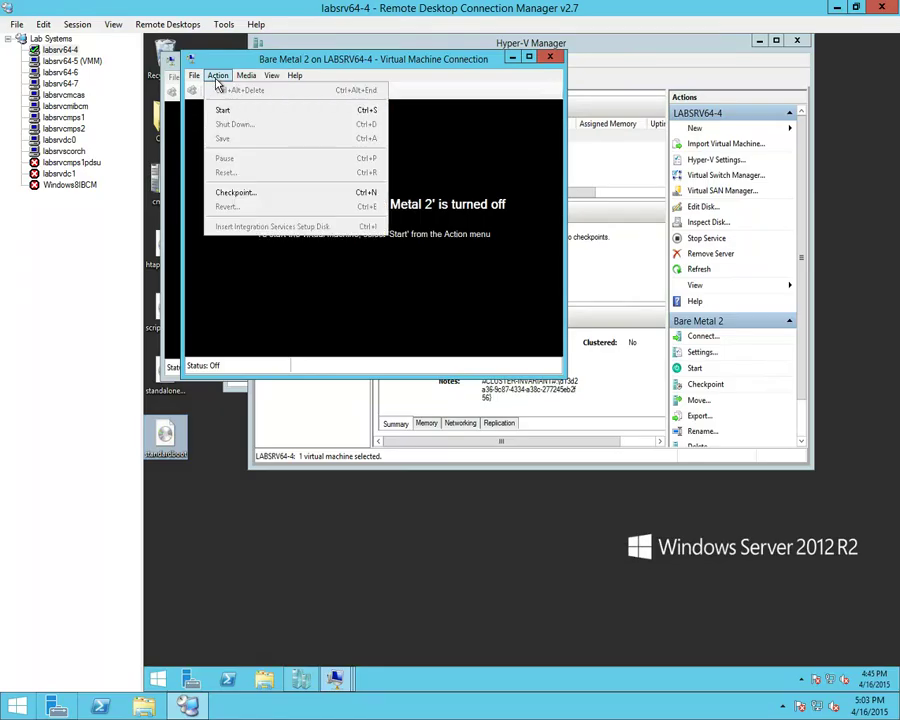
{"action": "left_click", "coordinate": [227, 112]}
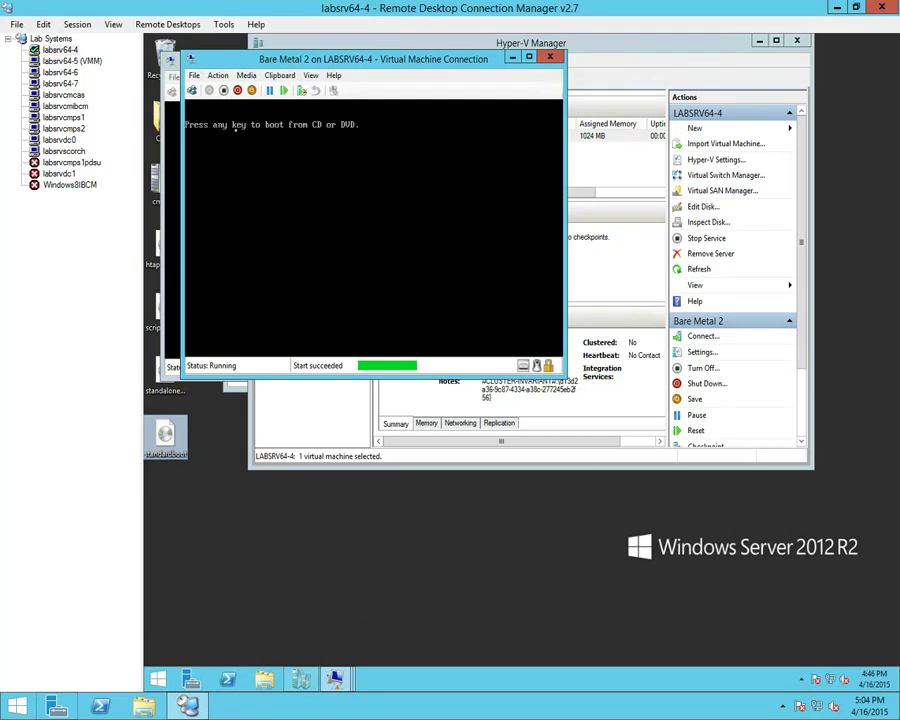
Boot Bare Metal 2 from the CD and continue past the Task Sequence Wizard welcome page to the task sequence list.
{"action": "key", "text": "Return"}
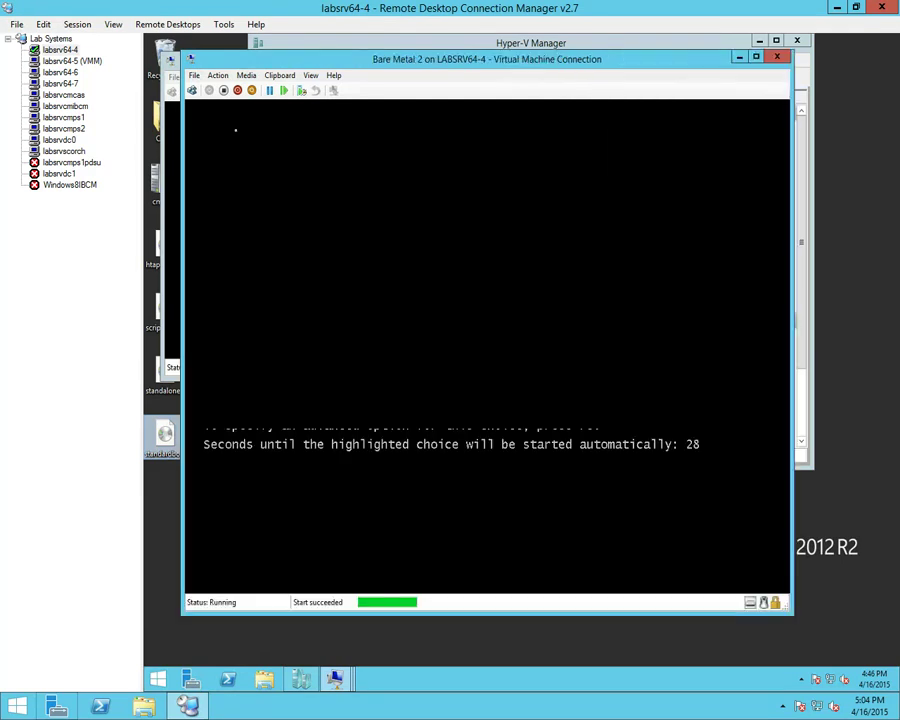
{"action": "key", "text": "Return"}
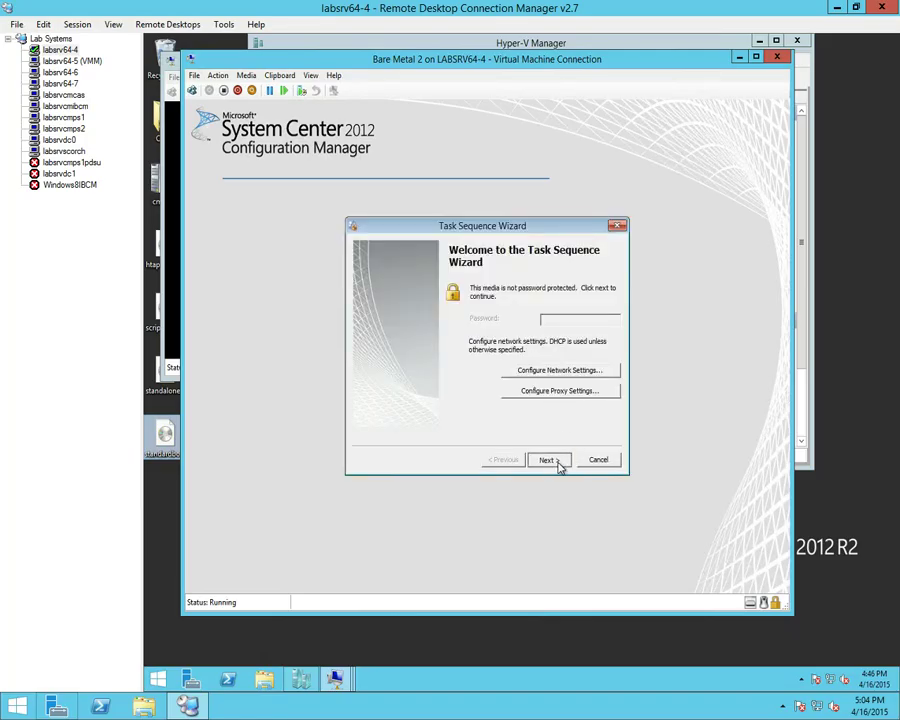
{"action": "left_click", "coordinate": [558, 462]}
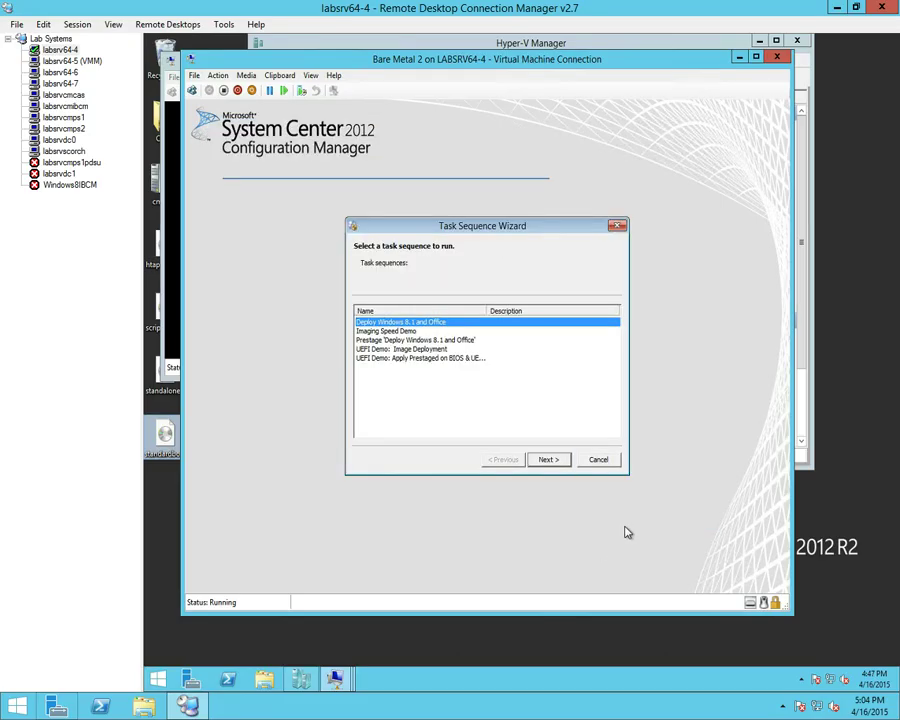
On labsrvcmcas, close the way to the Configuration Manager console and find the MINWINPC record among the devices.
{"action": "left_click", "coordinate": [58, 93]}
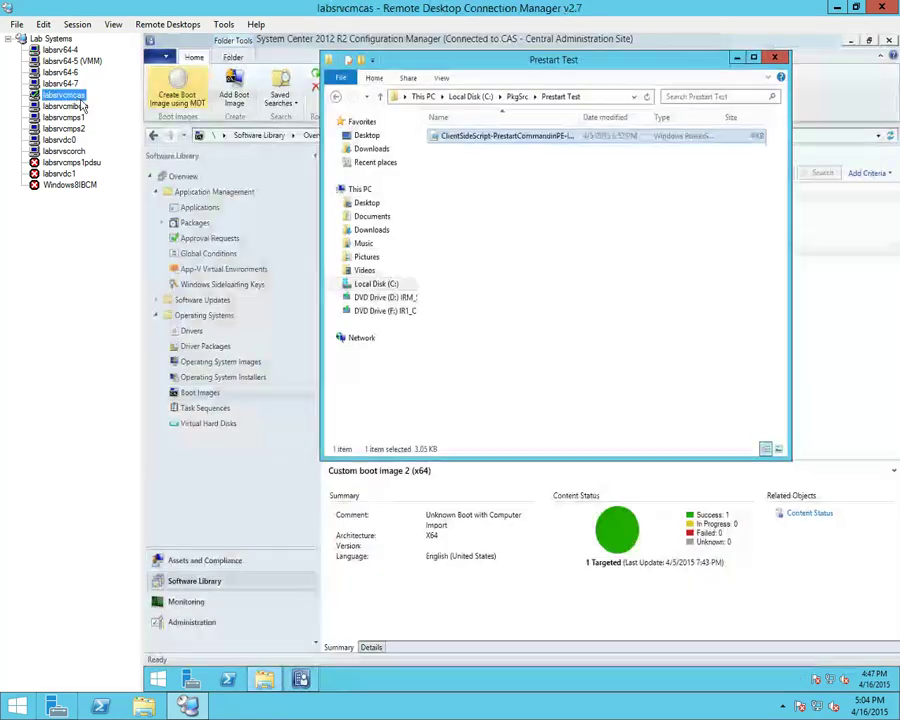
{"action": "left_click", "coordinate": [745, 84]}
{"action": "left_click", "coordinate": [737, 57]}
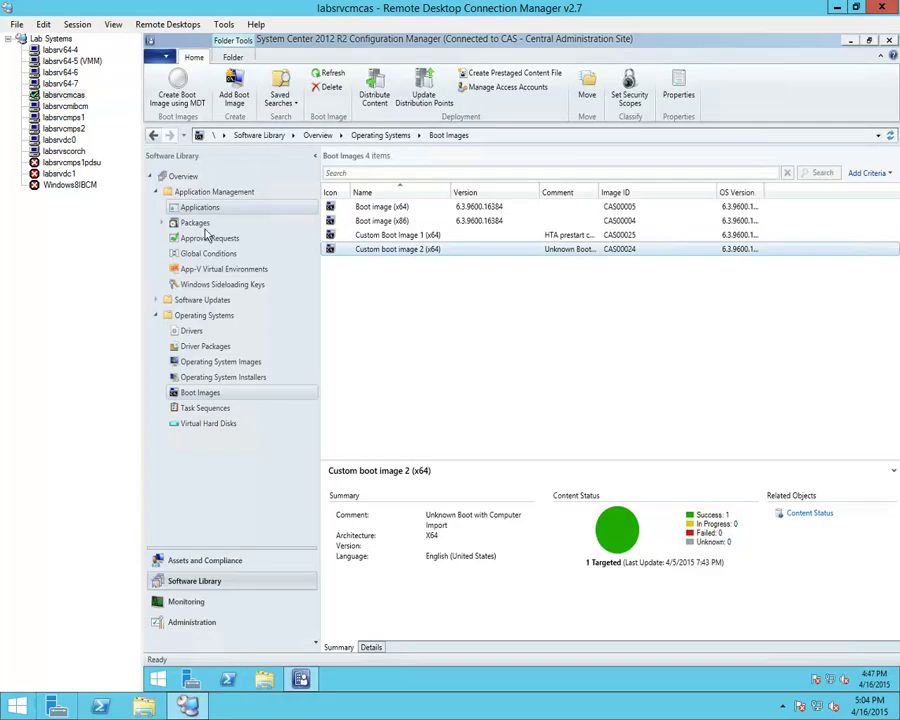
{"action": "left_click", "coordinate": [203, 560]}
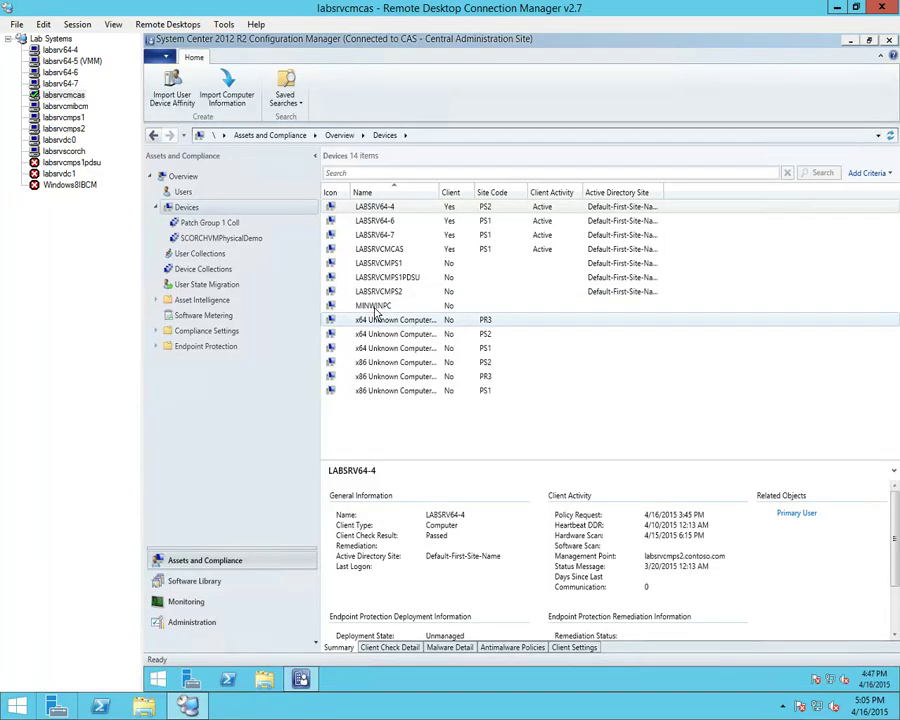
{"action": "key", "text": "m"}
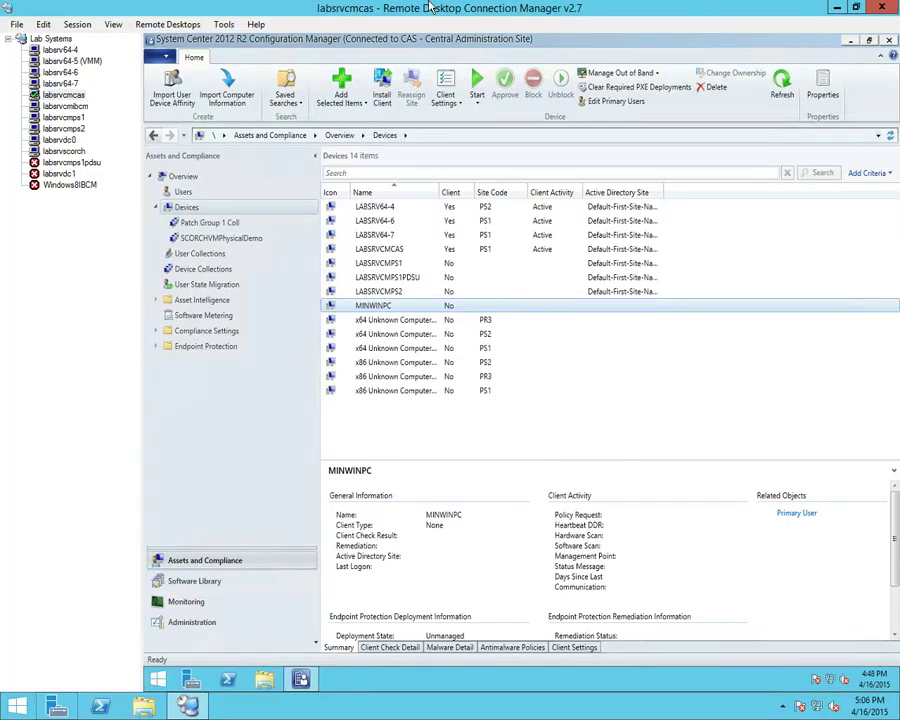
Switch from the remote session to the PowerPoint slide show and advance to the Prestart Internals slide.
{"action": "double_click", "coordinate": [484, 6]}
{"action": "left_click", "coordinate": [808, 214]}
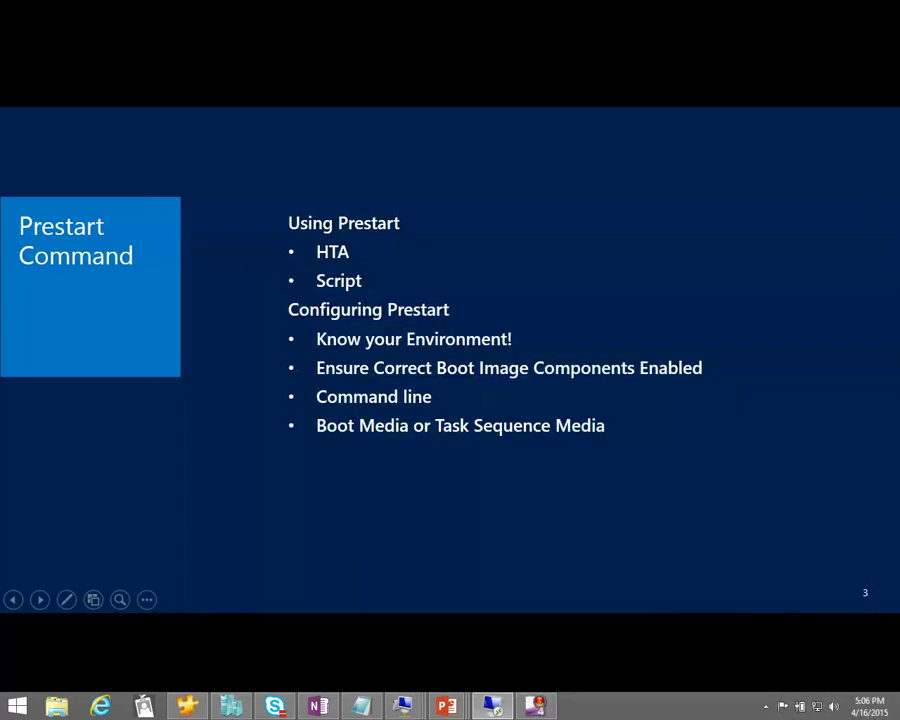
{"action": "left_click", "coordinate": [421, 400]}
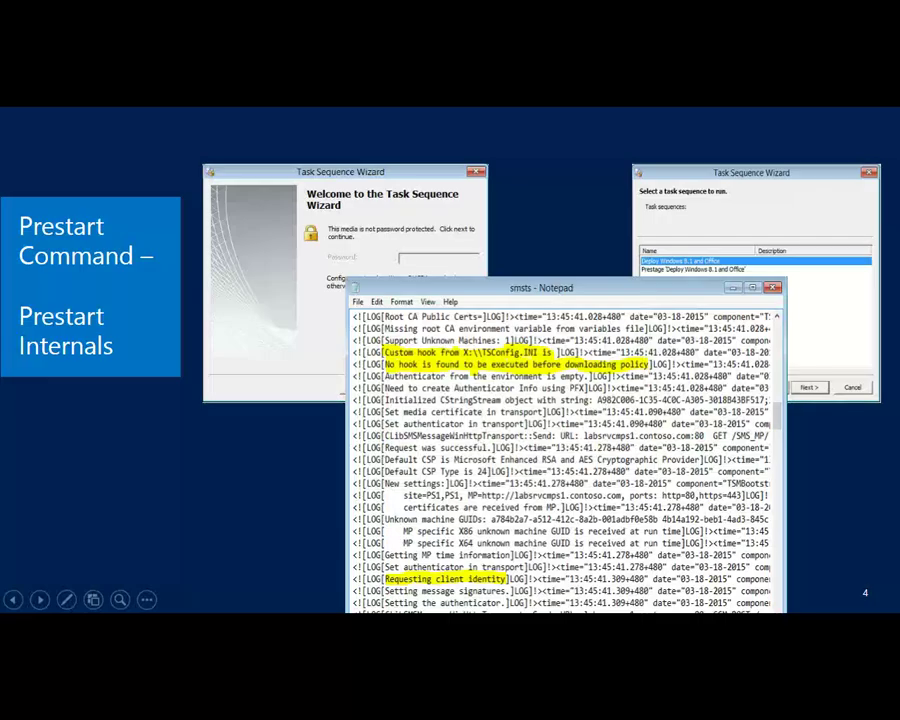
Return to Bare Metal 2 on labsrv64-4, open a command prompt and list the contents of the X: root folder.
{"action": "key", "text": "space"}
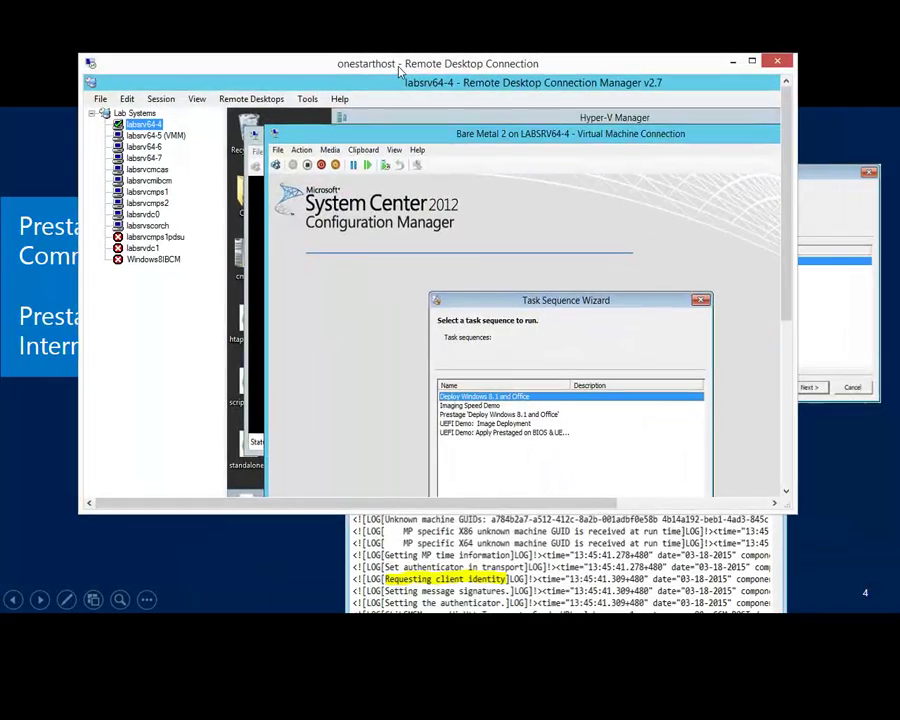
{"action": "key", "text": "space"}
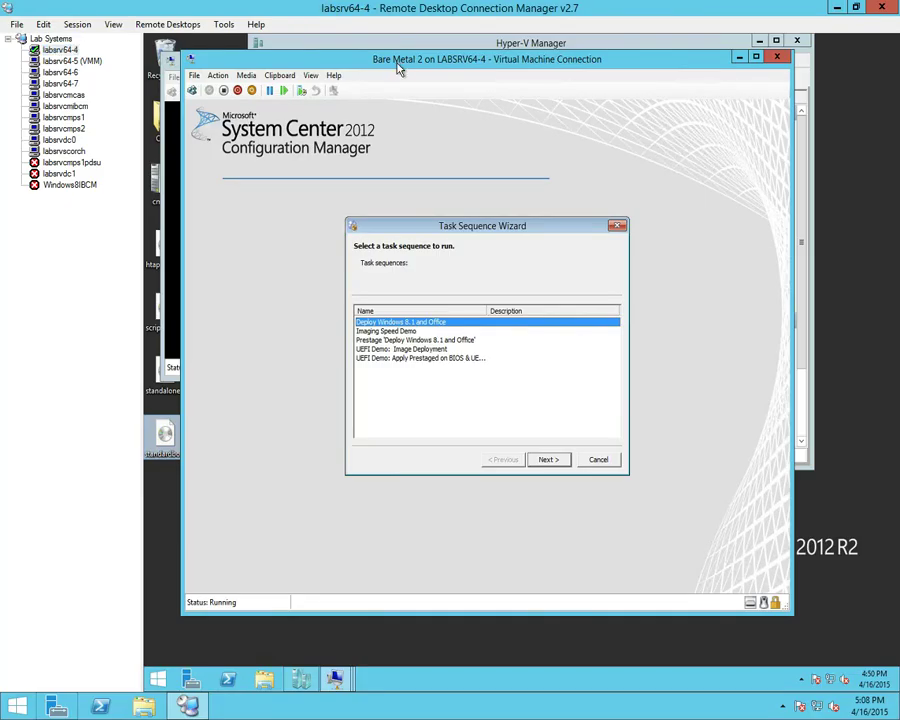
{"action": "key", "text": "F8"}
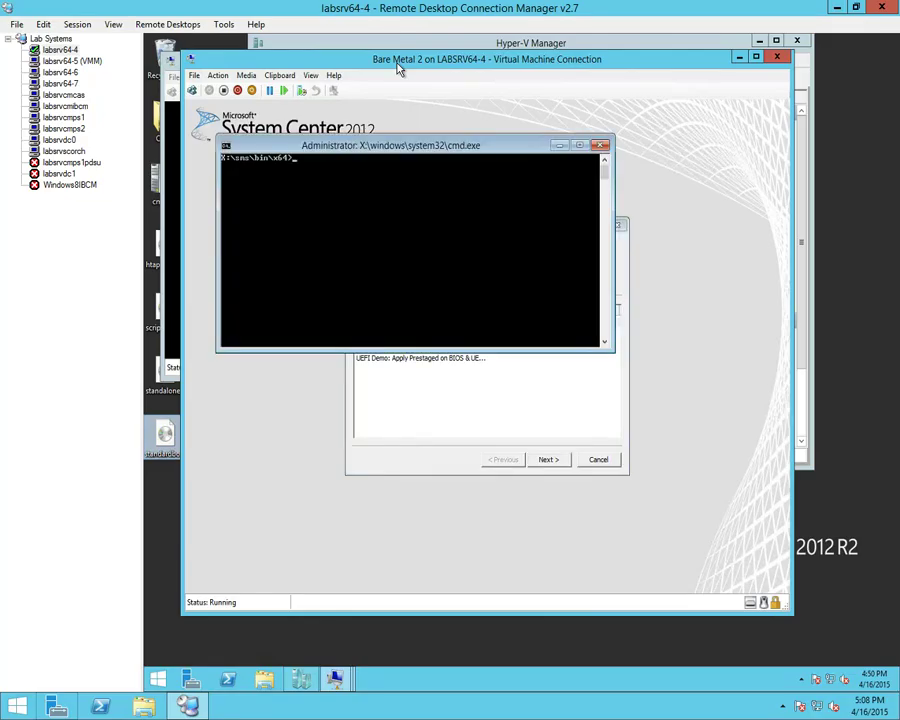
{"action": "type", "text": "cd \\"}
{"action": "key", "text": "Return"}
{"action": "type", "text": "dir"}
{"action": "key", "text": "Return"}
Open TSConfig.ini in Notepad, examine its CustomHook command line, and close Notepad and the command prompt.
{"action": "type", "text": "notepad ts"}
{"action": "key", "text": "Tab"}
{"action": "key", "text": "Return"}
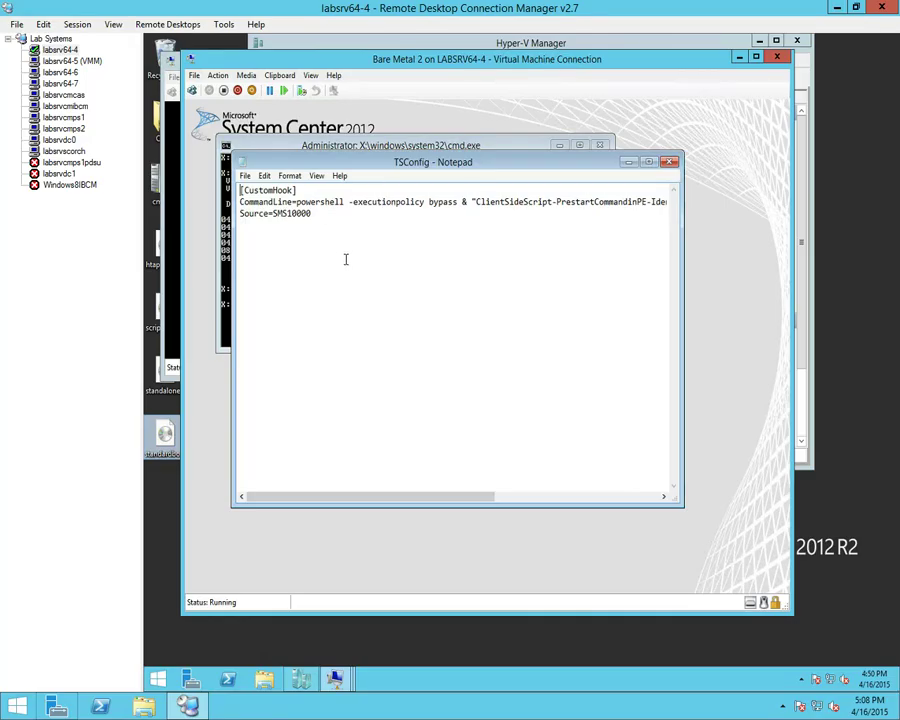
{"action": "left_click", "coordinate": [637, 166]}
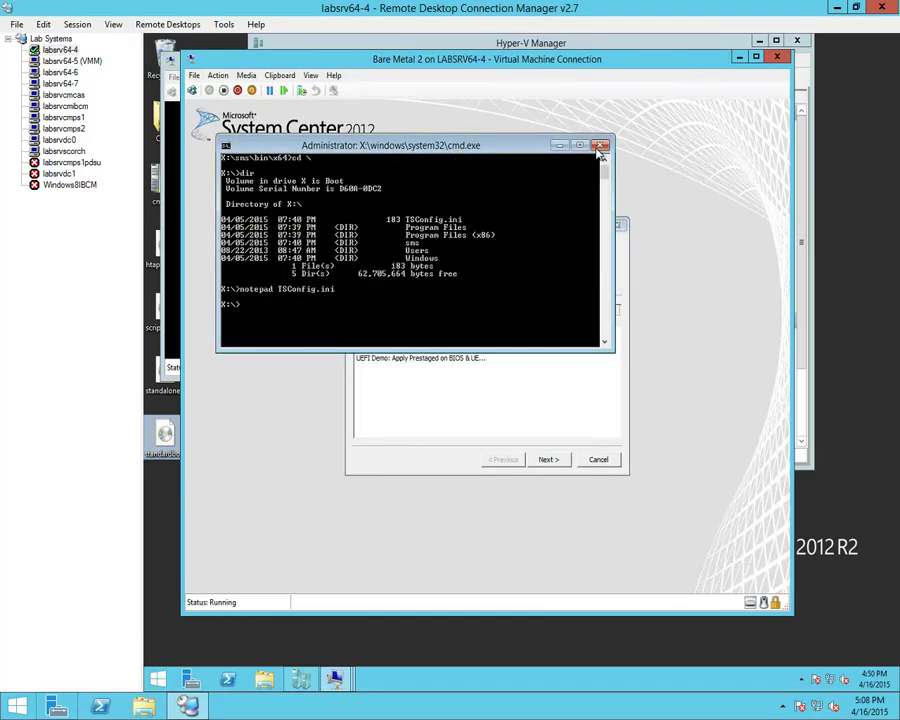
{"action": "left_click", "coordinate": [599, 145]}
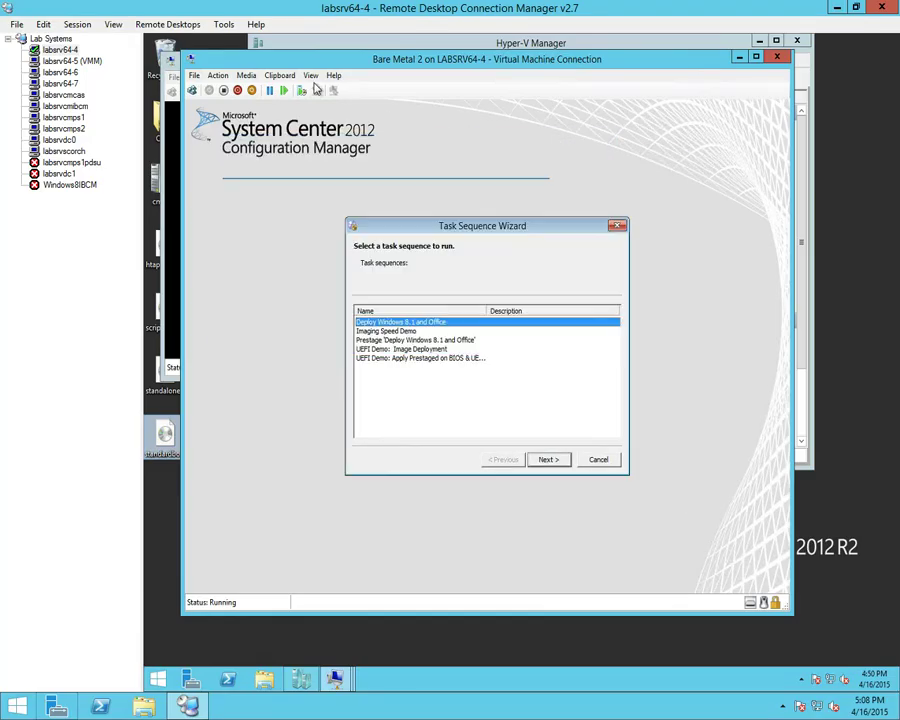
Turn off the Bare Metal 2 virtual machine and advance the PowerPoint slide show to the Standalone Media slide.
{"action": "left_click", "coordinate": [217, 76]}
{"action": "left_click", "coordinate": [229, 109]}
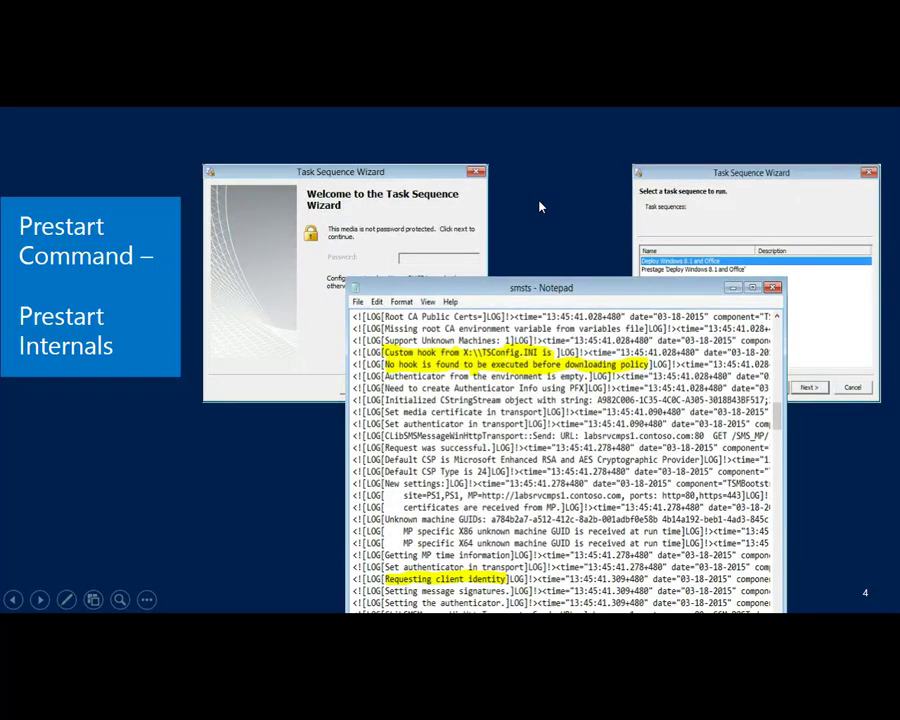
{"action": "left_click", "coordinate": [540, 206]}
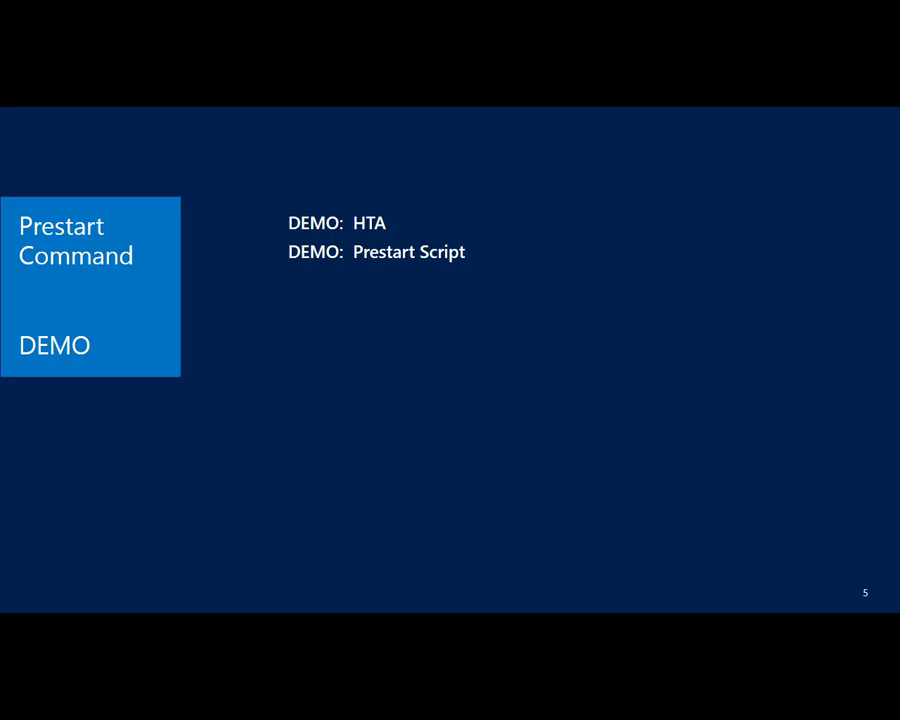
{"action": "left_click", "coordinate": [507, 243]}
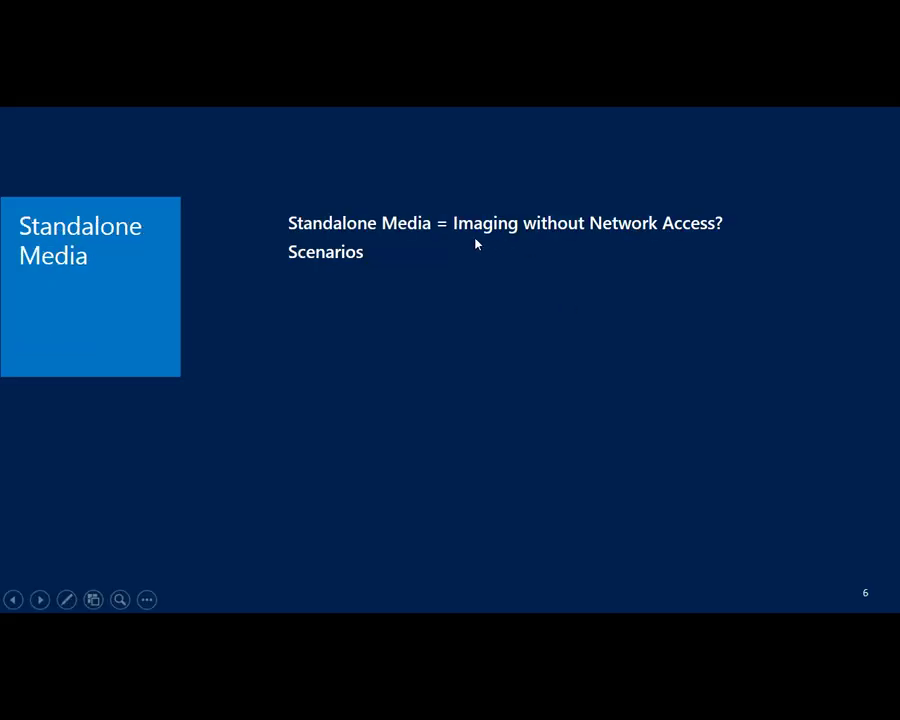
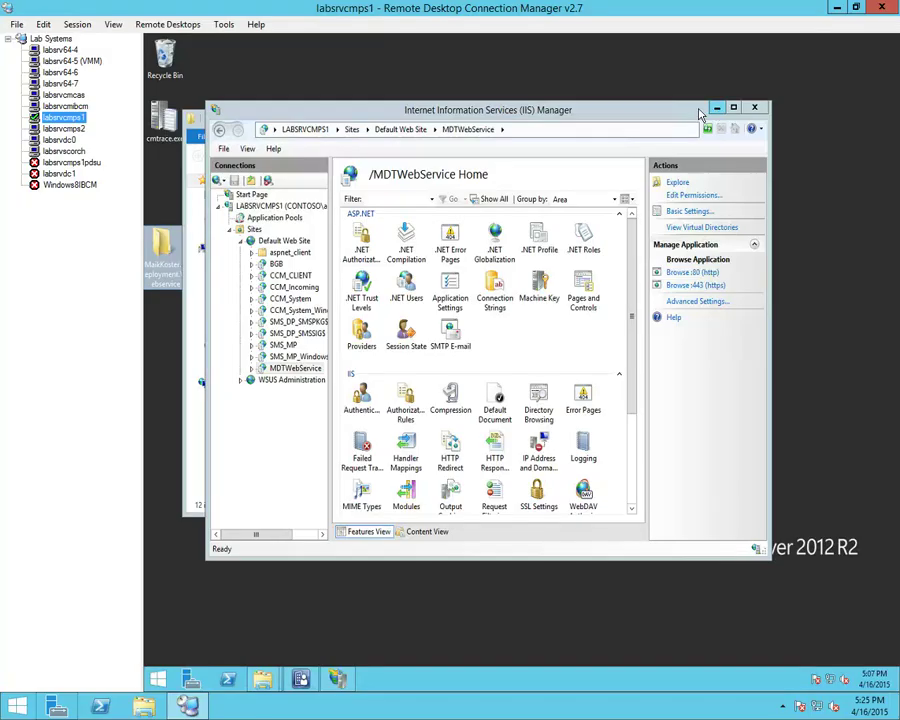
Examine the SCCM.asmx, MDT.asmx and AD.asmx files in the deployment web service folder on labsrvcmps1.
{"action": "left_click_drag", "start_coordinate": [347, 113], "coordinate": [415, 126]}
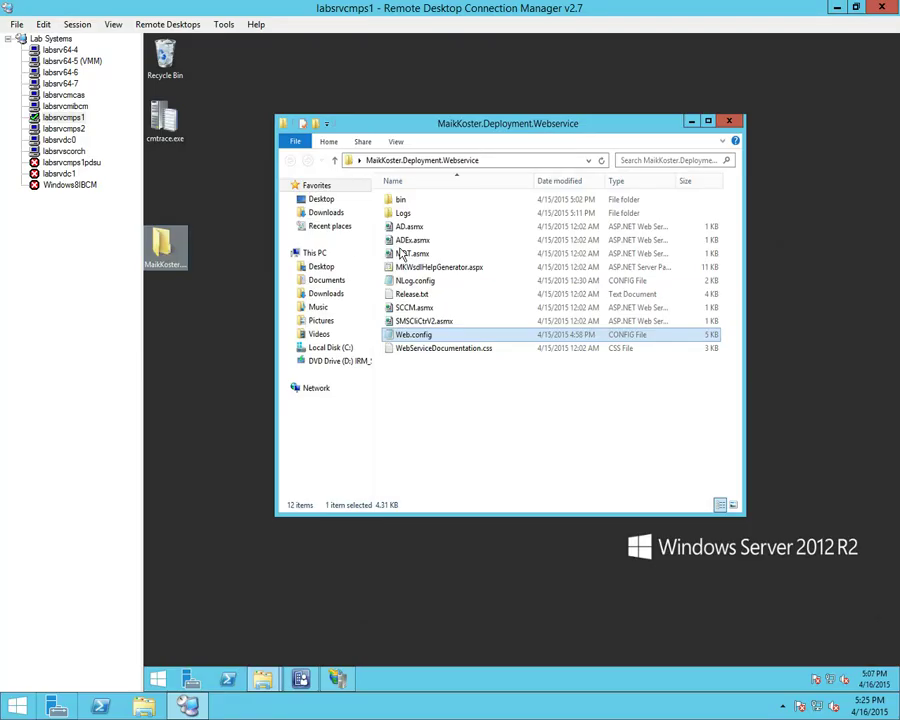
{"action": "left_click", "coordinate": [425, 311]}
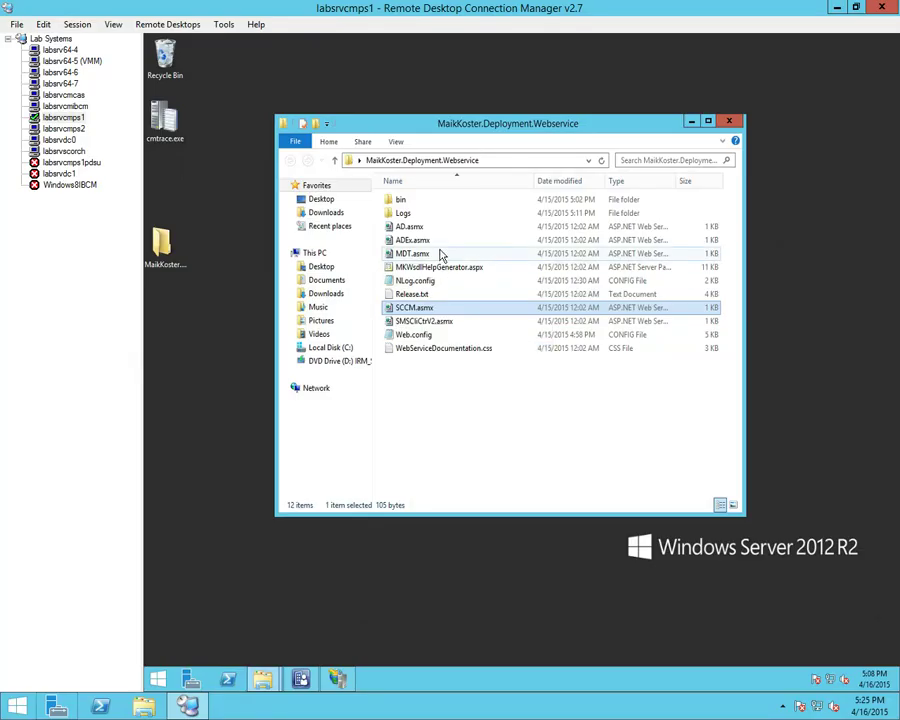
{"action": "left_click", "coordinate": [440, 255]}
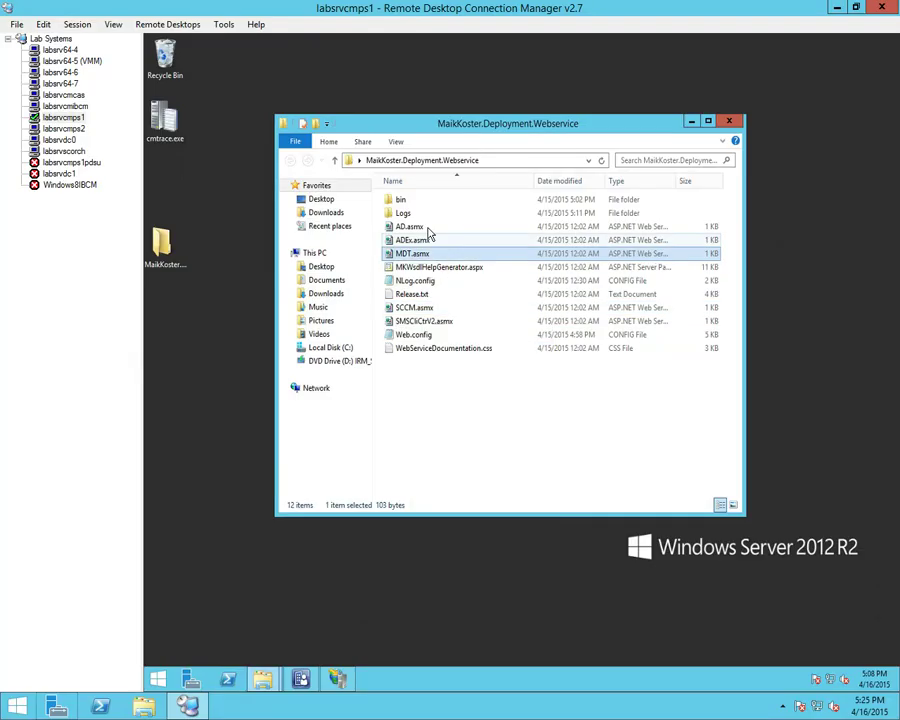
{"action": "left_click", "coordinate": [428, 232]}
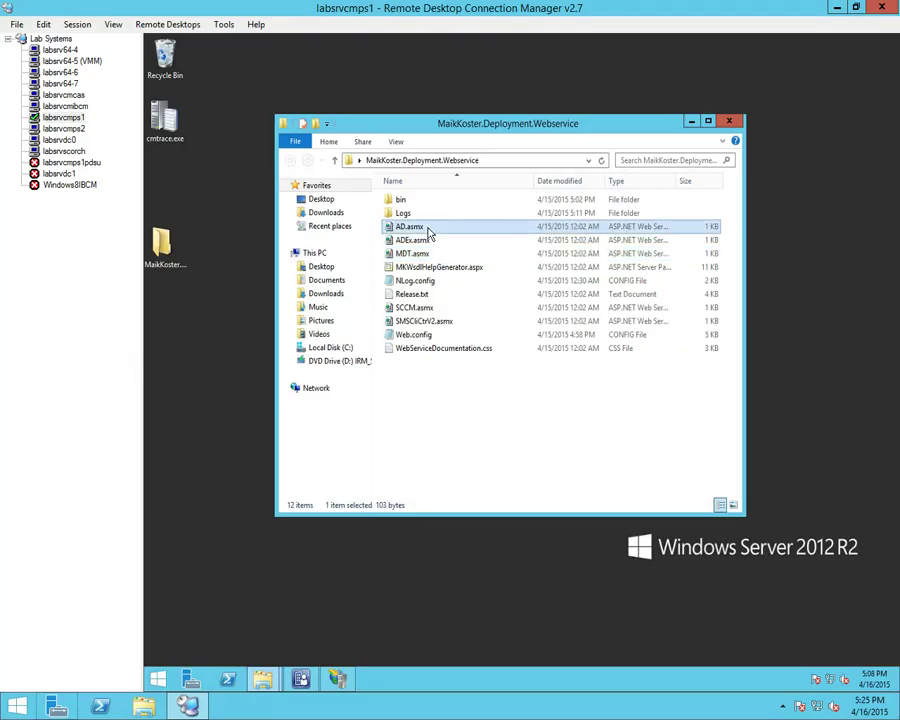
{"action": "left_click", "coordinate": [432, 310]}
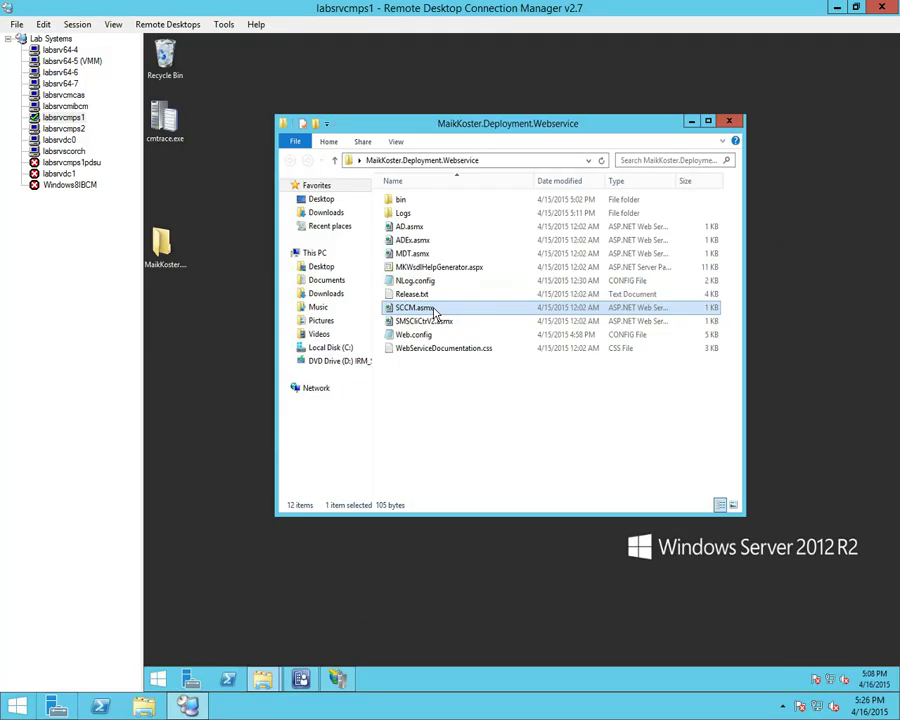
In IIS Manager, view the Add Application settings for Default Web Site and cancel without adding an application.
{"action": "left_click", "coordinate": [340, 680]}
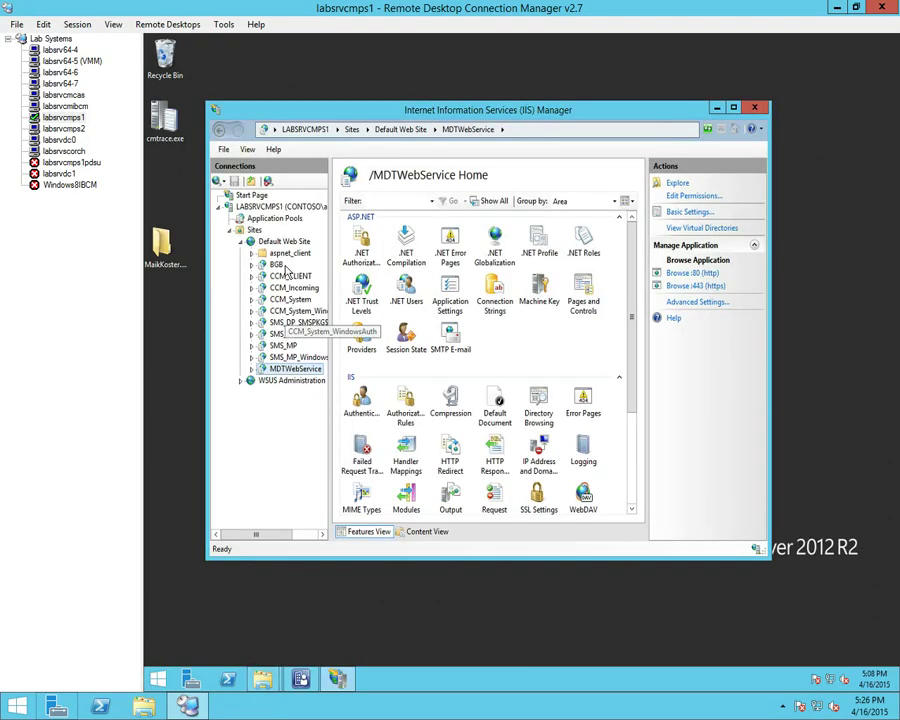
{"action": "right_click", "coordinate": [288, 244]}
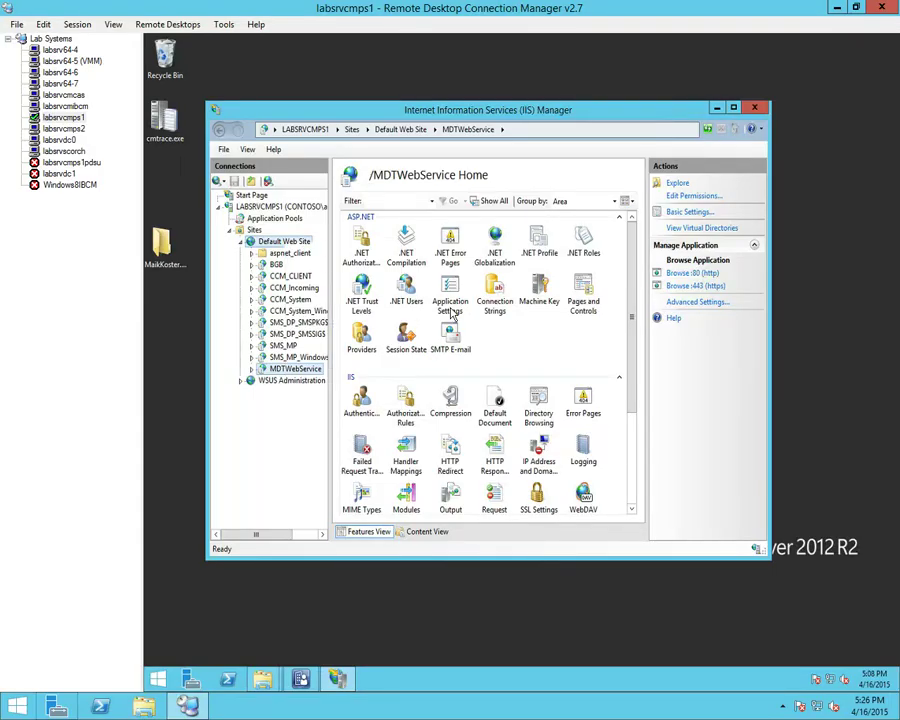
{"action": "left_click", "coordinate": [333, 283]}
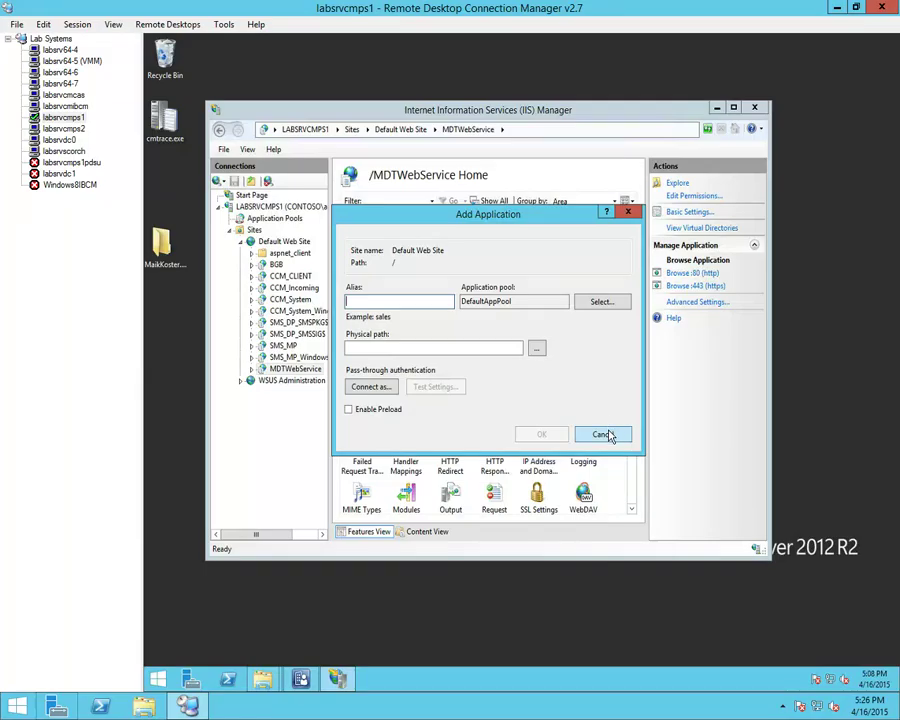
{"action": "key", "text": "Escape"}
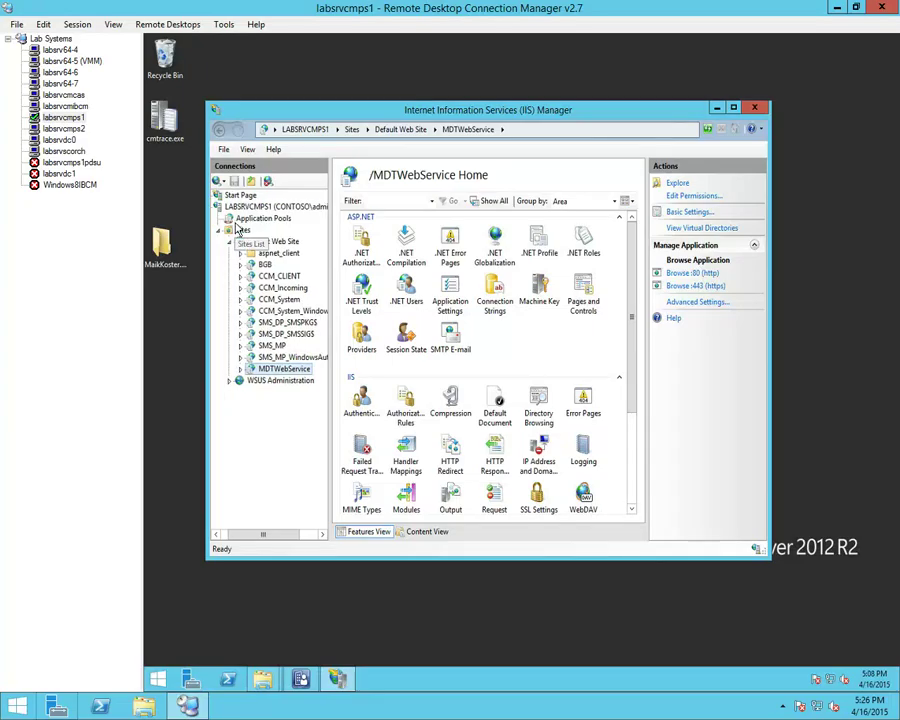
Open the advanced settings of the MDTWebService application pool and examine its process identity.
{"action": "left_click", "coordinate": [239, 226]}
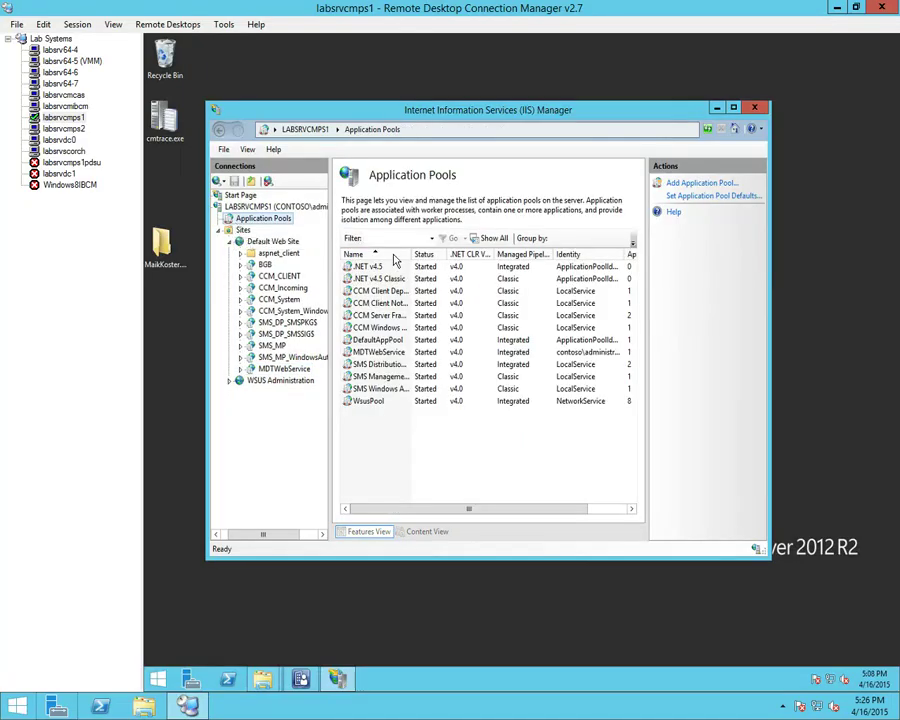
{"action": "left_click", "coordinate": [383, 354]}
{"action": "right_click", "coordinate": [383, 356]}
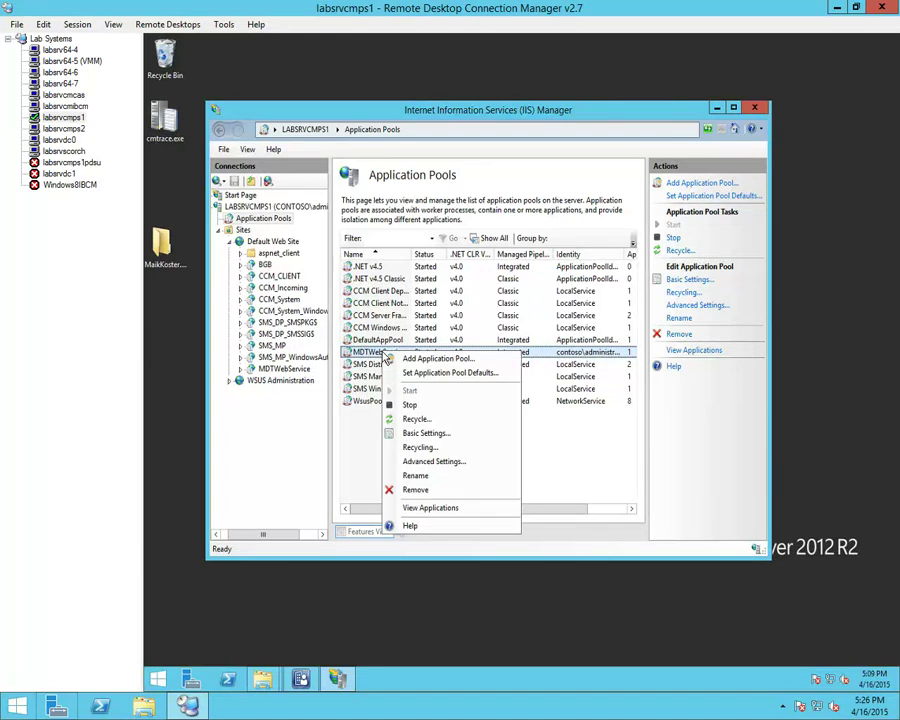
{"action": "left_click", "coordinate": [428, 461]}
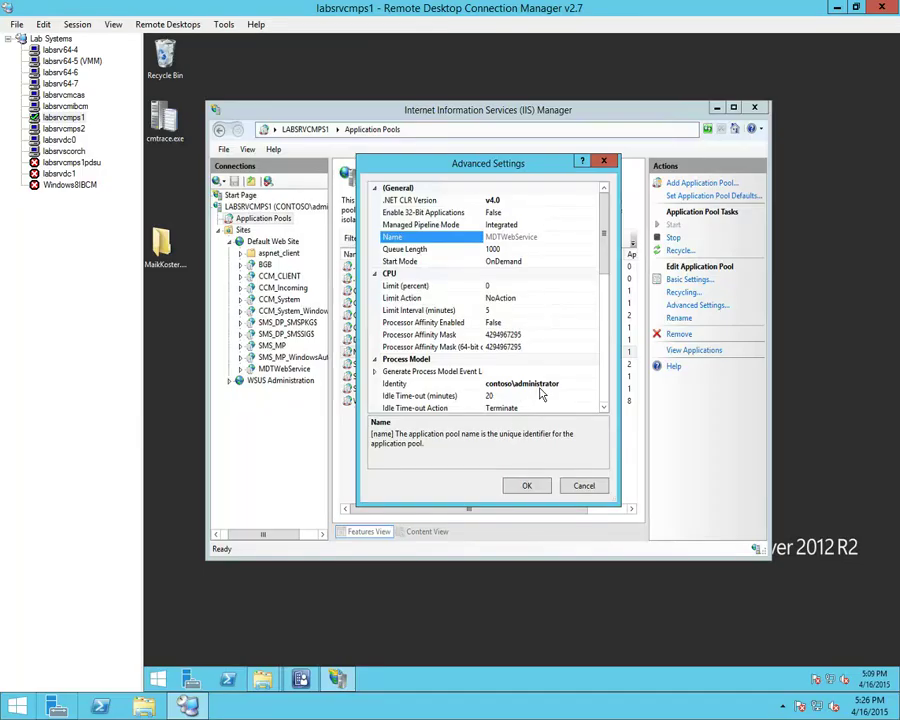
Dismiss the application pool settings, examine the app settings in the deployment web service's Web.config, and close the file without saving.
{"action": "left_click", "coordinate": [583, 488]}
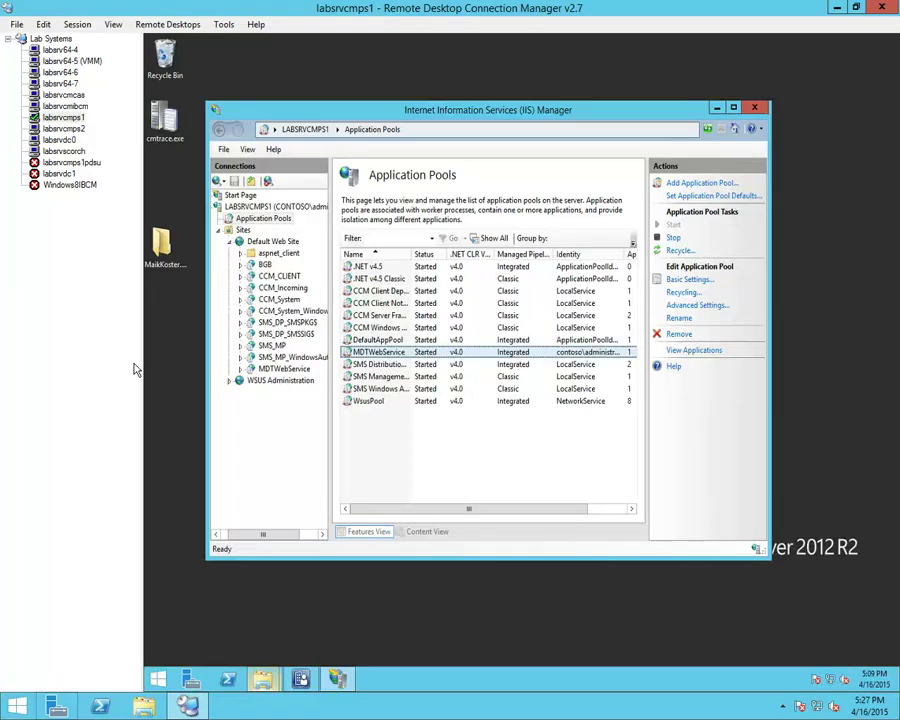
{"action": "double_click", "coordinate": [164, 255]}
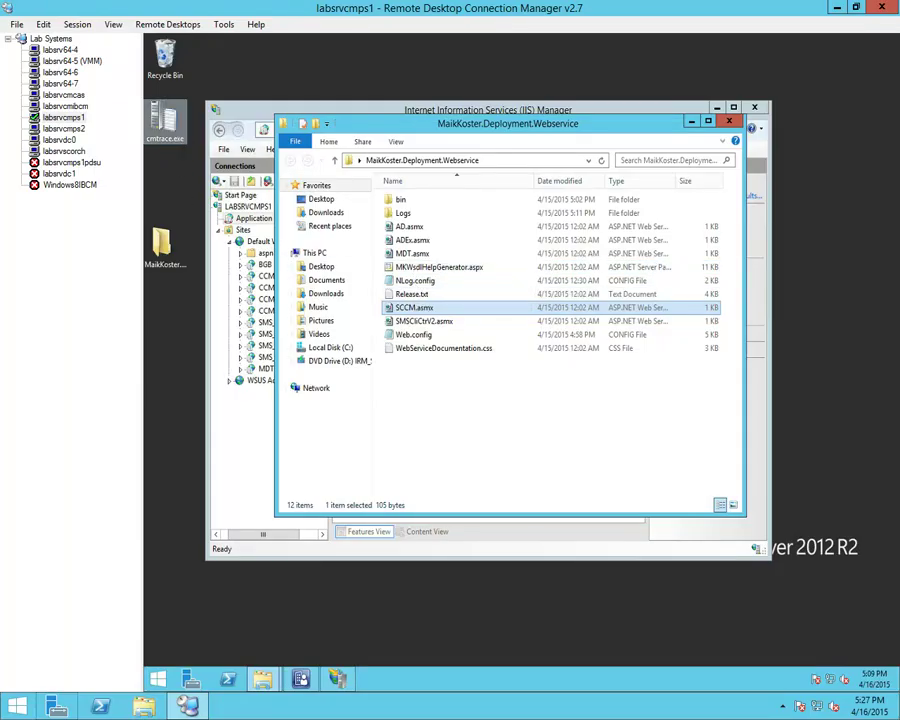
{"action": "double_click", "coordinate": [413, 334]}
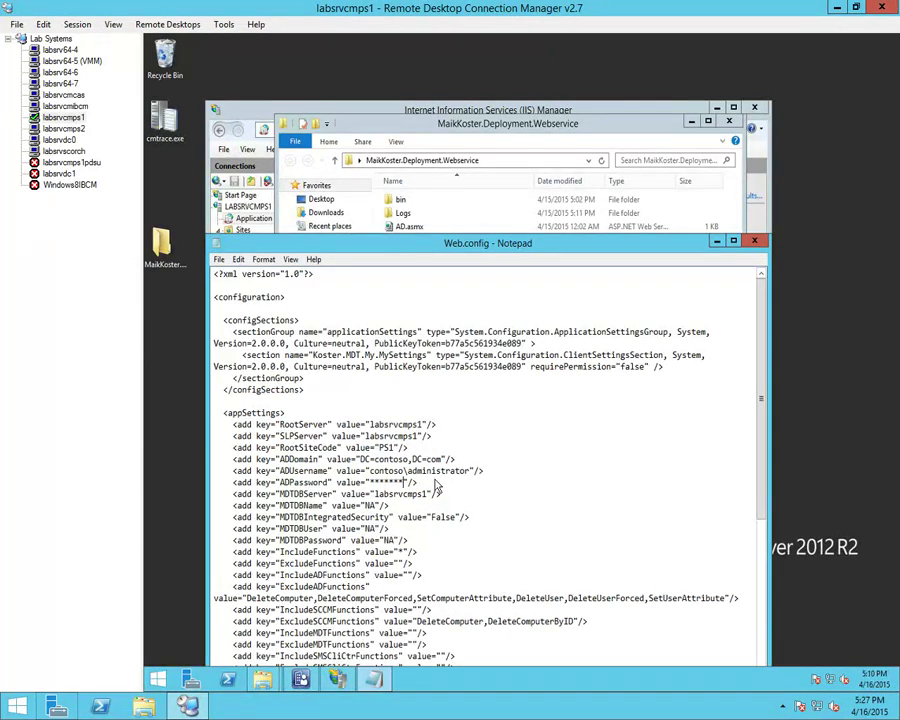
{"action": "left_click", "coordinate": [400, 482]}
{"action": "left_click", "coordinate": [754, 244]}
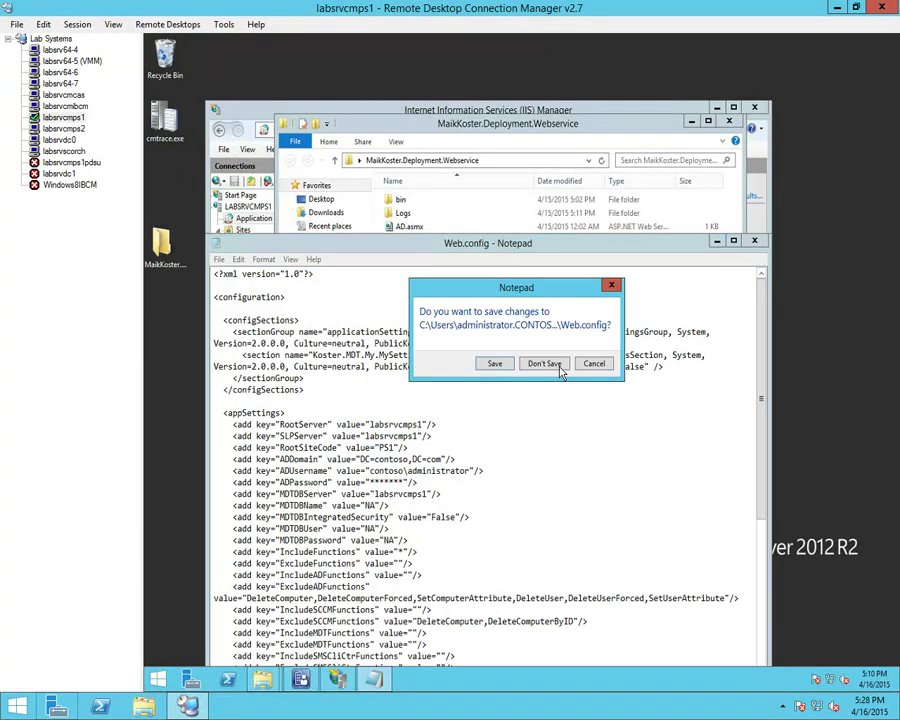
{"action": "left_click", "coordinate": [645, 364]}
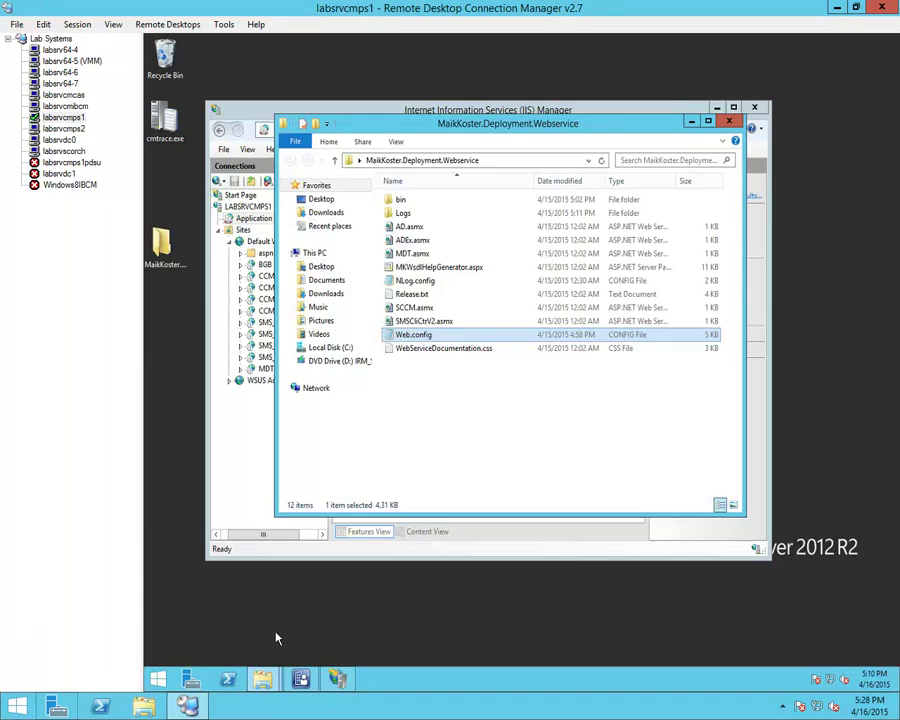
Open Internet Explorer on labsrvcmps1 and load localhost/mdtWebService/sccm.asmx.
{"action": "left_click", "coordinate": [212, 623]}
{"action": "left_click", "coordinate": [347, 342]}
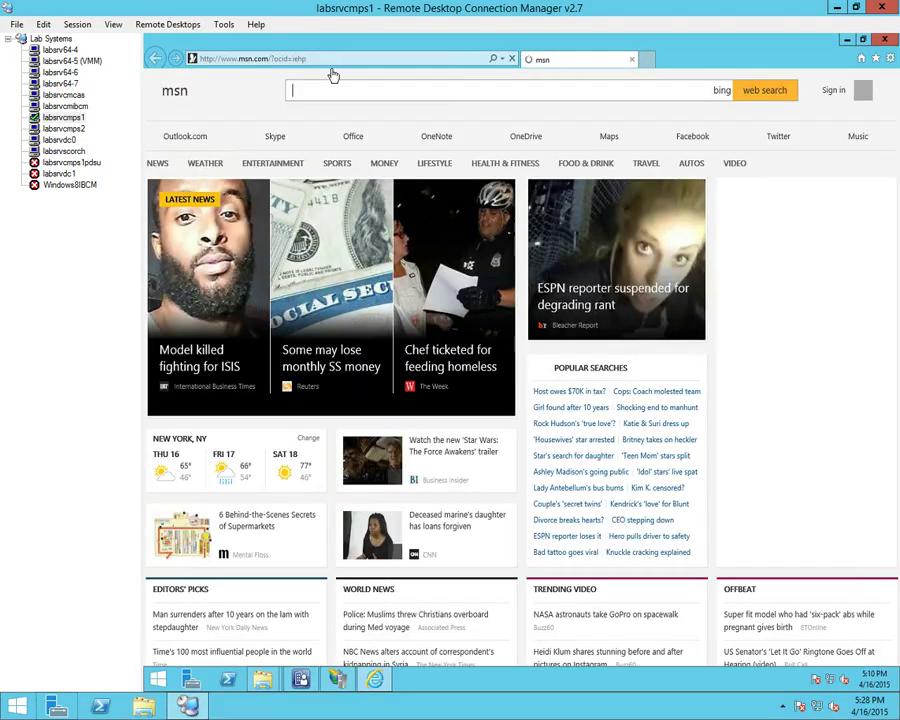
{"action": "left_click", "coordinate": [339, 60]}
{"action": "type", "text": "mdt"}
{"action": "key", "text": "BackSpace"}
{"action": "key", "text": "BackSpace"}
{"action": "key", "text": "BackSpace"}
{"action": "type", "text": "localhost/mdt"}
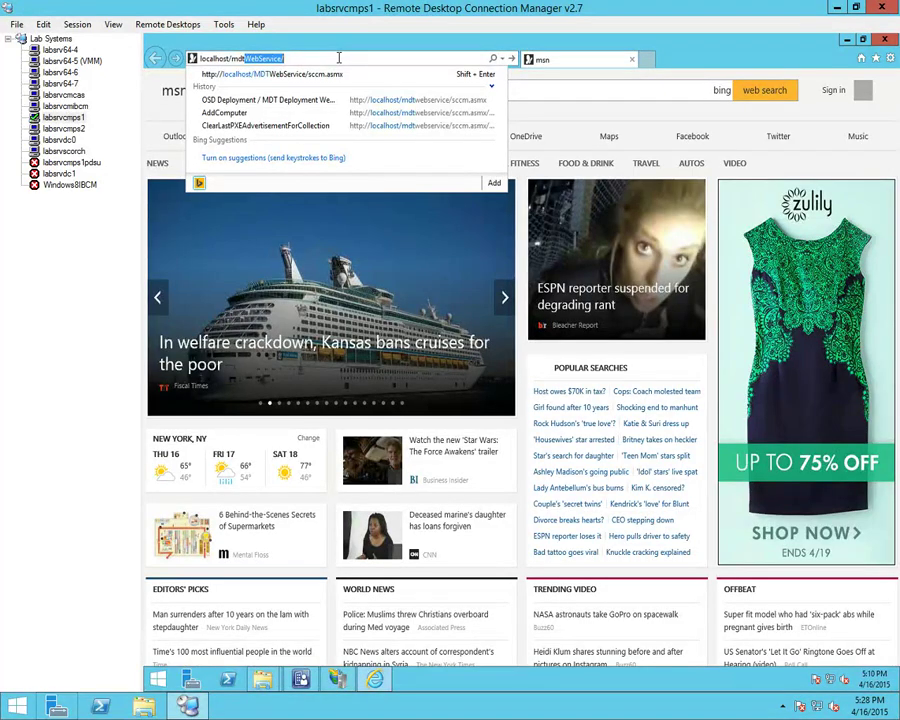
{"action": "key", "text": "End"}
{"action": "type", "text": "sccm"}
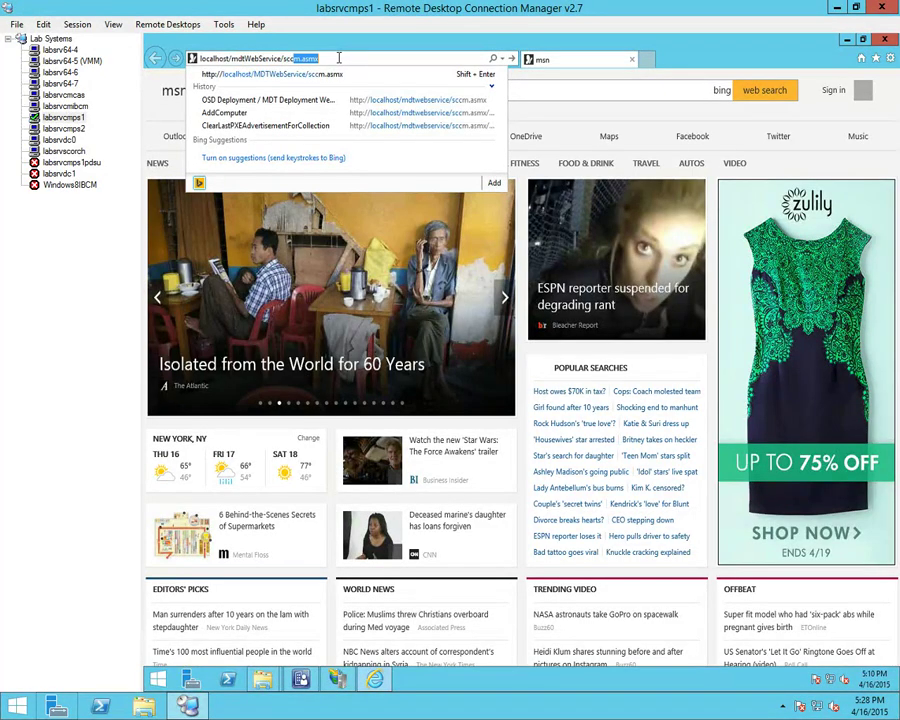
{"action": "key", "text": "Return"}
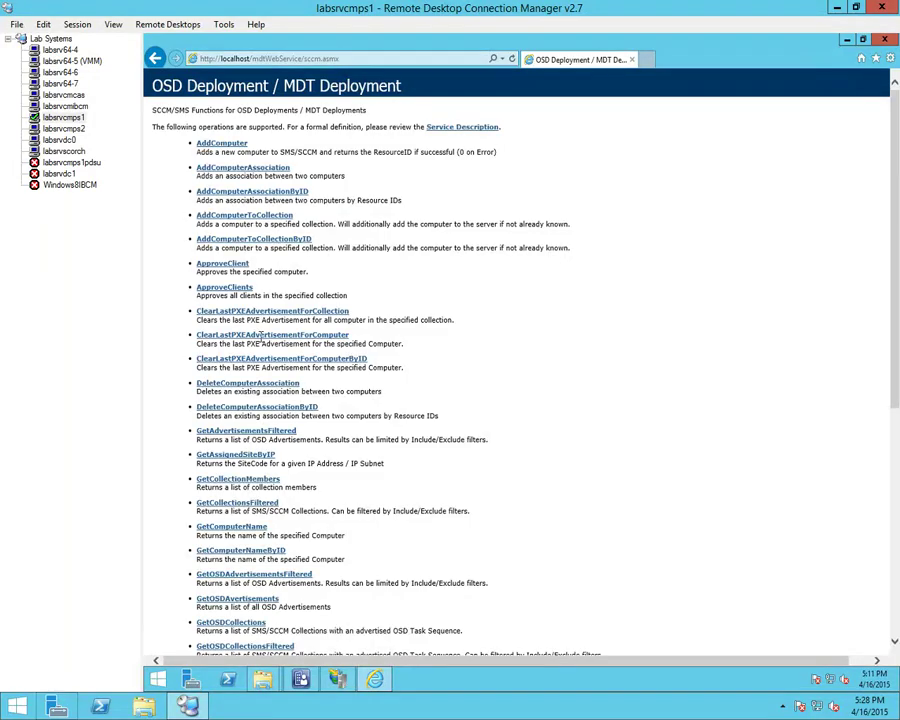
Open the AddComputer operation, invoke it with only the MAC address 11:11:11, and close the response page.
{"action": "scroll", "coordinate": [284, 356], "scroll_direction": "down", "scroll_amount": 5}
{"action": "scroll", "coordinate": [222, 254], "scroll_direction": "down", "scroll_amount": 1}
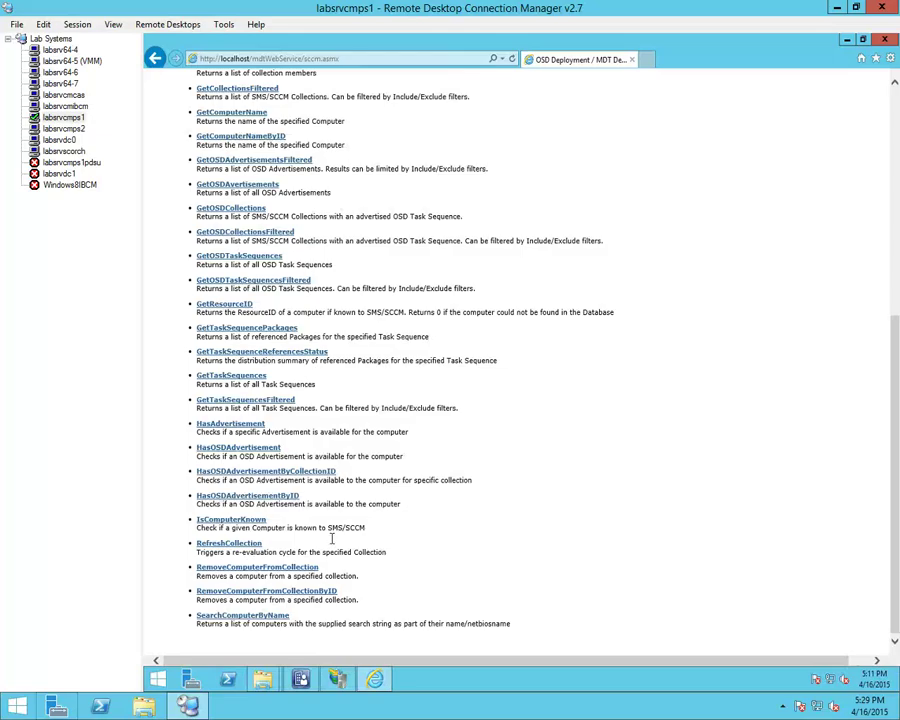
{"action": "scroll", "coordinate": [333, 548], "scroll_direction": "up", "scroll_amount": 6}
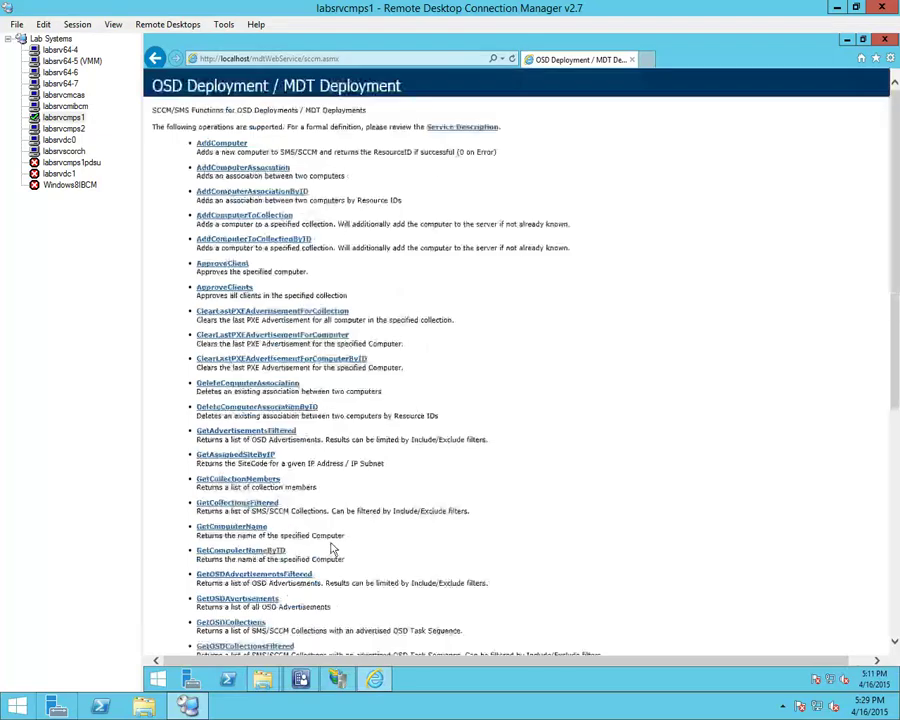
{"action": "left_click", "coordinate": [224, 144]}
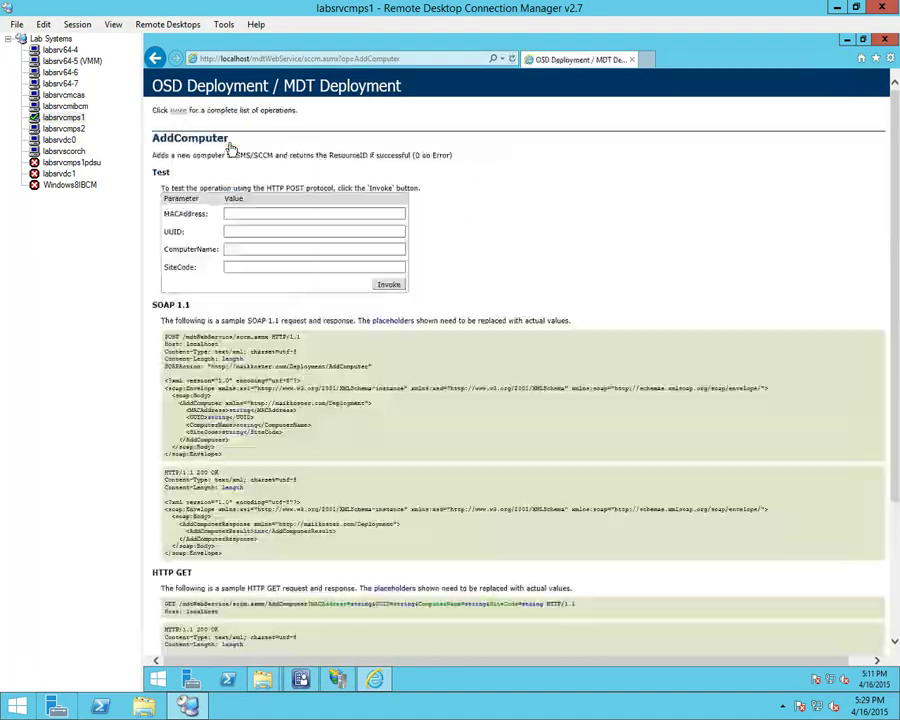
{"action": "left_click", "coordinate": [242, 212]}
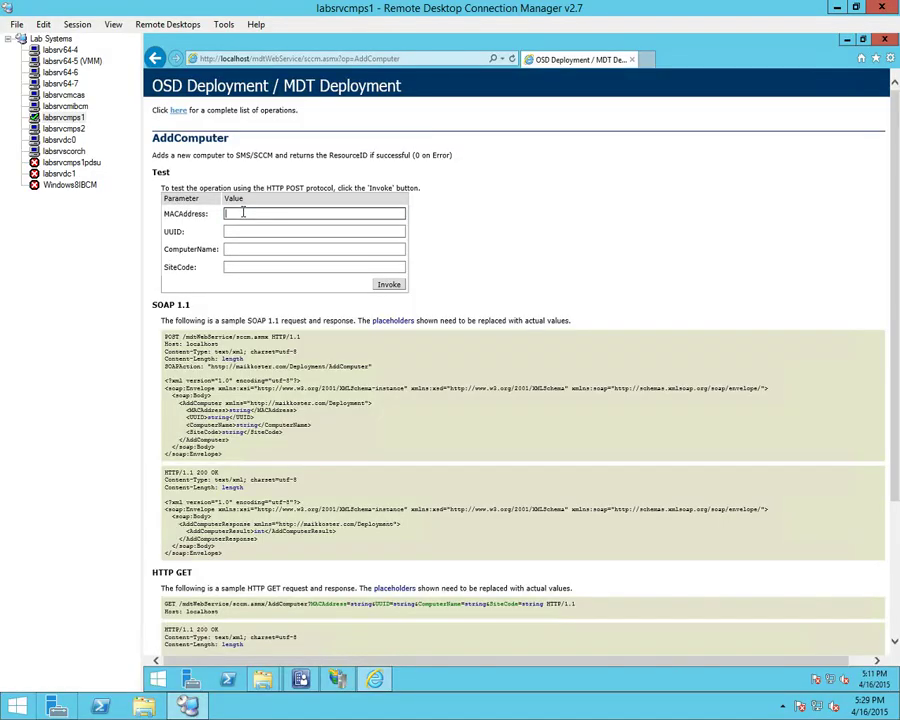
{"action": "type", "text": "11:11:11"}
{"action": "key", "text": "Return"}
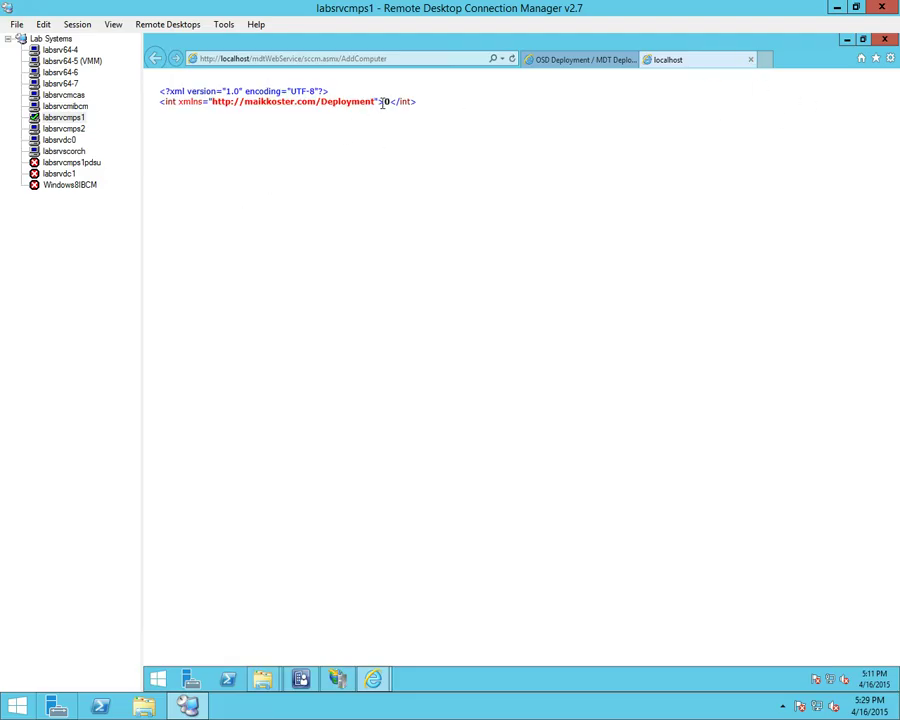
{"action": "left_click", "coordinate": [751, 61]}
Invoke AddComputer with MAC address 11:11:11:11:11:11, computer name TestSystem and site code PS1.
{"action": "left_click", "coordinate": [276, 214]}
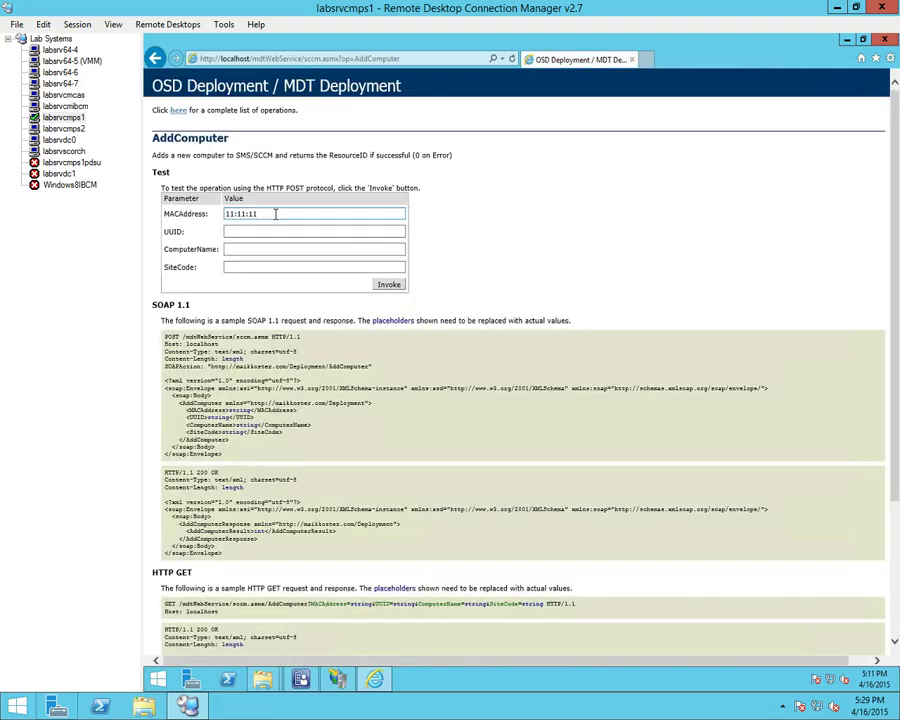
{"action": "type", "text": ":11"}
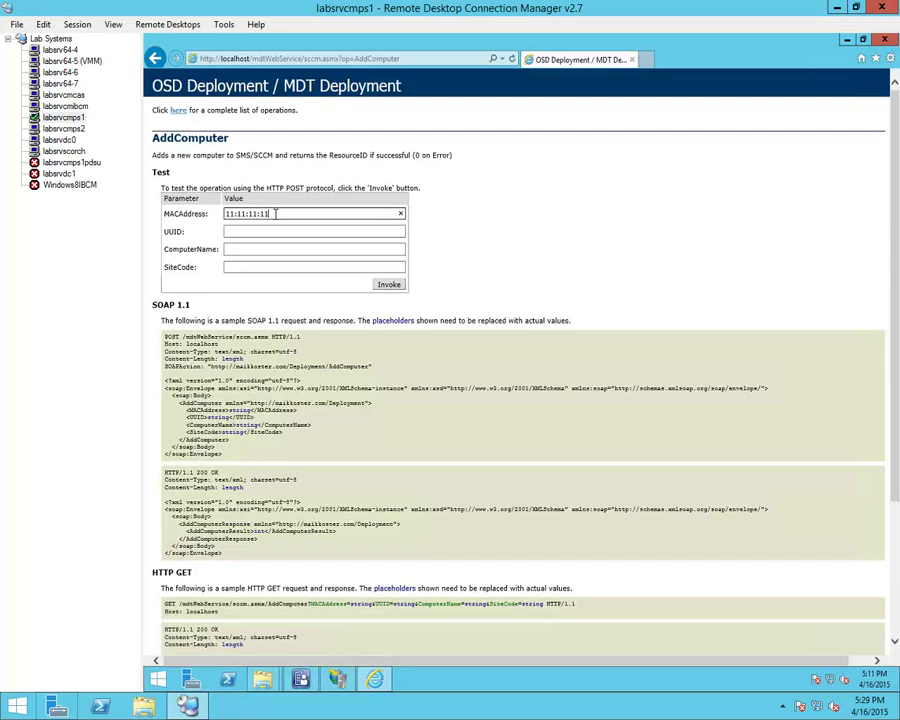
{"action": "type", "text": ":11:11"}
{"action": "left_click", "coordinate": [276, 250]}
{"action": "type", "text": "TestSystem"}
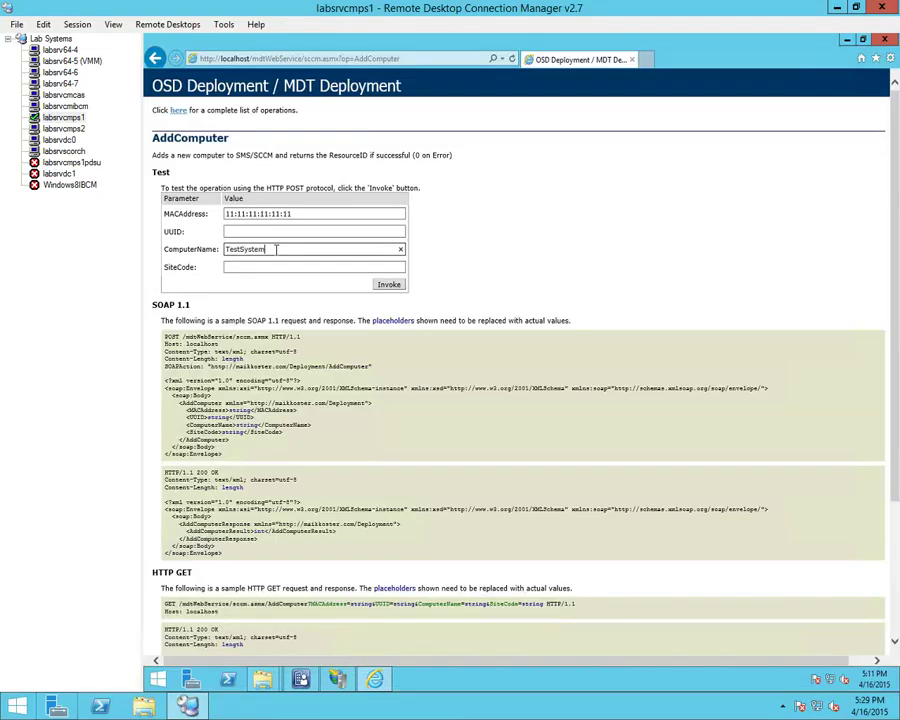
{"action": "left_click", "coordinate": [274, 267]}
{"action": "type", "text": "P"}
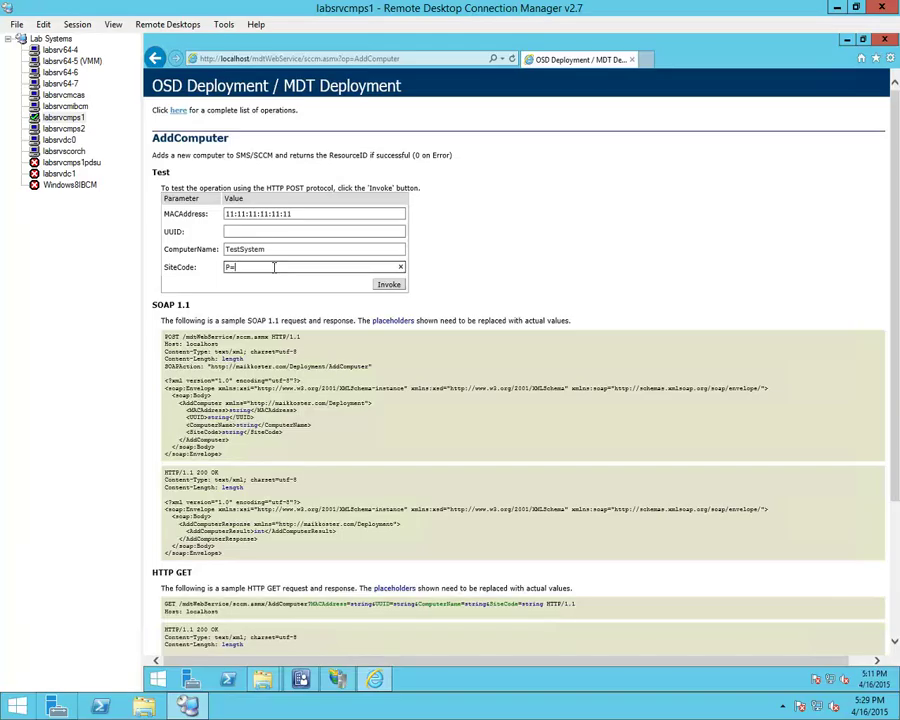
{"action": "type", "text": "S1"}
{"action": "left_click", "coordinate": [388, 284]}
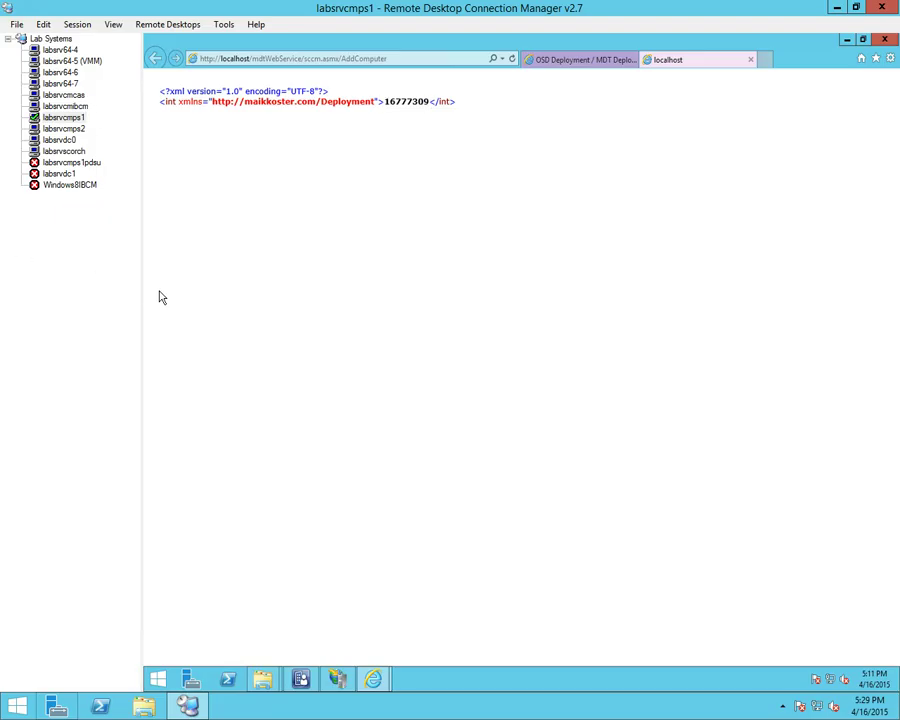
Check the Devices list in the Configuration Manager console for TestSystem, then return to the browser and close the AddComputer response.
{"action": "left_click", "coordinate": [300, 679]}
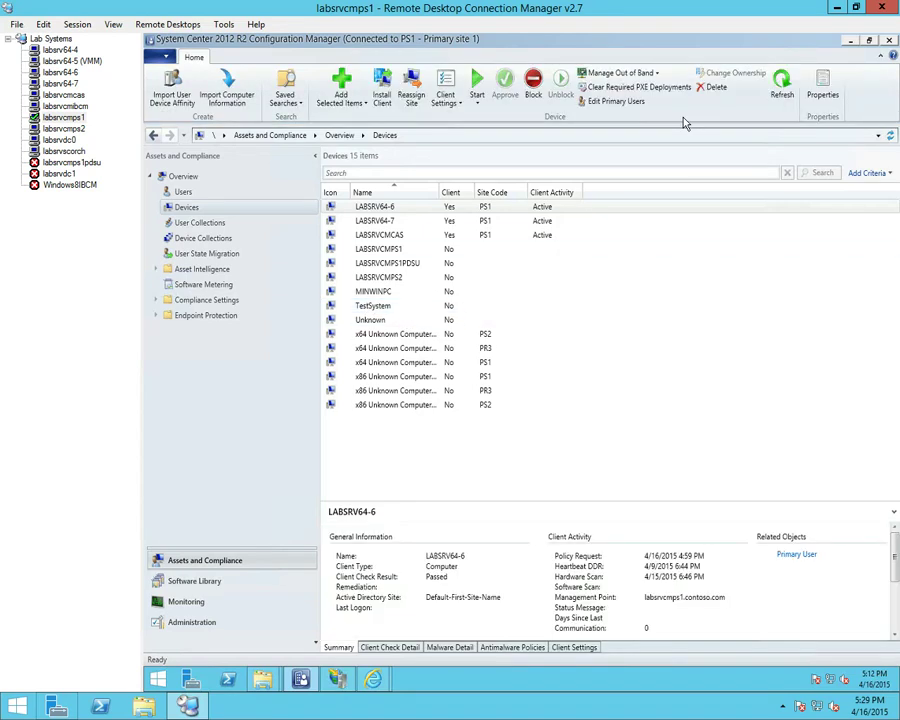
{"action": "left_click", "coordinate": [850, 41]}
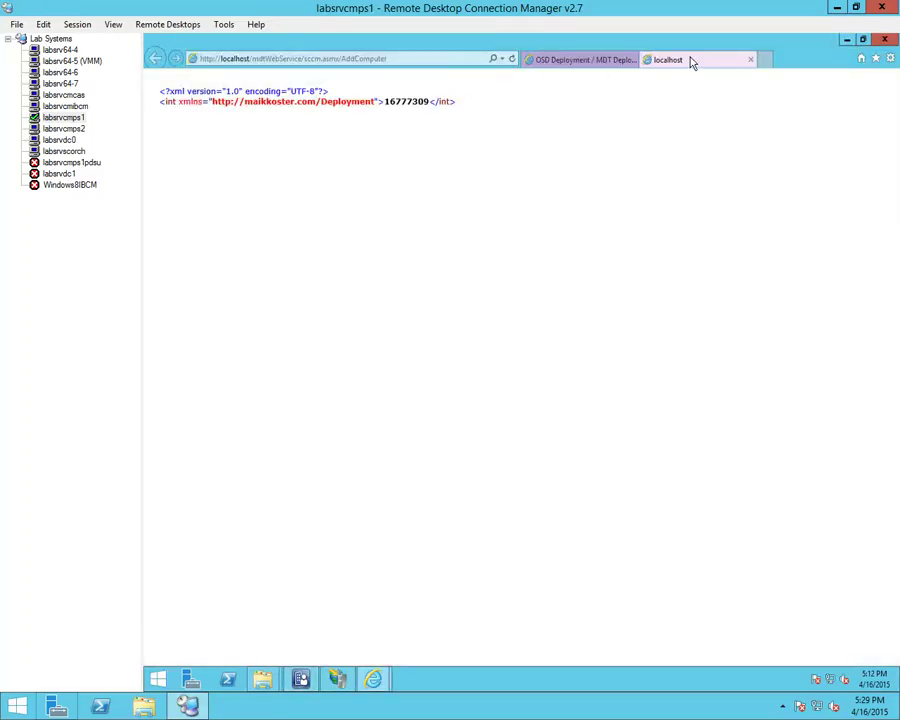
{"action": "left_click", "coordinate": [751, 62]}
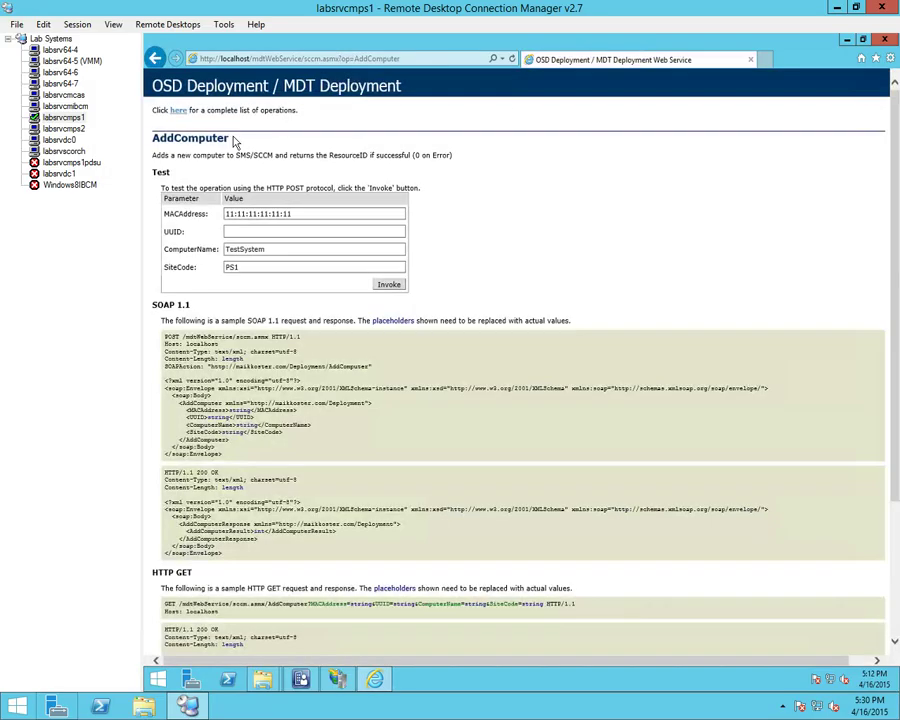
Invoke the ClearLastPXEAdvertisementForCollection operation for collection ID SMS00001 and site code PS1, and close its response page.
{"action": "left_click", "coordinate": [178, 111]}
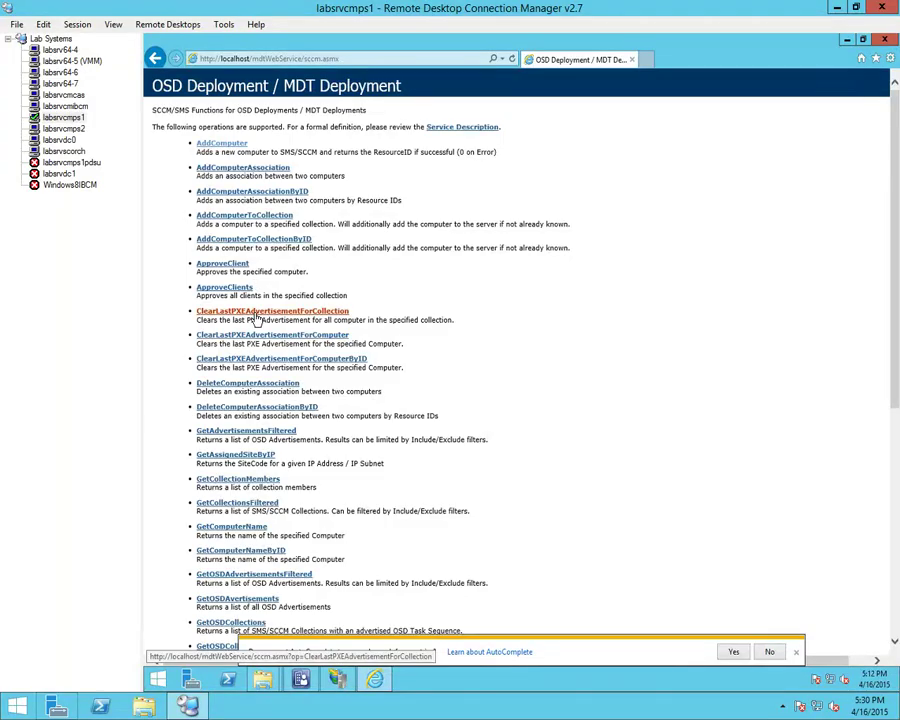
{"action": "left_click", "coordinate": [257, 313]}
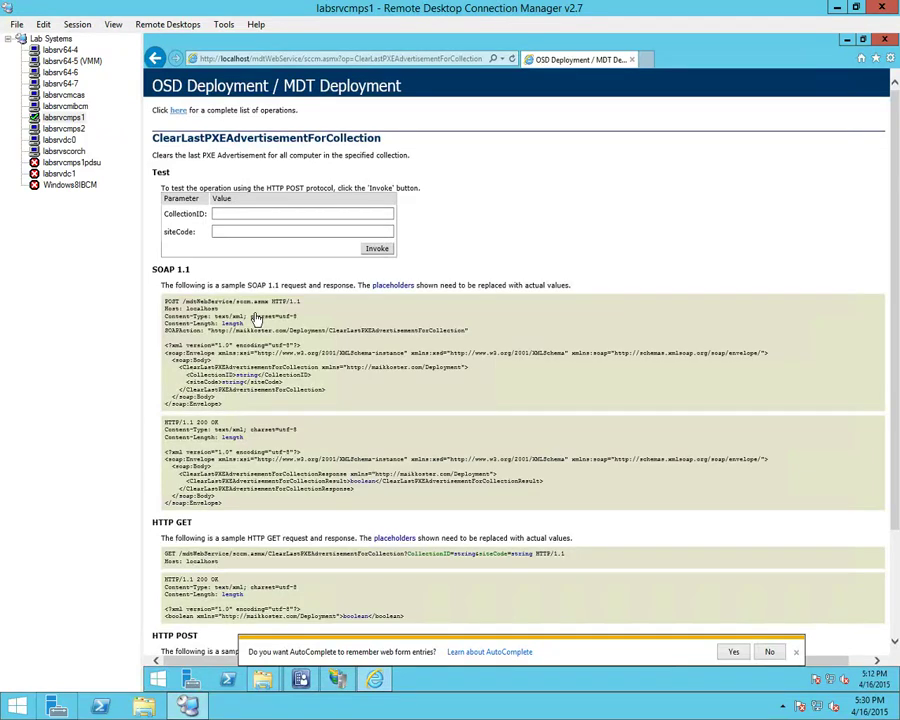
{"action": "left_click", "coordinate": [235, 231]}
{"action": "left_click", "coordinate": [235, 213]}
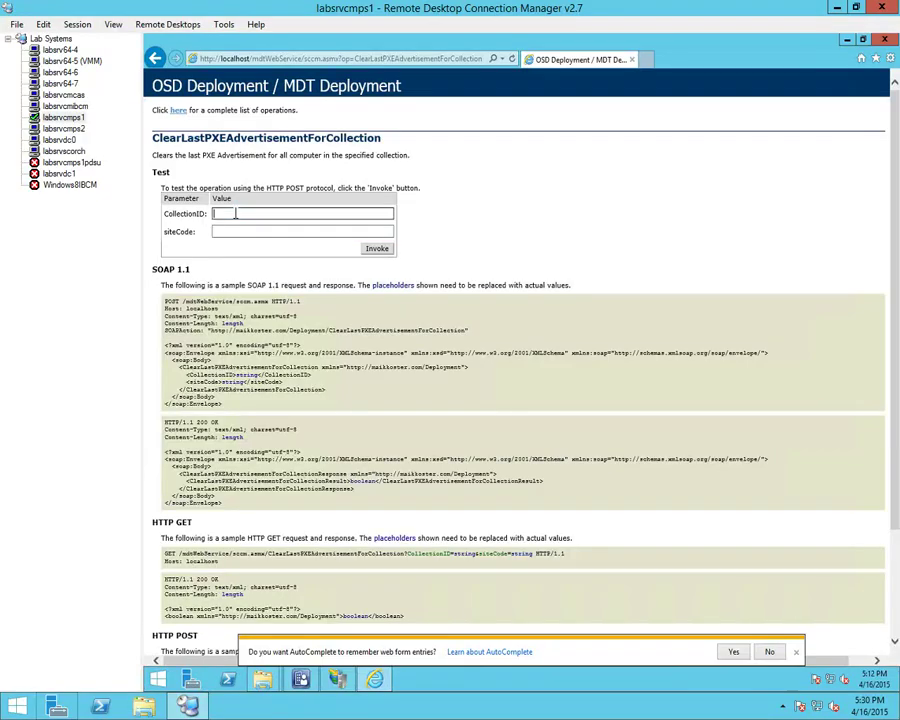
{"action": "type", "text": "SMS00001"}
{"action": "key", "text": "Tab"}
{"action": "type", "text": "PS1"}
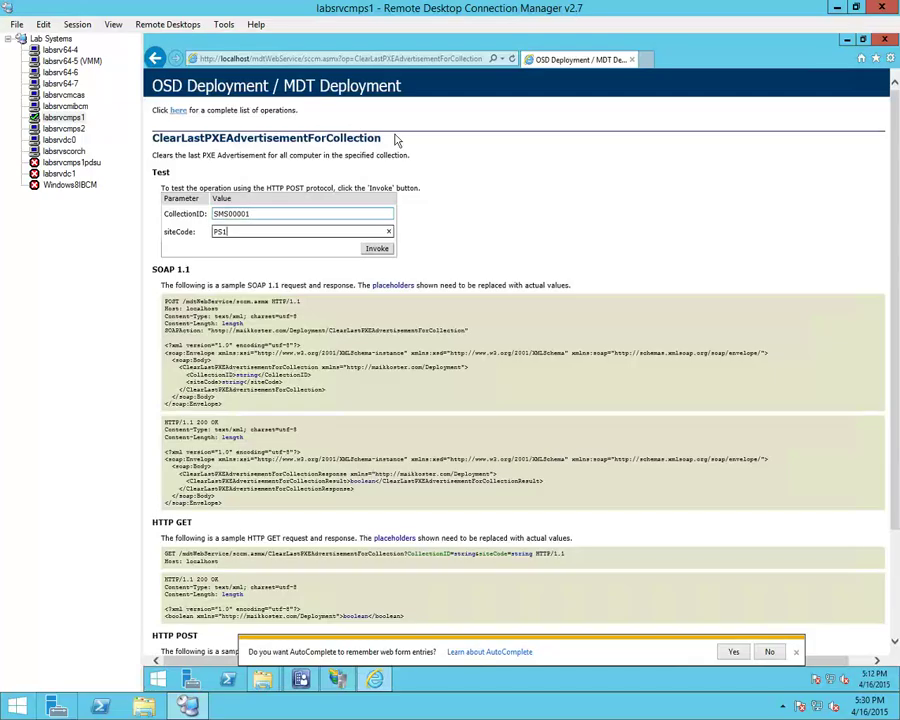
{"action": "left_click", "coordinate": [377, 249]}
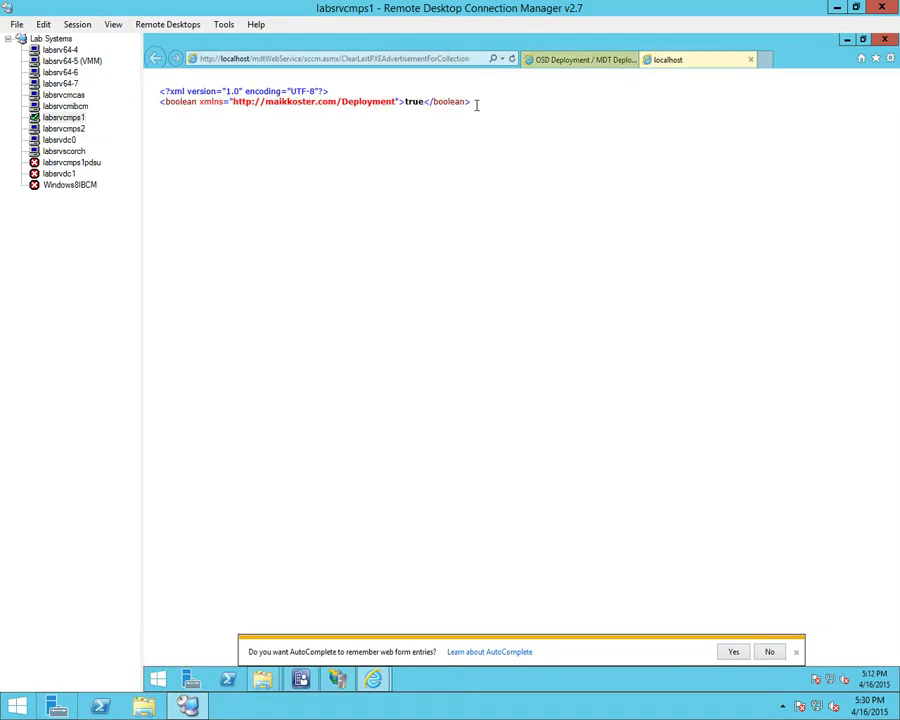
{"action": "left_click", "coordinate": [749, 61]}
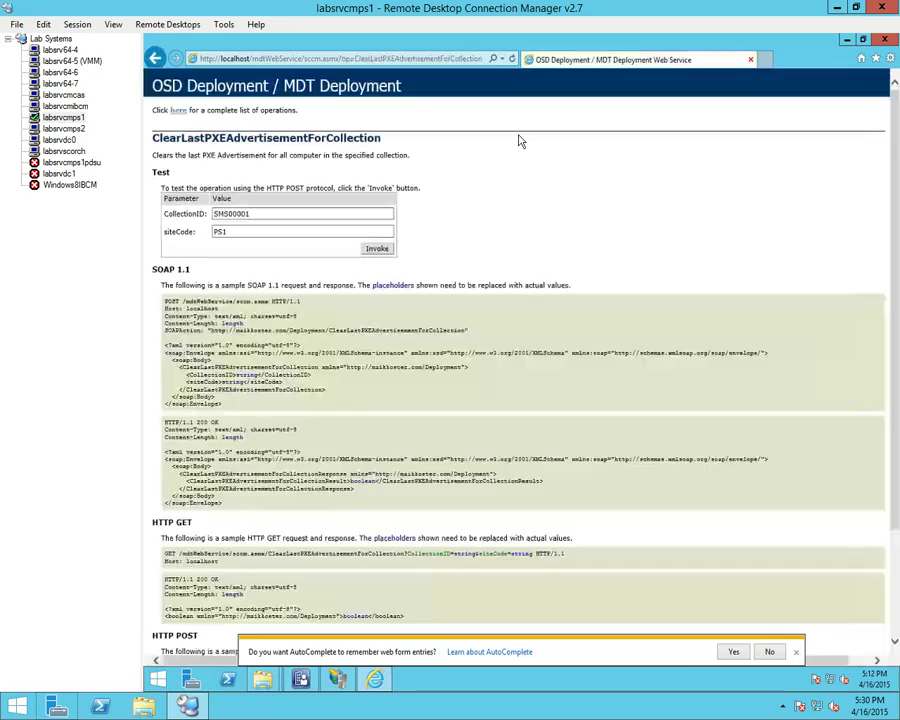
Run the SearchComputerByName operation with search string labsrv and site code ps1, examine the returned resources and close the response page.
{"action": "left_click", "coordinate": [177, 111]}
{"action": "scroll", "coordinate": [233, 252], "scroll_direction": "down", "scroll_amount": 5}
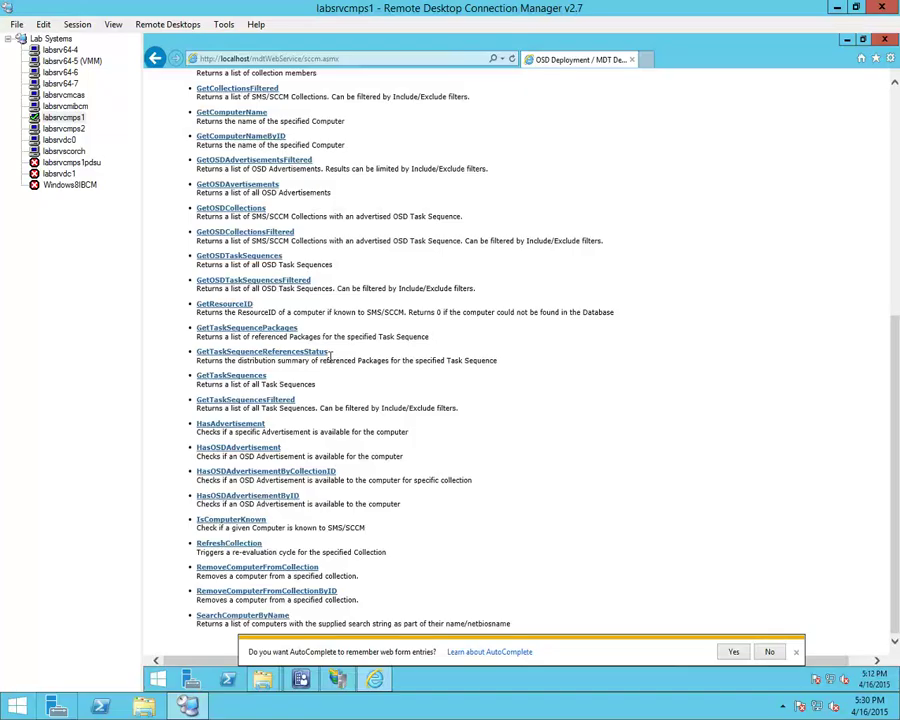
{"action": "left_click", "coordinate": [266, 618]}
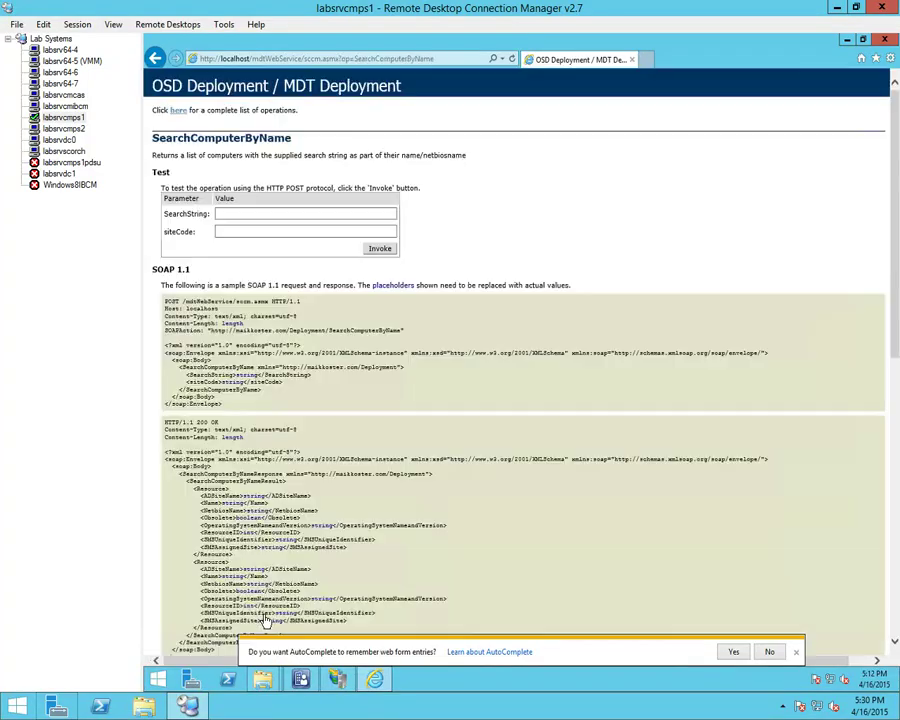
{"action": "left_click", "coordinate": [264, 216]}
{"action": "type", "text": "labsrv"}
{"action": "key", "text": "Tab"}
{"action": "type", "text": "ps1"}
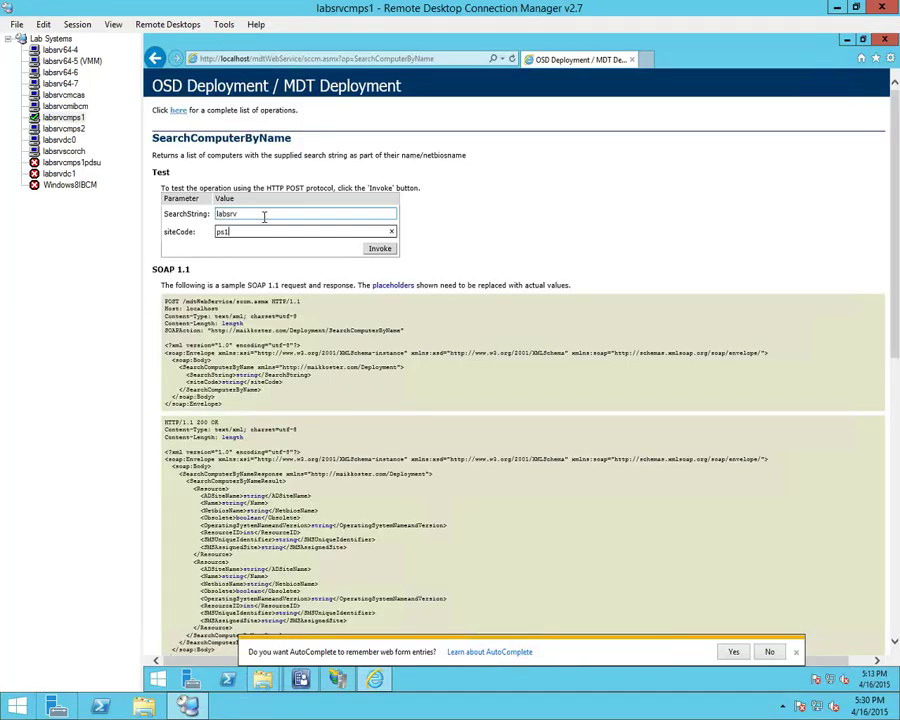
{"action": "left_click", "coordinate": [376, 250]}
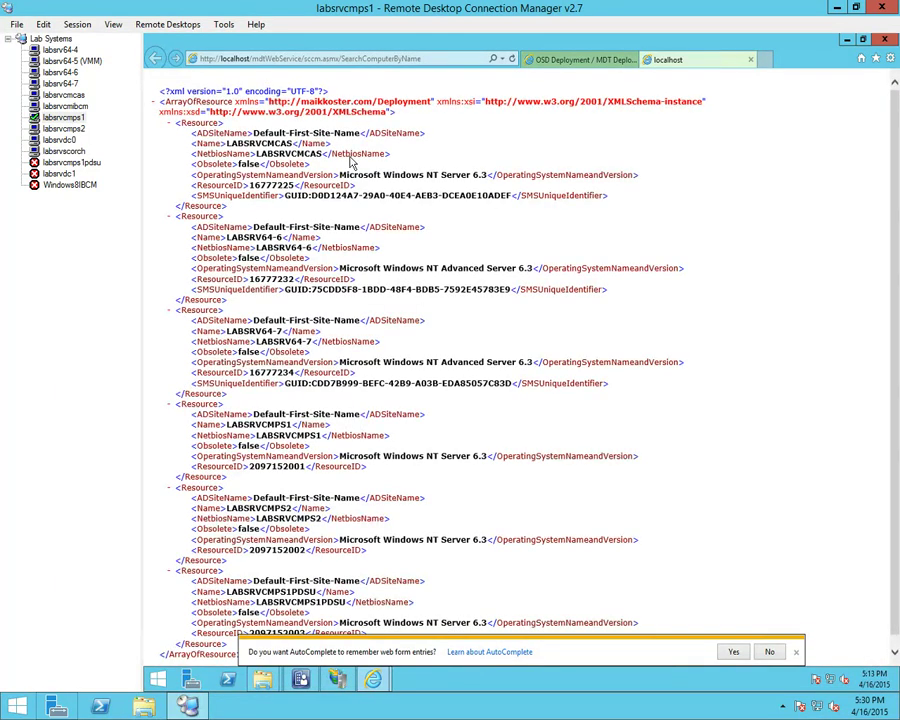
{"action": "scroll", "coordinate": [345, 477], "scroll_direction": "down", "scroll_amount": 1}
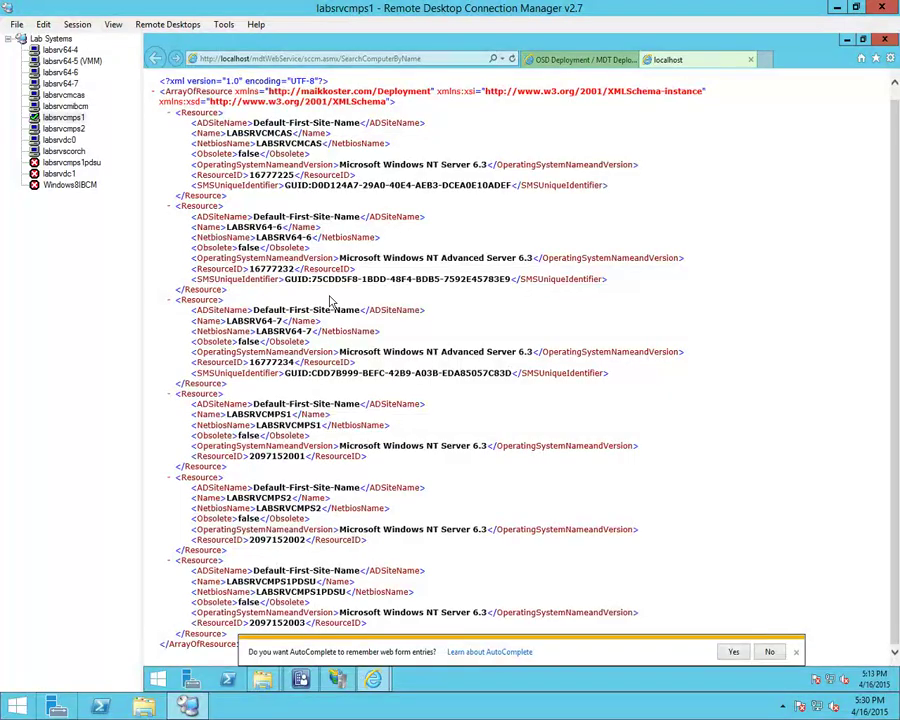
{"action": "left_click", "coordinate": [751, 60]}
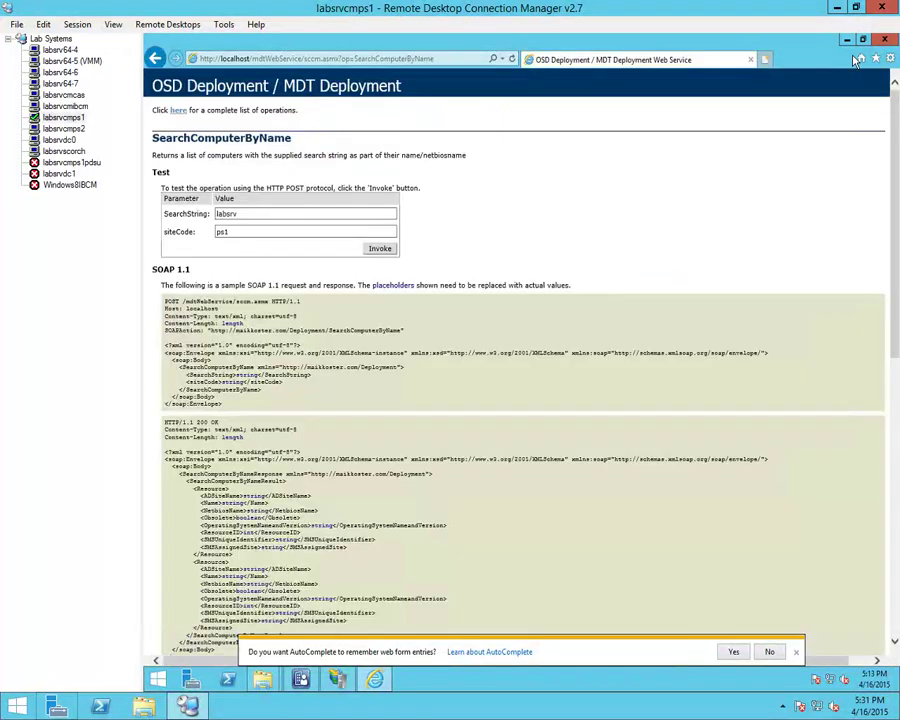
Close the browser, minimize the remote desktop session and advance the PowerPoint slide show to the Imaging - FASTER slide.
{"action": "left_click", "coordinate": [884, 40]}
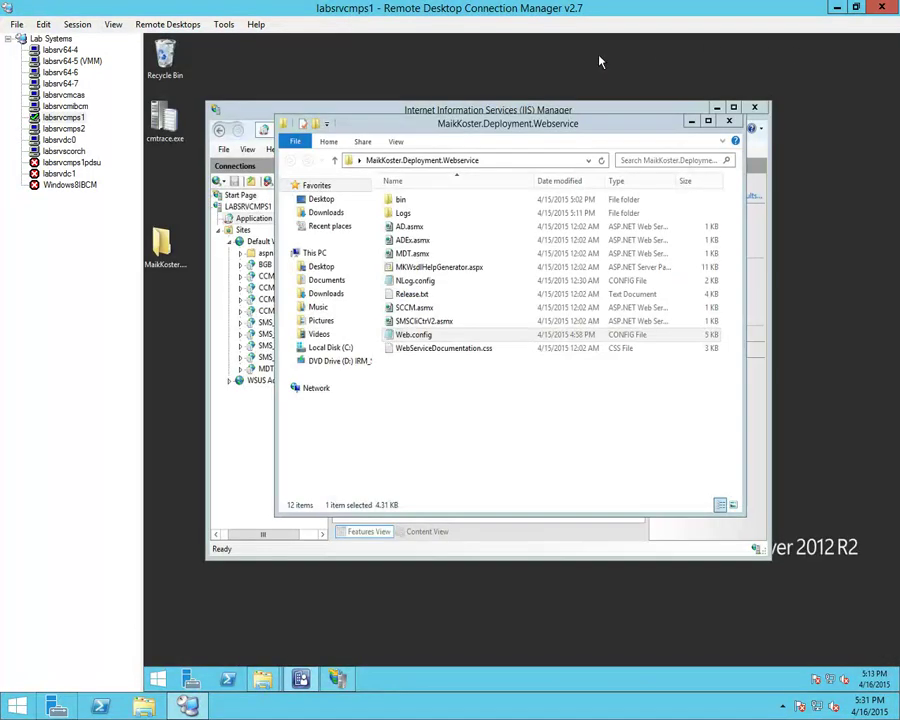
{"action": "double_click", "coordinate": [451, 7]}
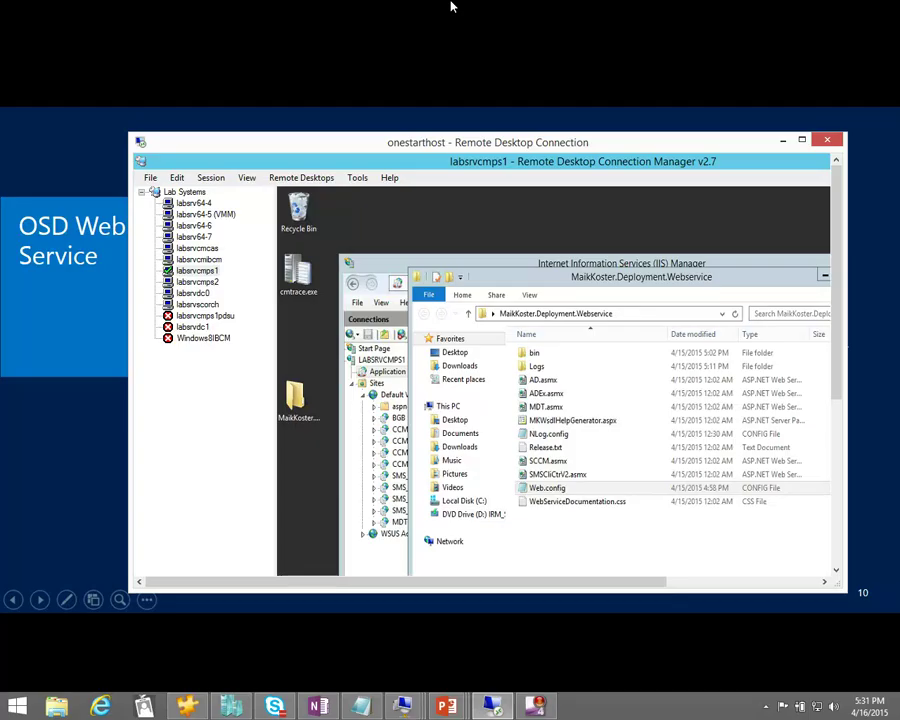
{"action": "left_click_drag", "start_coordinate": [540, 165], "coordinate": [840, 203]}
{"action": "key", "text": "super+Down"}
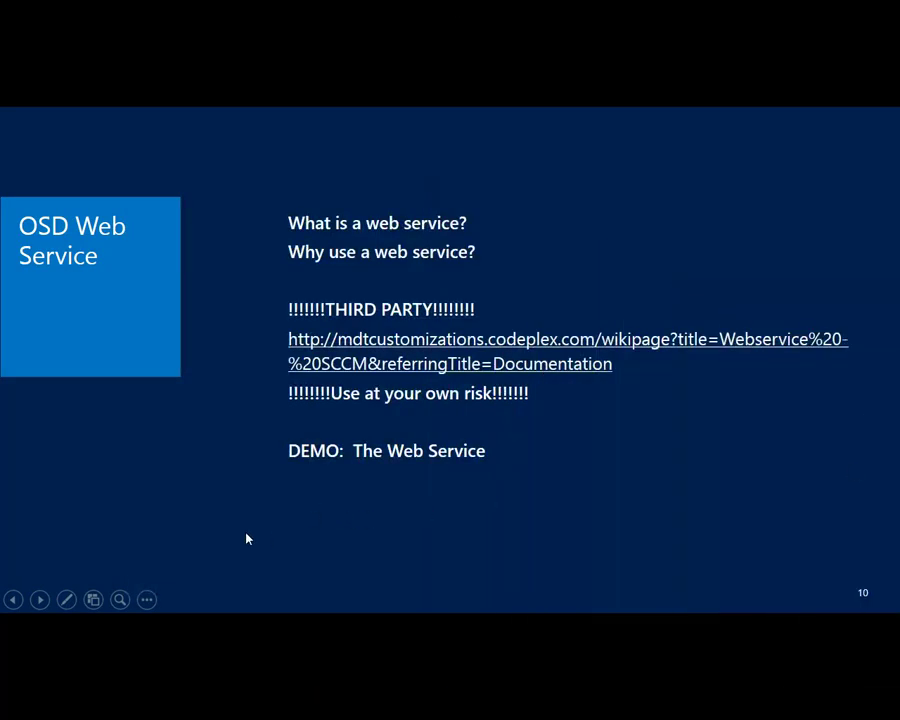
{"action": "key", "text": "Right"}
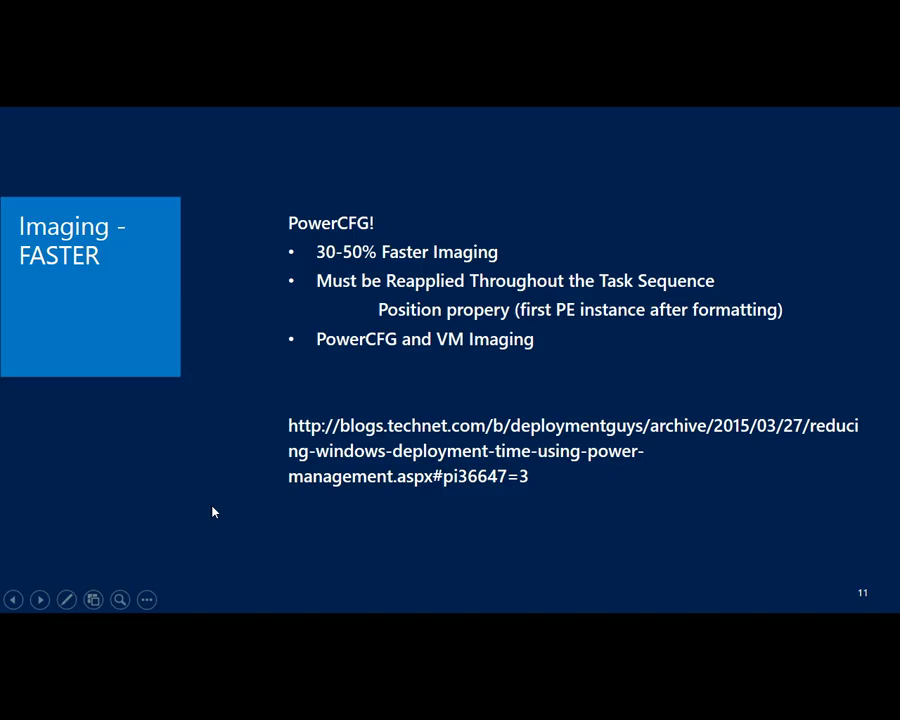